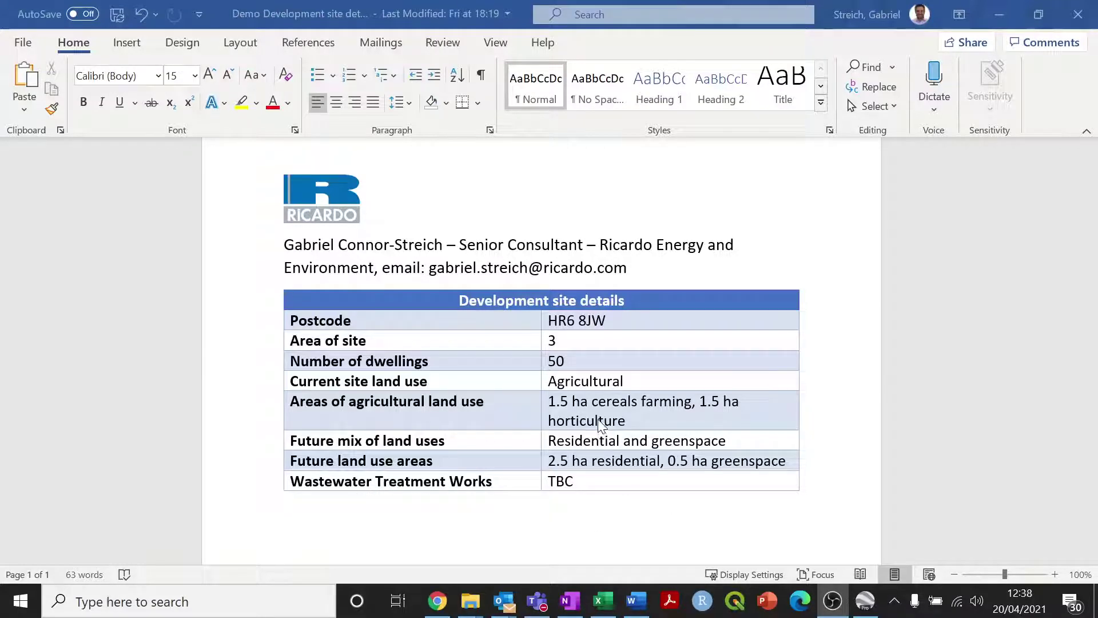
# - Switch to the phosphate budget calculator workbook in Excel and read the Introduction sheet's overview of the four calculation stages
pyautogui.click(603, 601)
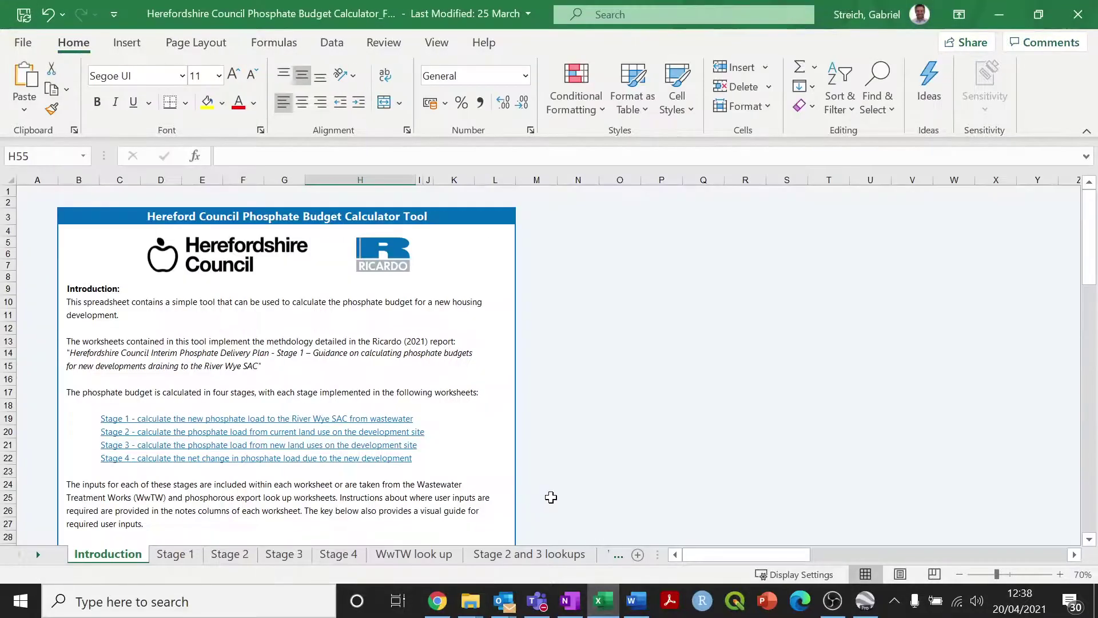
pyautogui.scroll(-1, 283, 315)
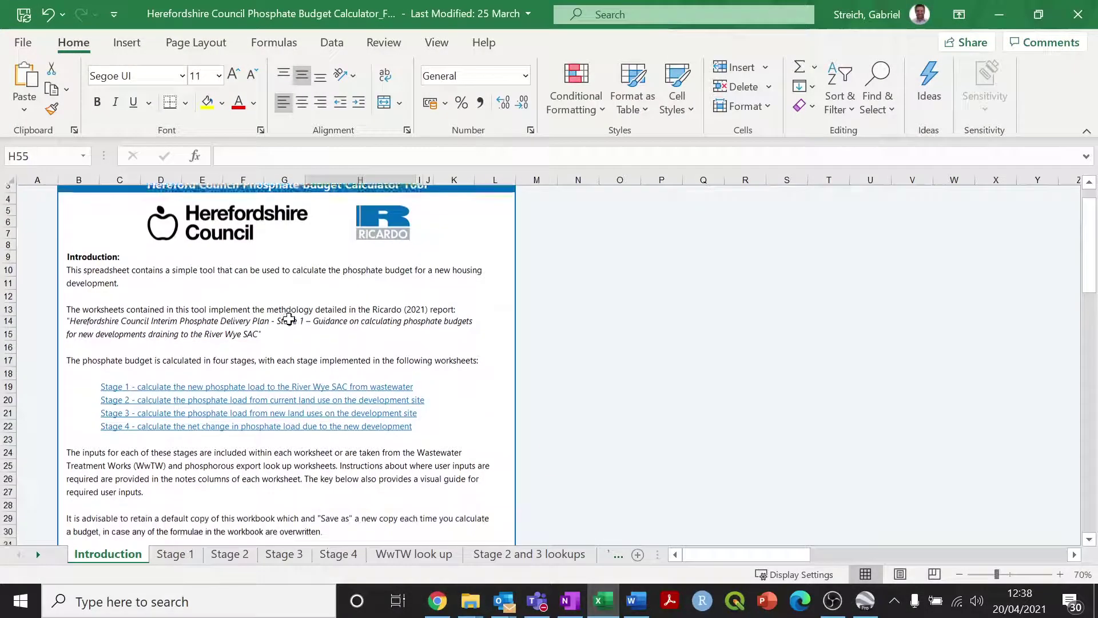
pyautogui.scroll(1, 289, 319)
pyautogui.scroll(1, 289, 318)
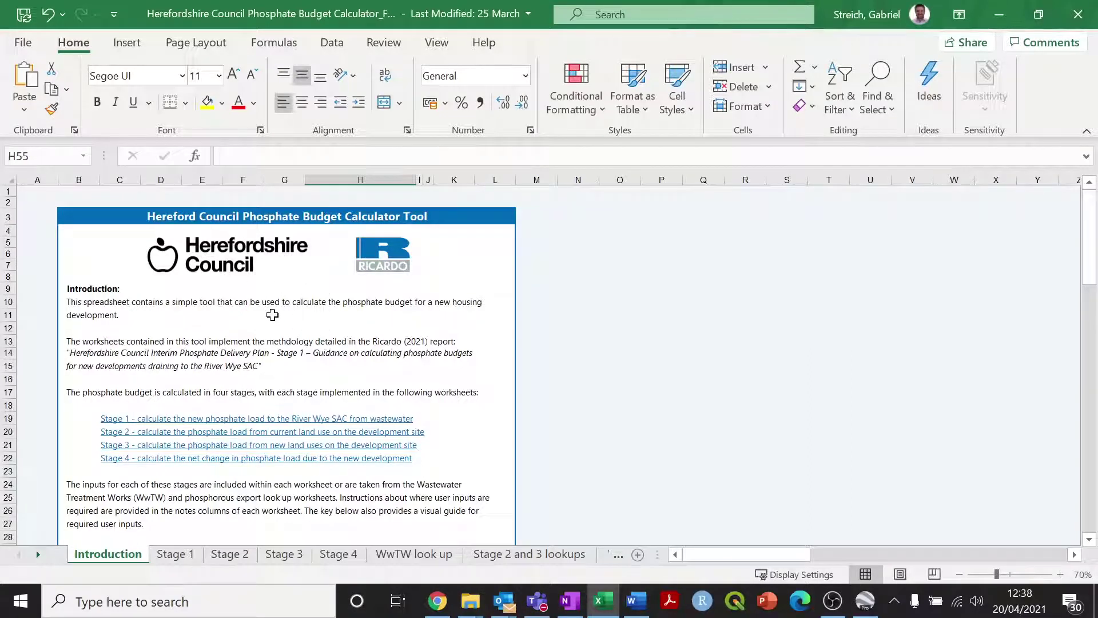
pyautogui.scroll(-1, 272, 314)
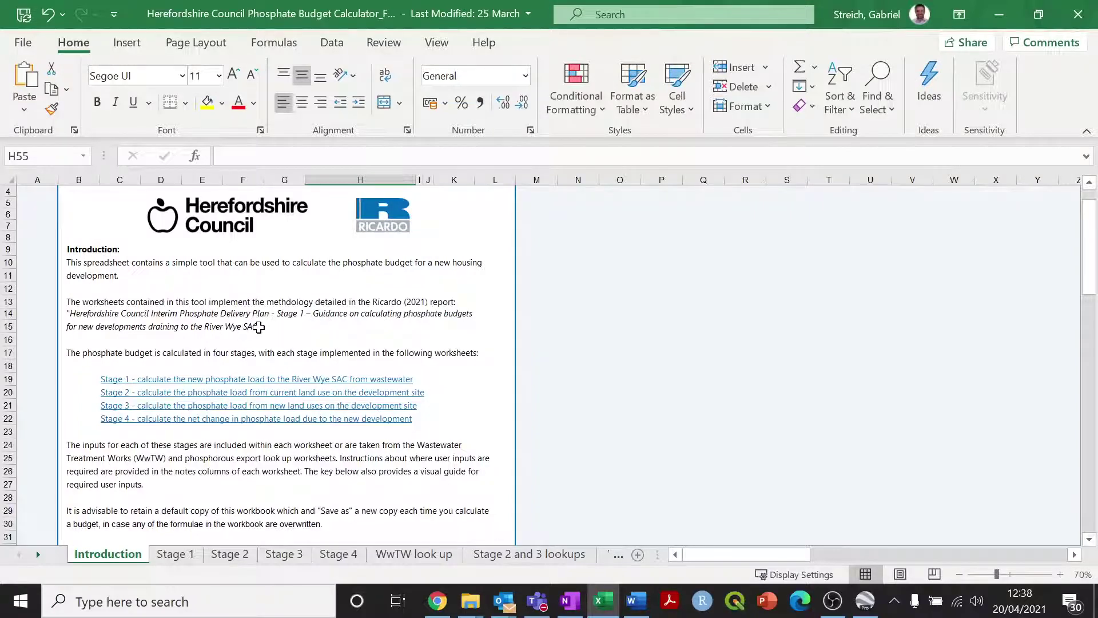
pyautogui.scroll(-2, 259, 327)
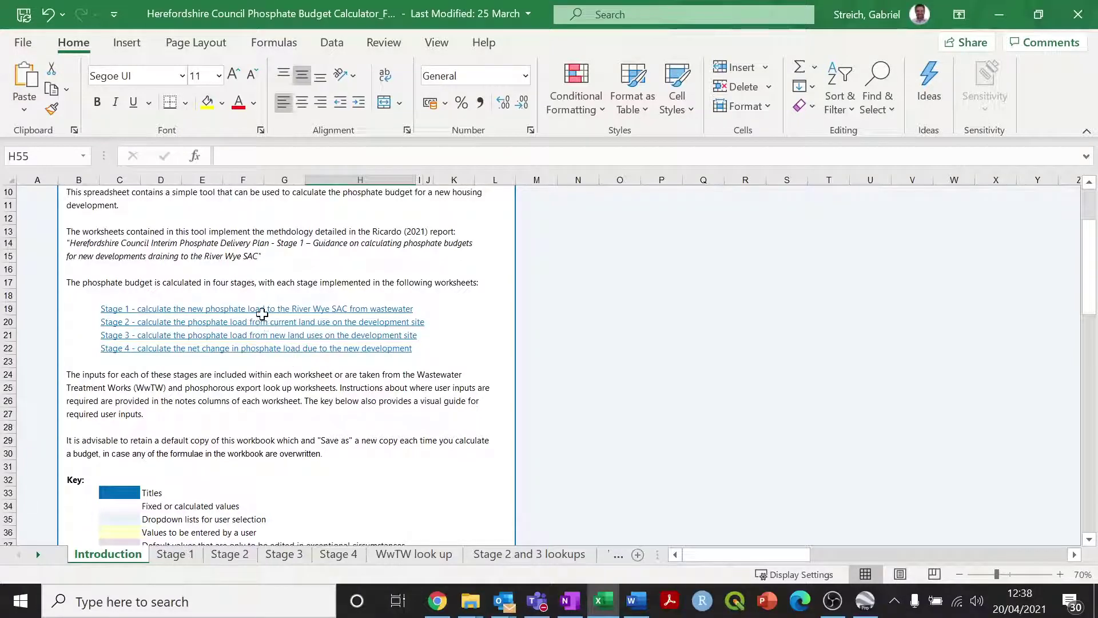
# - Examine the Introduction sheet's colour key for dropdown, user-entered and default cells, and read the notes beneath it
pyautogui.scroll(-5, 263, 314)
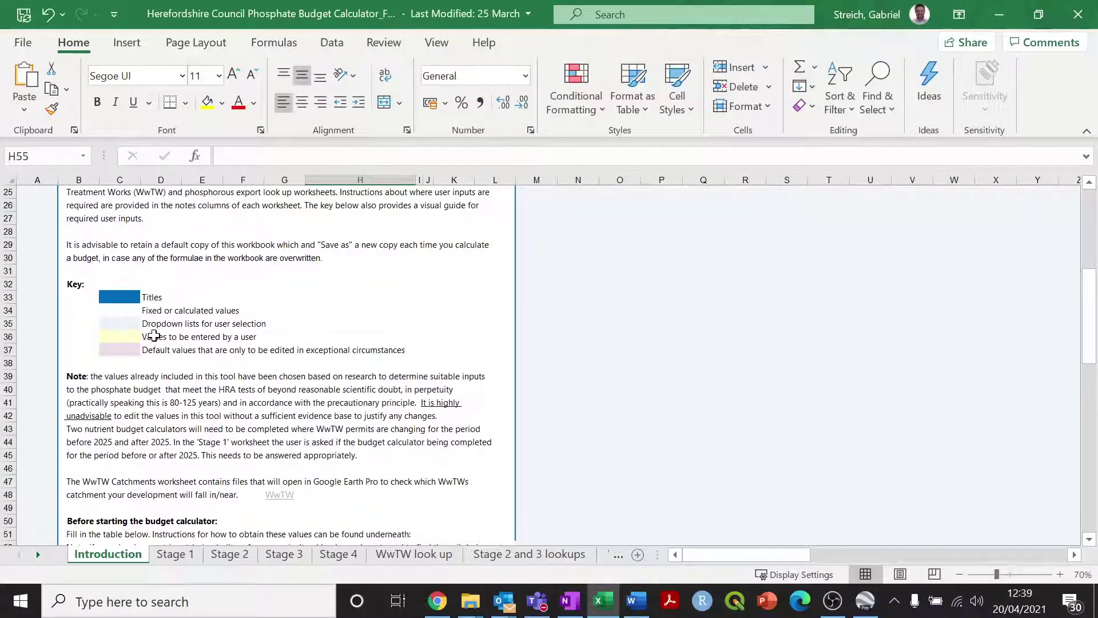
pyautogui.click(123, 324)
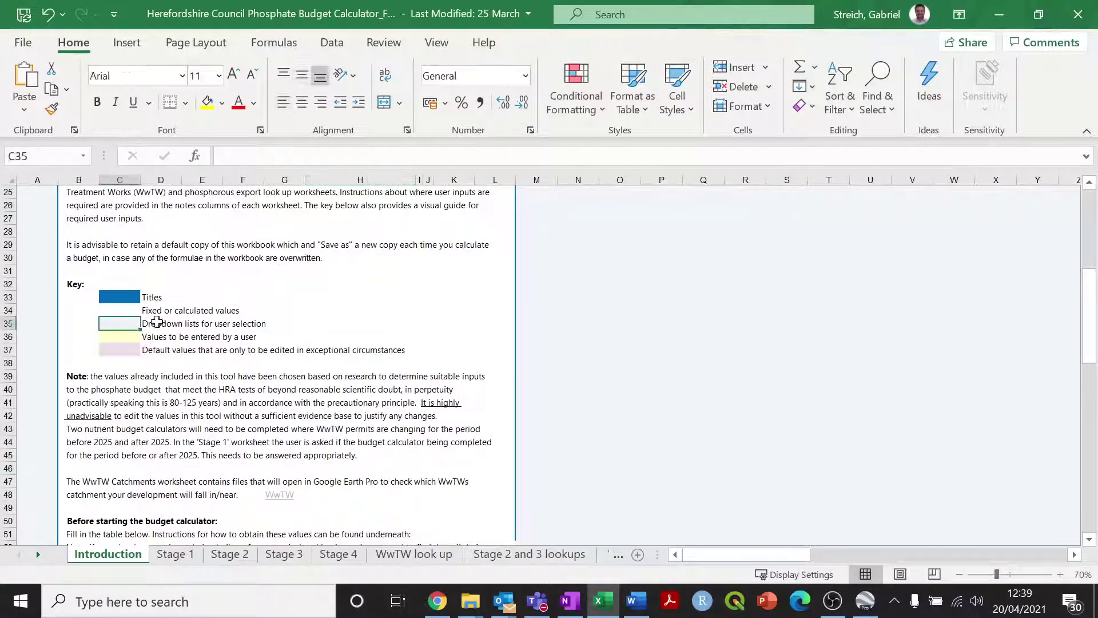
pyautogui.click(127, 339)
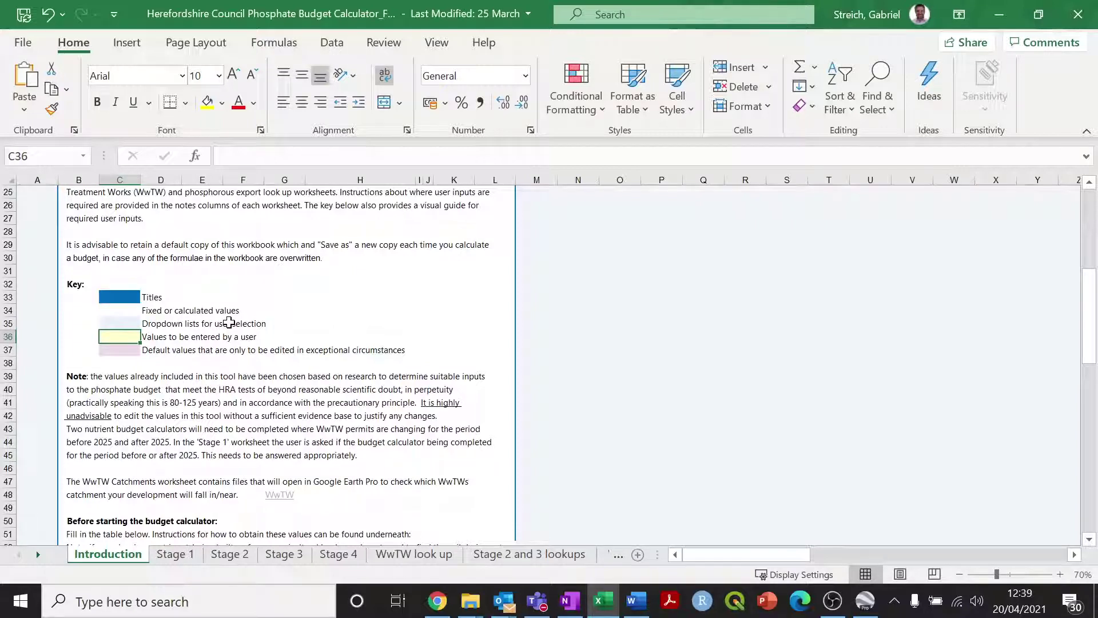
pyautogui.click(135, 352)
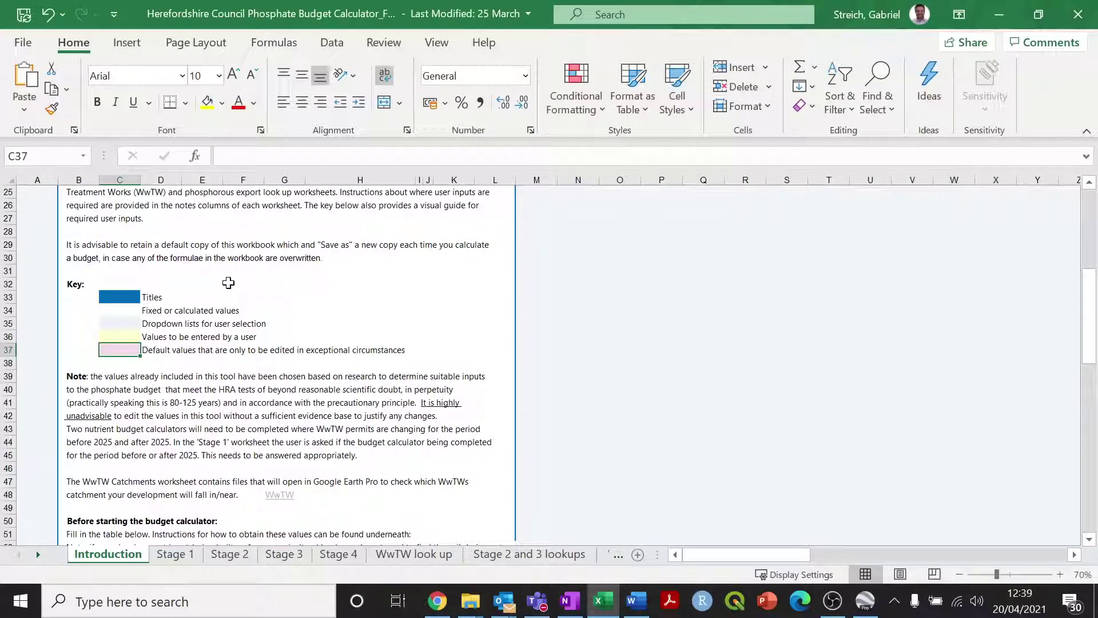
pyautogui.scroll(-2, 228, 283)
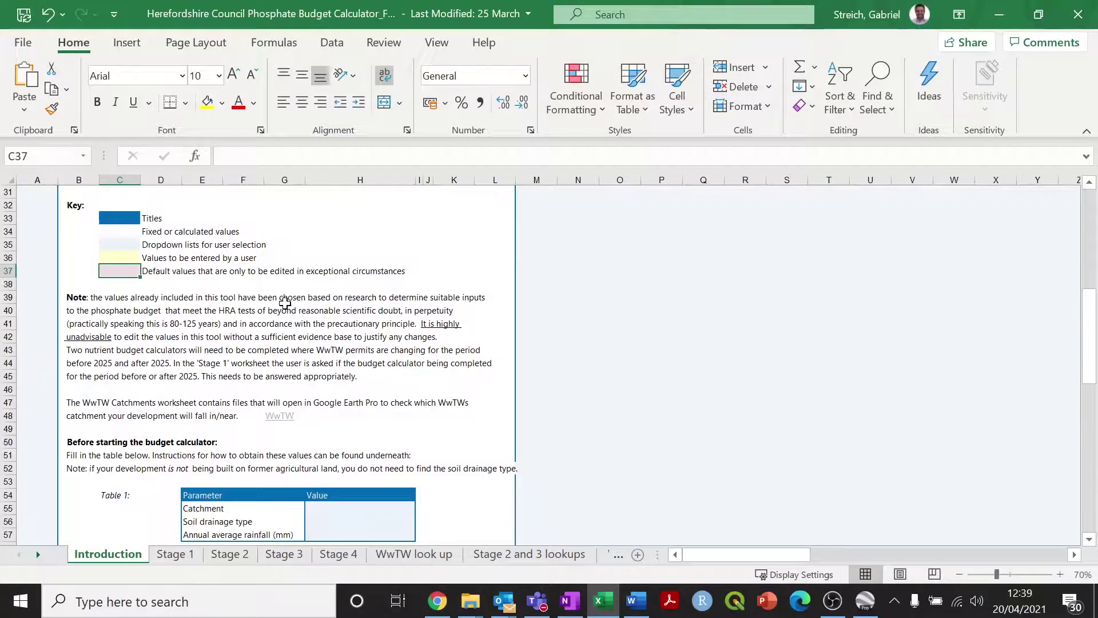
pyautogui.scroll(-2, 283, 306)
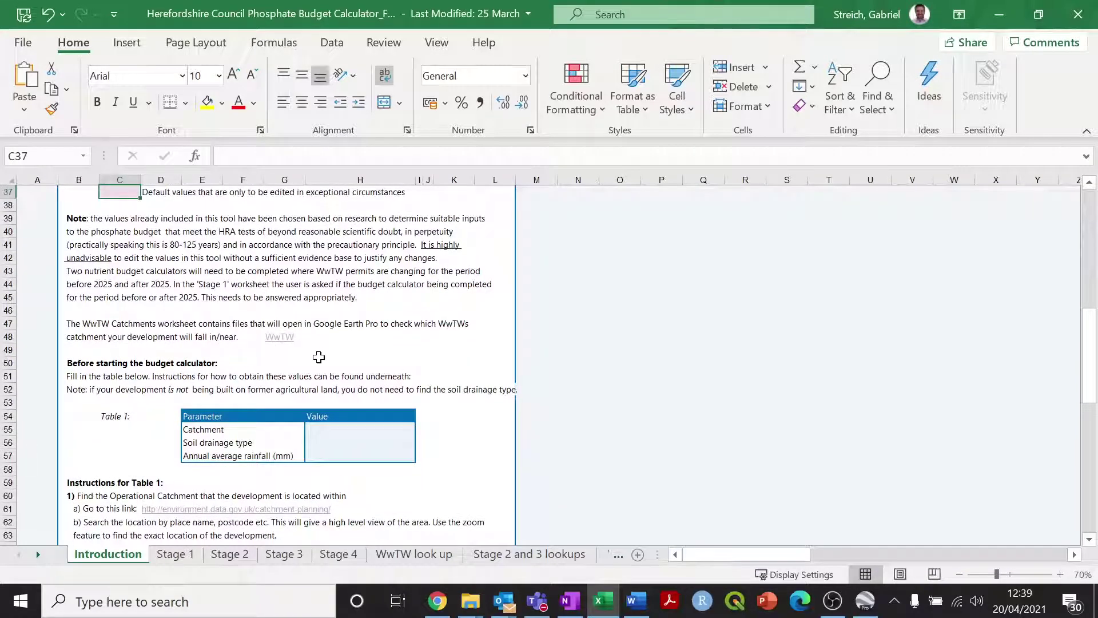
pyautogui.scroll(-1, 250, 280)
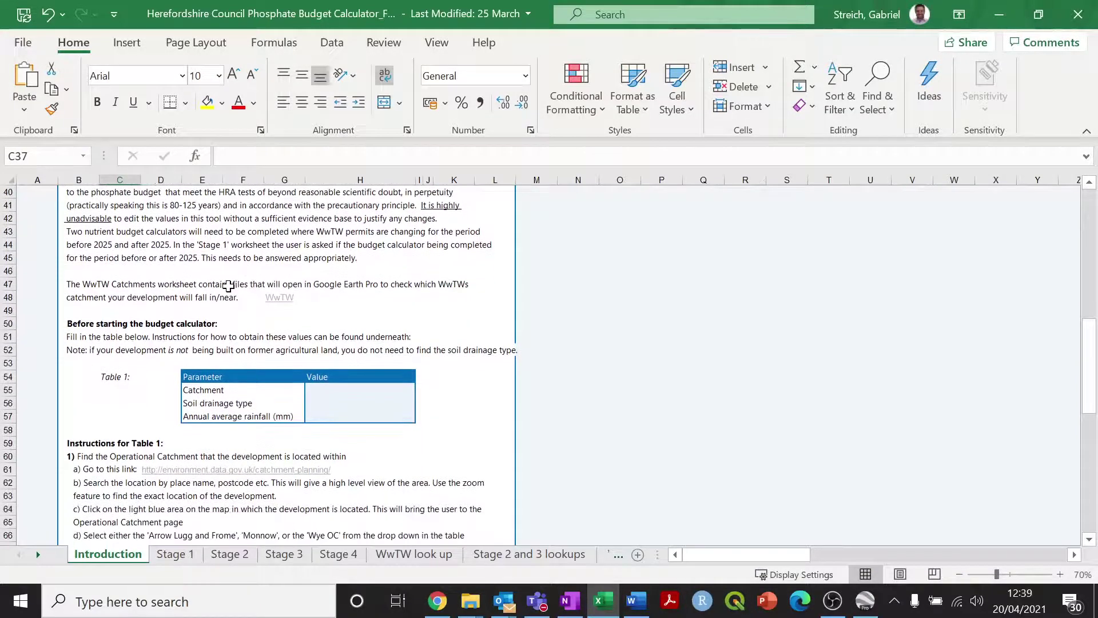
# - Follow the WwTW link to the catchments worksheet and view the Leominster worcester road catchment file in Google Earth Pro
pyautogui.click(279, 298)
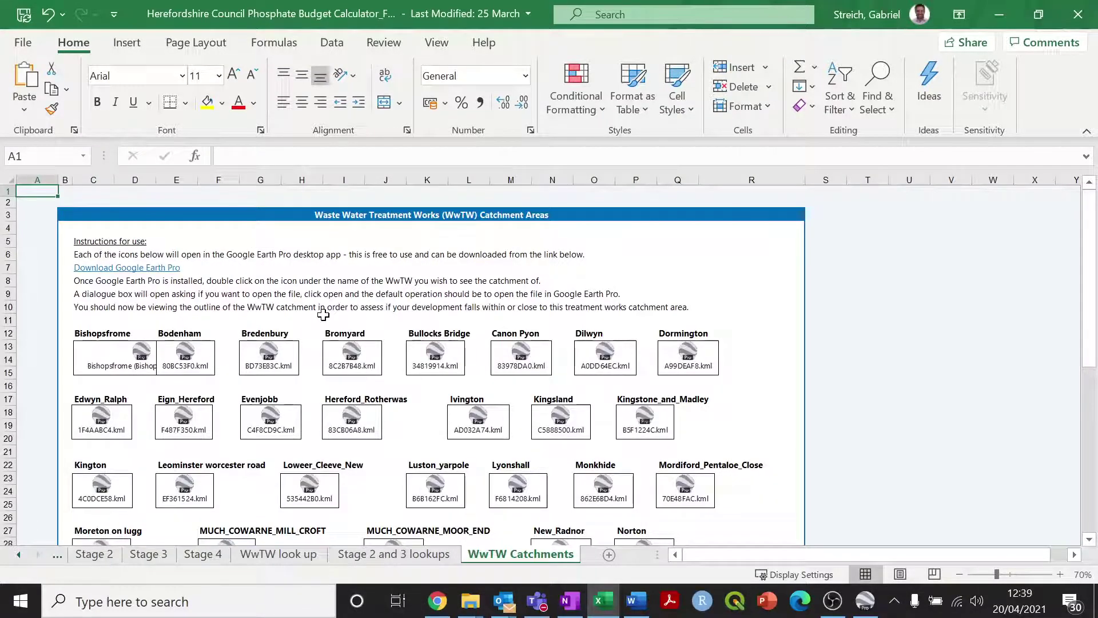
pyautogui.scroll(-1, 324, 314)
pyautogui.scroll(1, 323, 314)
pyautogui.scroll(-1, 215, 446)
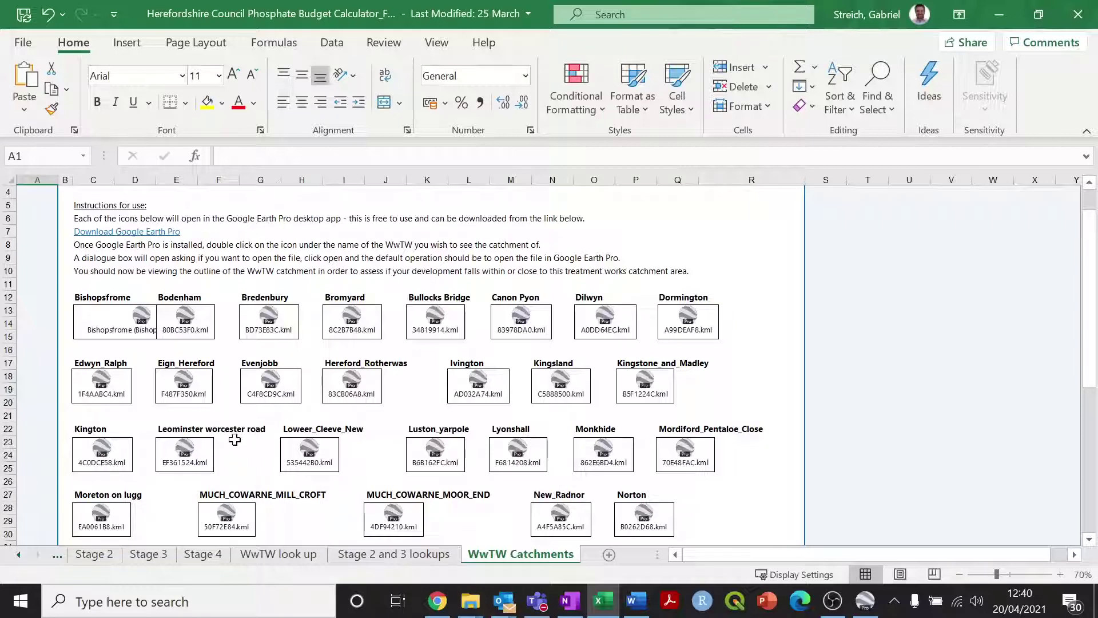
pyautogui.doubleClick(182, 452)
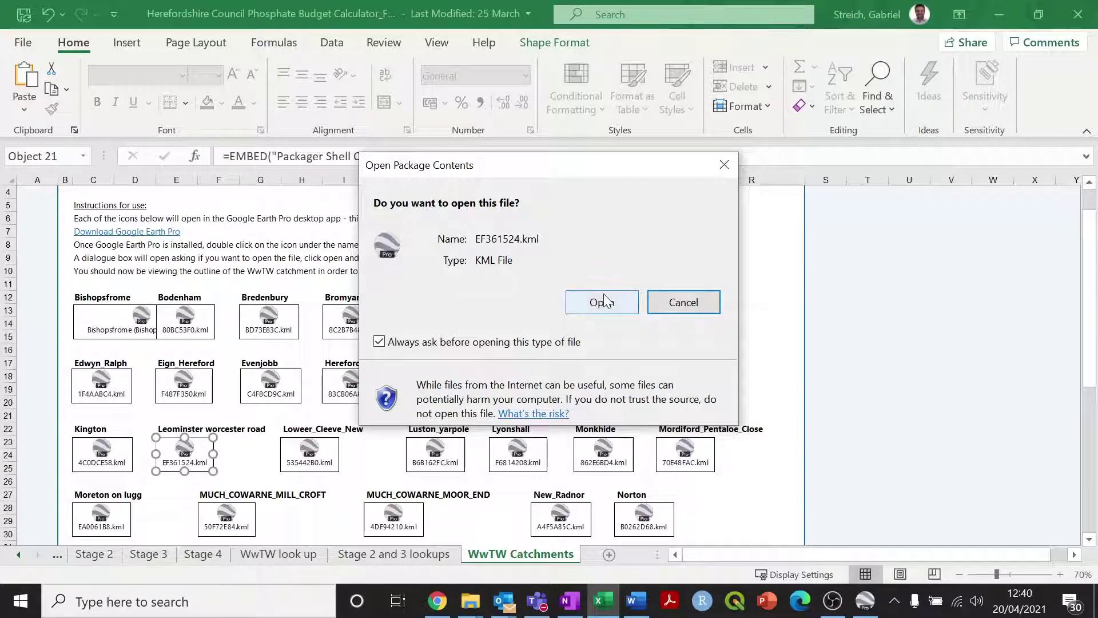
pyautogui.click(664, 304)
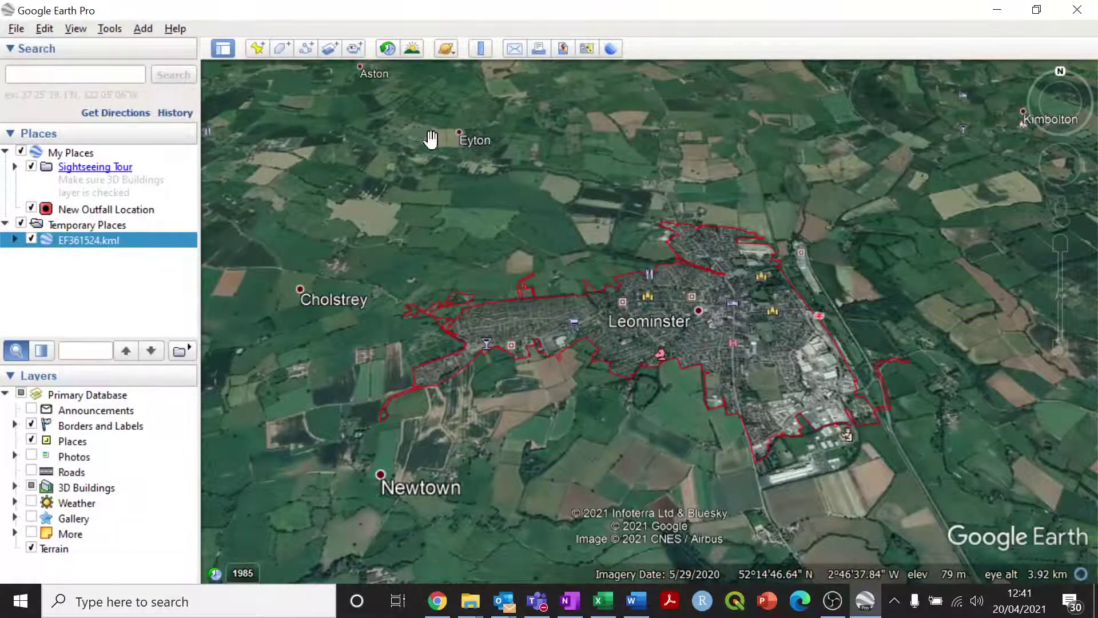
pyautogui.click(997, 10)
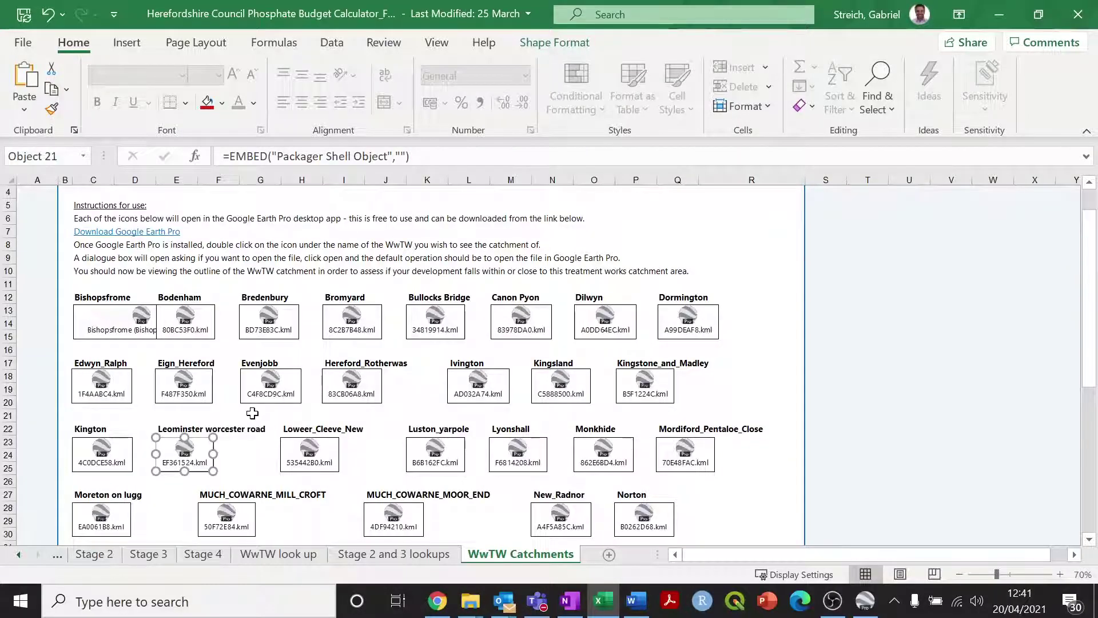
# - Return to the Introduction sheet and read the Table 1 instructions for finding the operational catchment
pyautogui.click(20, 554)
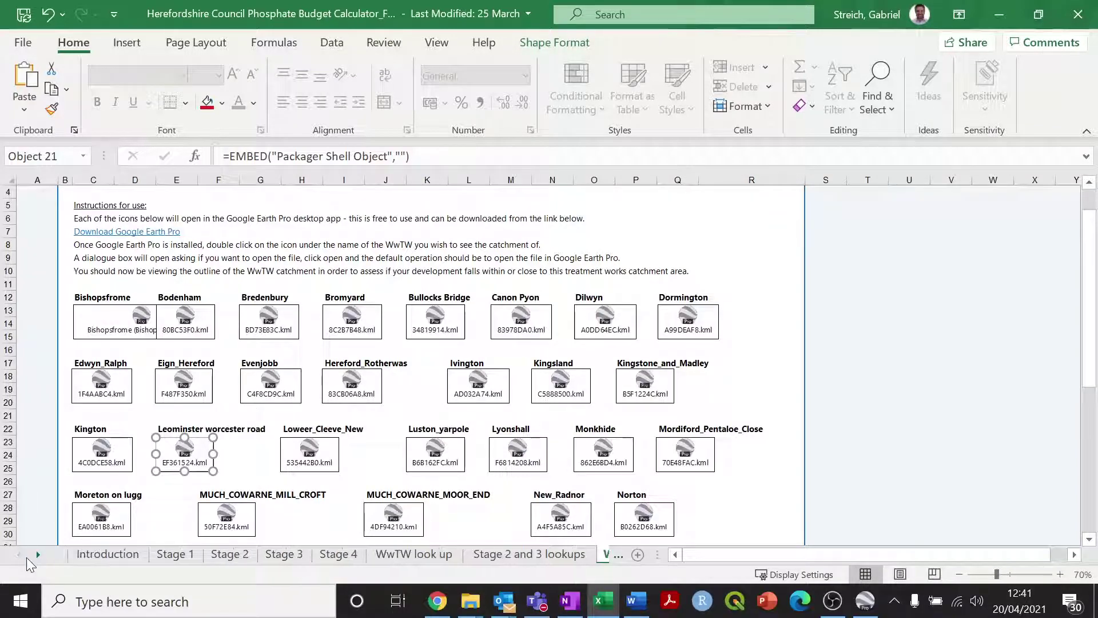
pyautogui.click(129, 557)
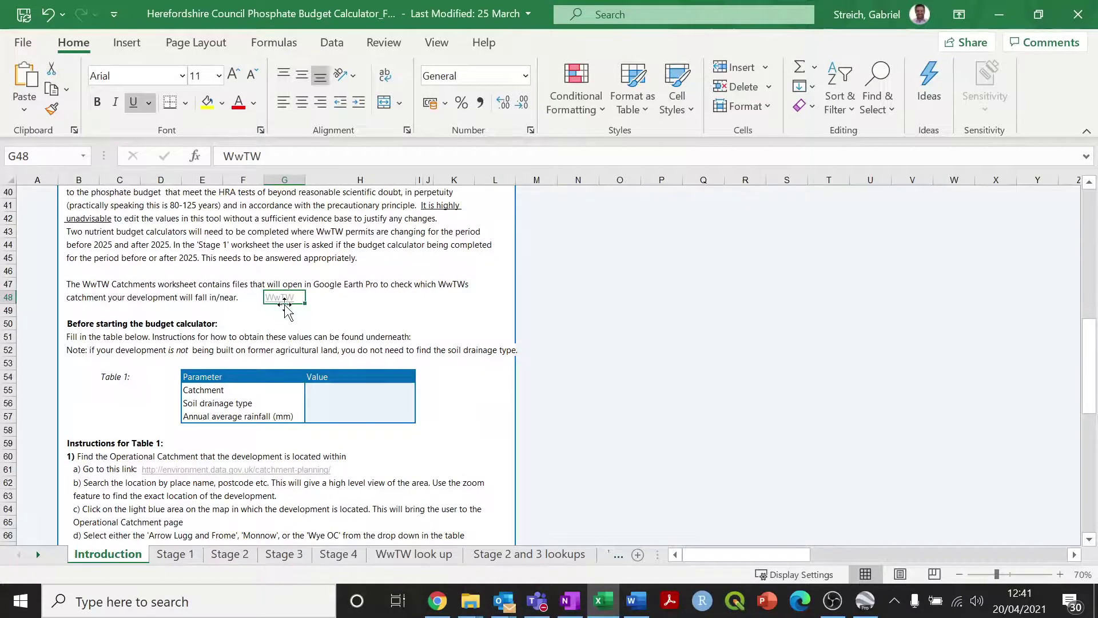
pyautogui.scroll(-1, 309, 307)
pyautogui.scroll(-1, 312, 307)
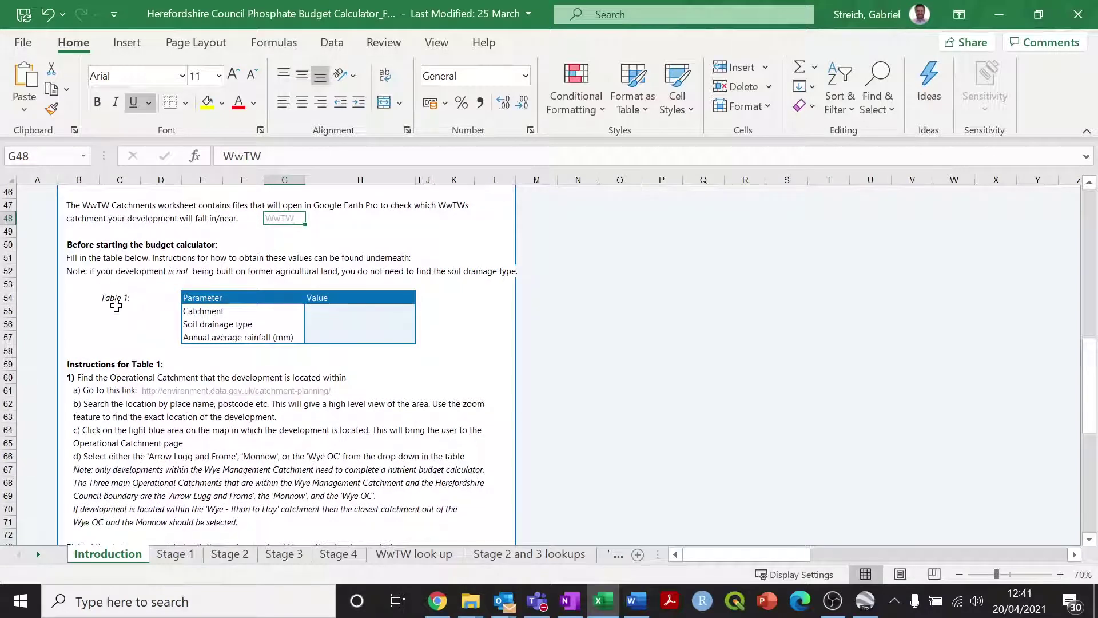
pyautogui.click(217, 312)
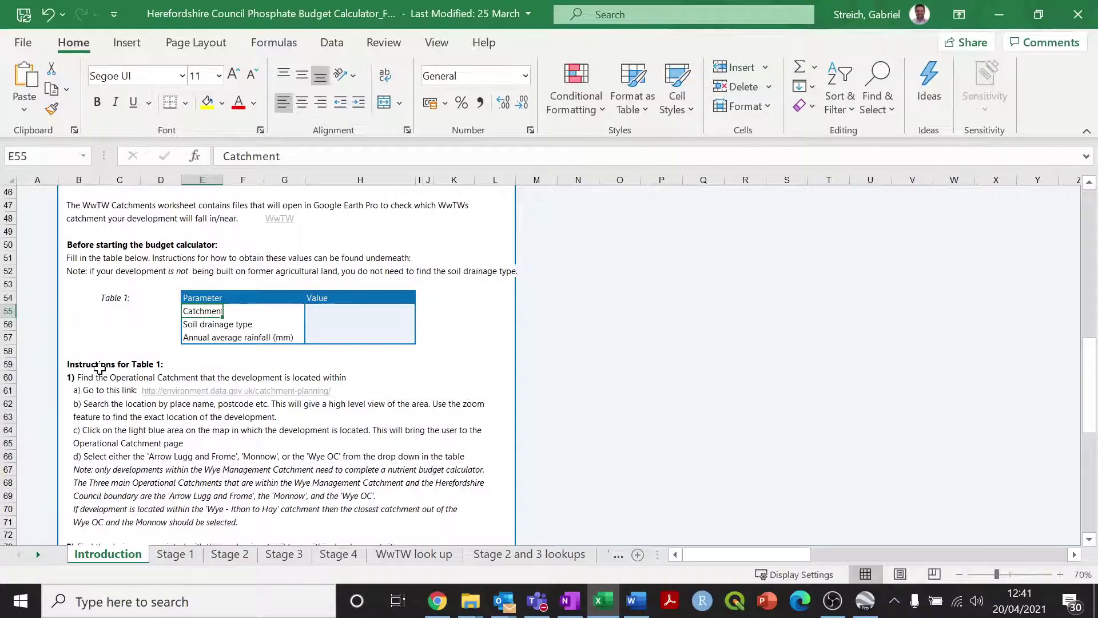
pyautogui.scroll(-2, 212, 324)
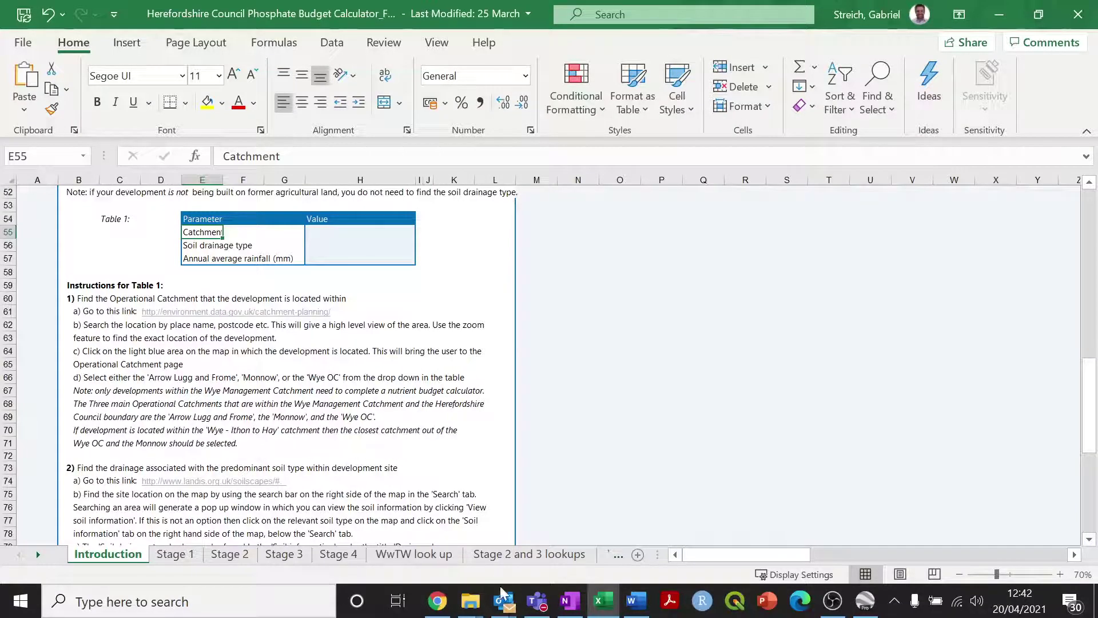
# - Switch to the Catchment Data Explorer in Chrome and set the catchment data search to use Postcode
pyautogui.click(438, 601)
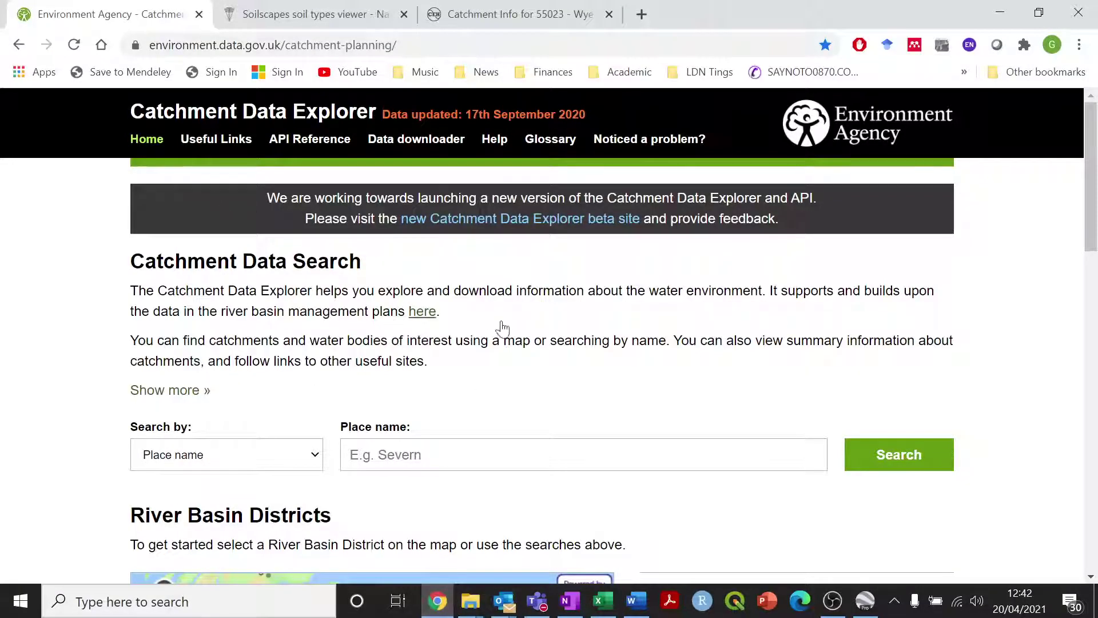
pyautogui.scroll(-2, 549, 335)
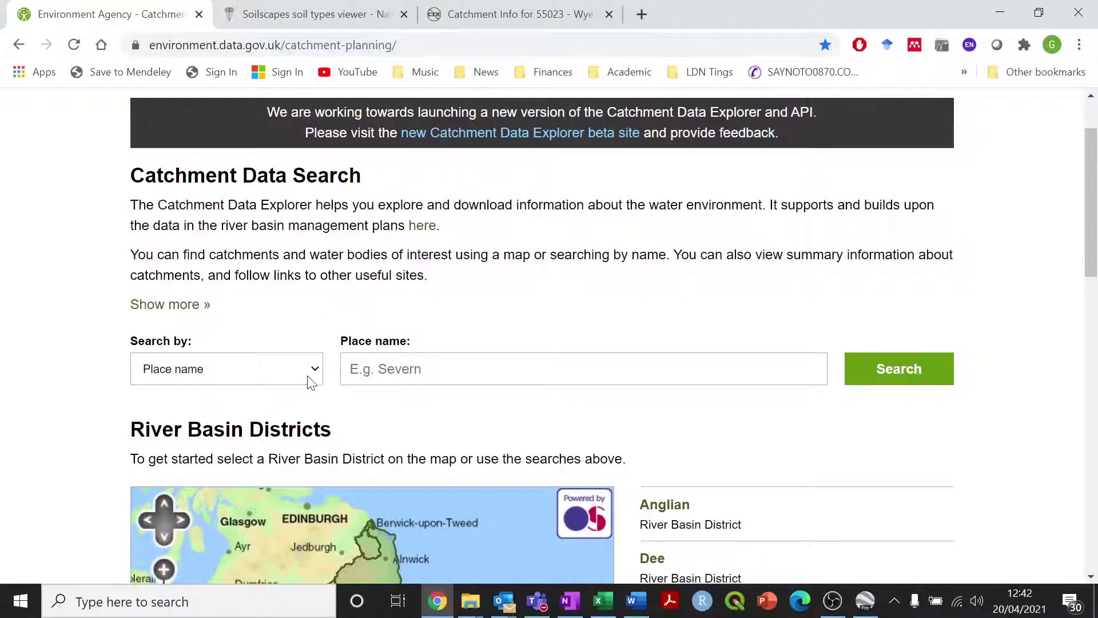
pyautogui.click(315, 370)
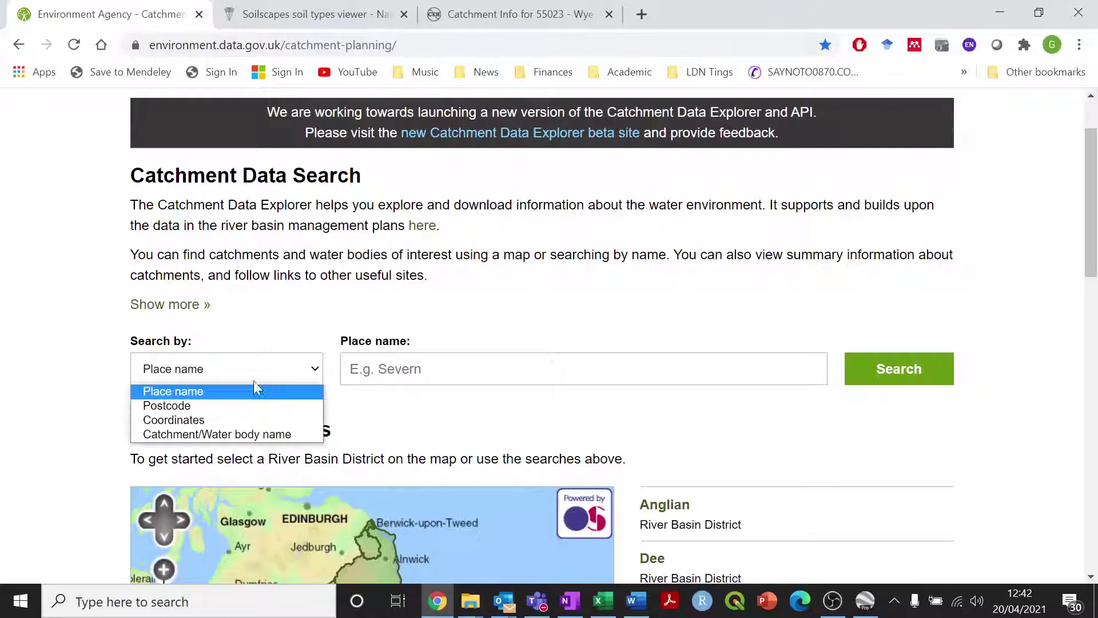
pyautogui.press('Up')
pyautogui.press('Return')
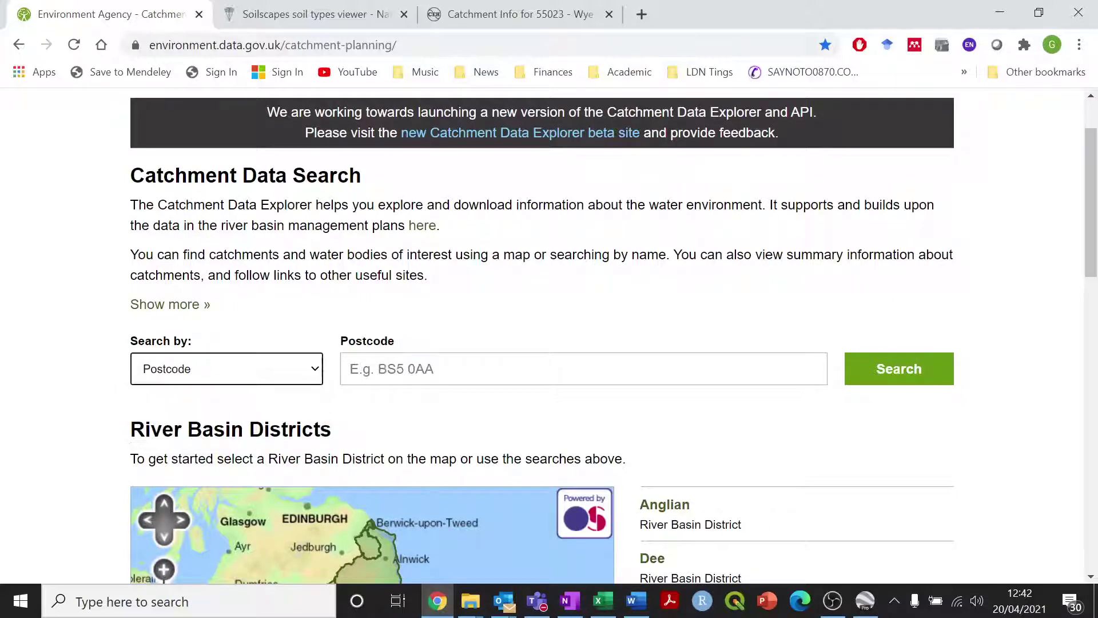
pyautogui.click(400, 369)
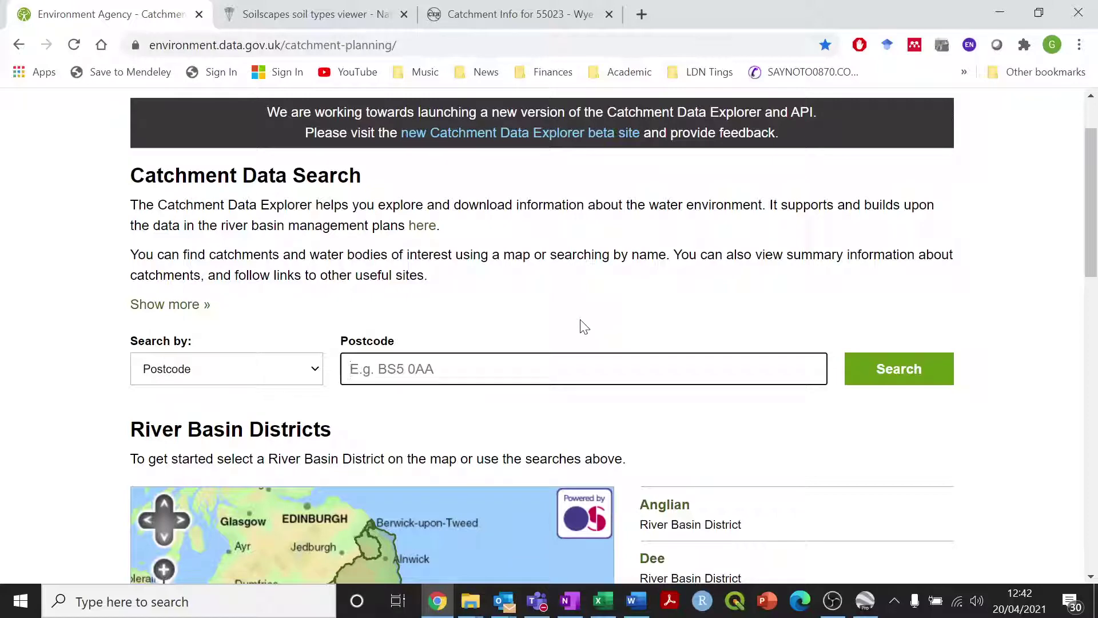
# - Copy the site's postcode from the Word development site details into the Catchment Data Explorer's postcode field
pyautogui.hotkey('alt', 'Tab')
pyautogui.hotkey('alt', 'Tab')
pyautogui.hotkey('alt', 'Tab')
pyautogui.hotkey('alt', 'Tab')
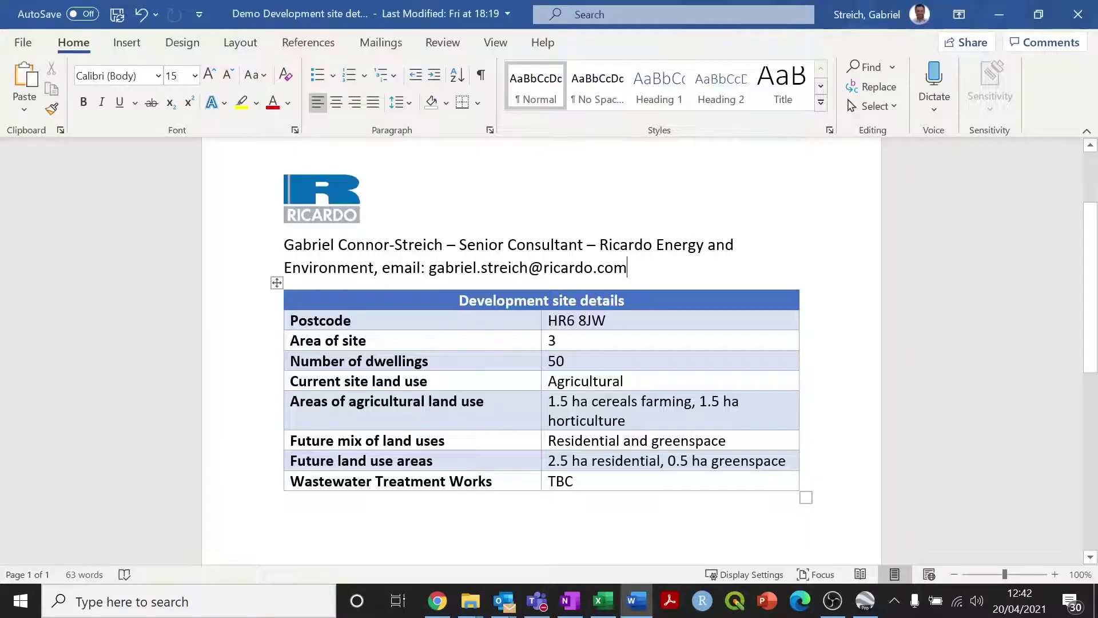
pyautogui.moveTo(606, 320); pyautogui.dragTo(554, 318)
pyautogui.hotkey('ctrl', 'c')
pyautogui.hotkey('alt', 'Tab')
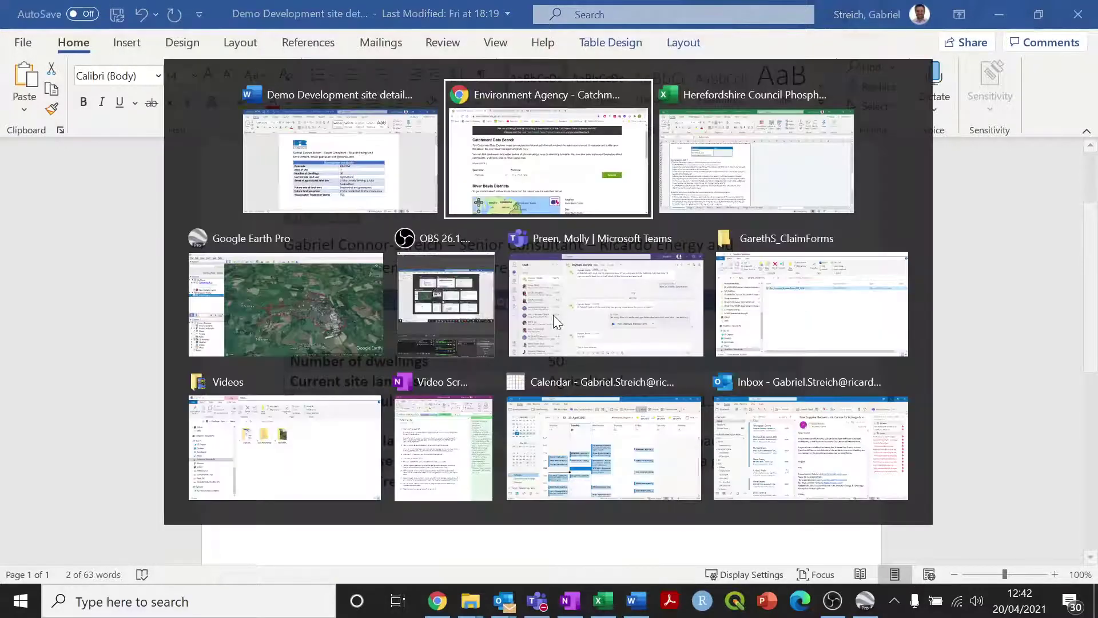
pyautogui.hotkey('ctrl', 'v')
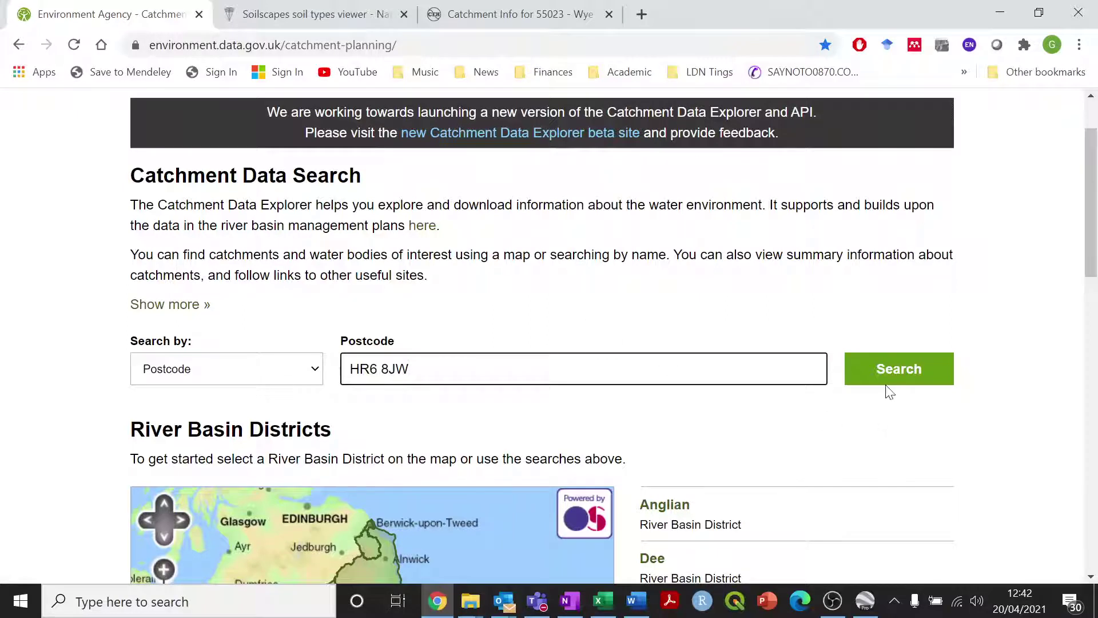
# - Run the postcode search and examine the listed operational catchments
pyautogui.click(901, 373)
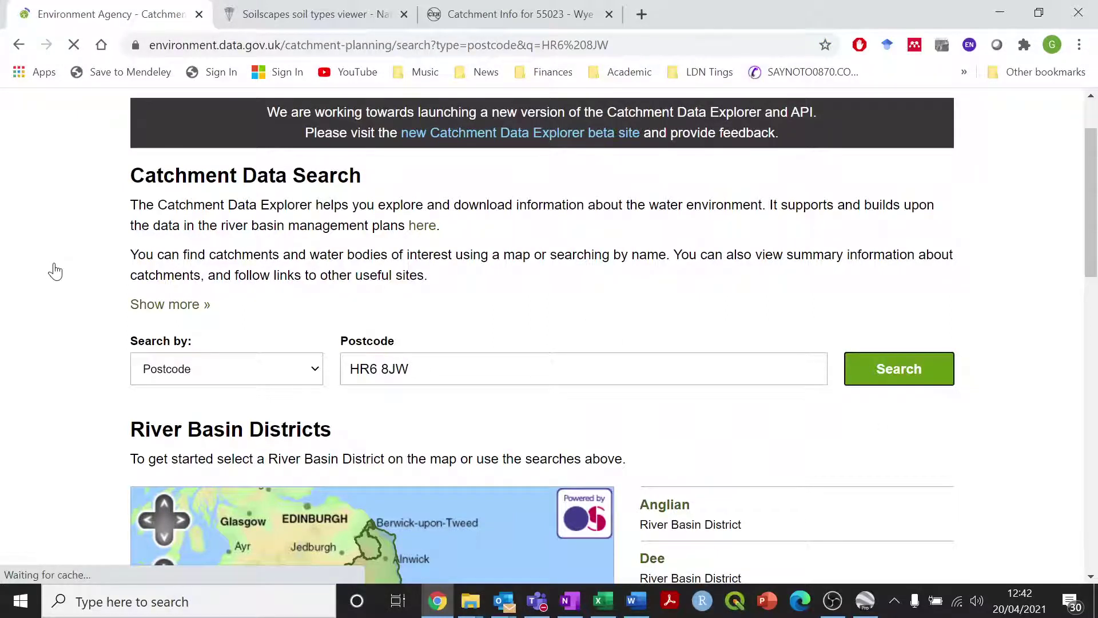
pyautogui.scroll(-6, 48, 306)
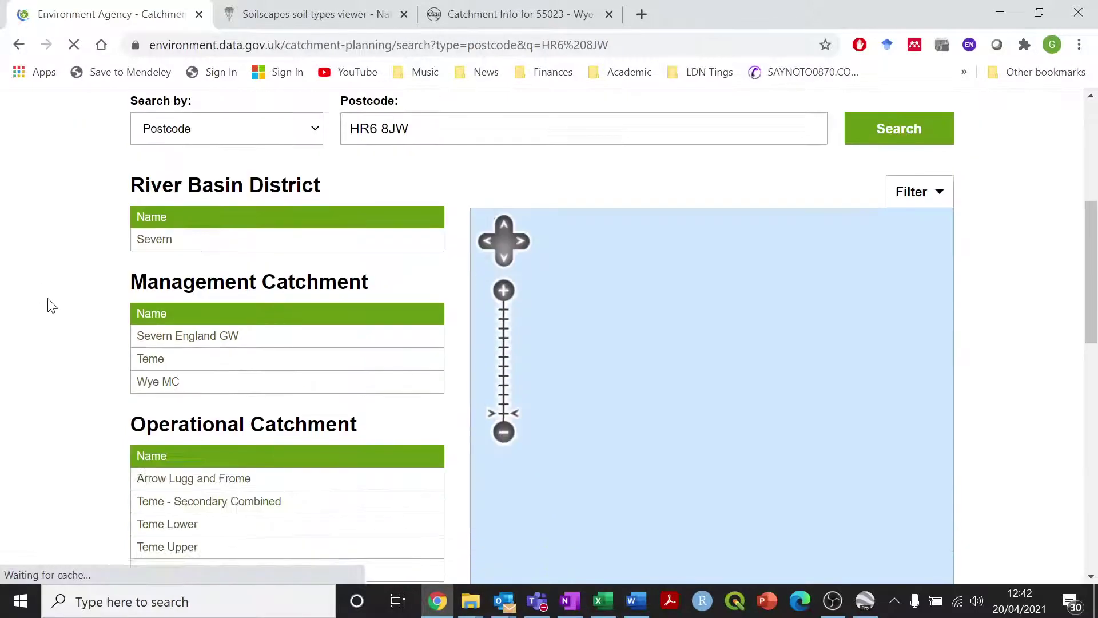
pyautogui.scroll(-3, 46, 304)
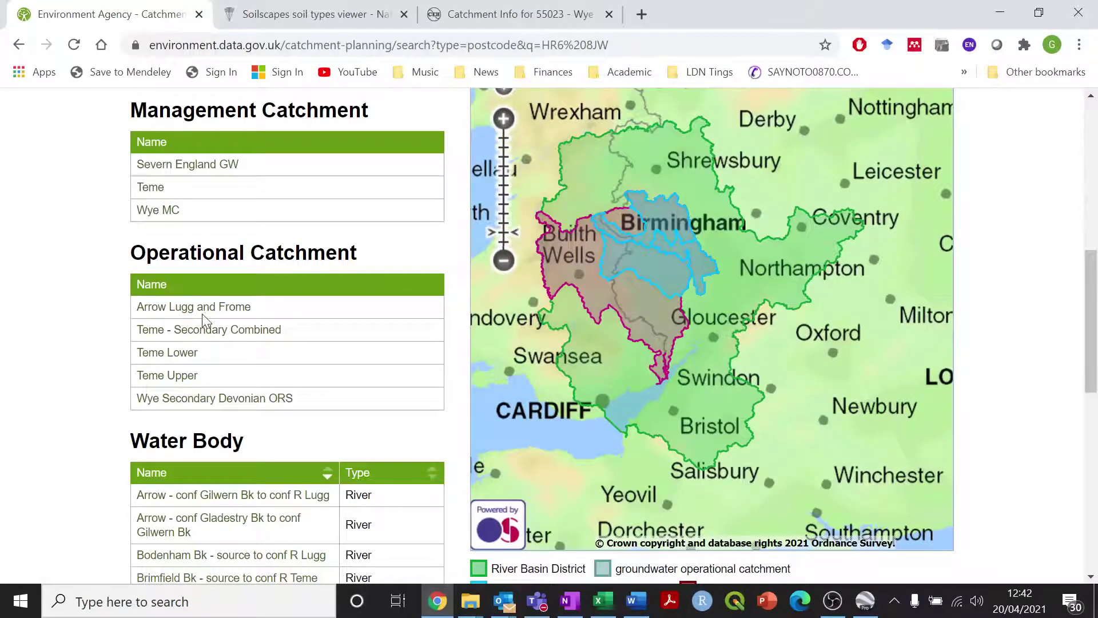
# - Switch to the calculator workbook in Excel and set the Table 1 catchment value to Arrow Lugg and Frome
pyautogui.hotkey('alt', 'Tab')
pyautogui.hotkey('alt', 'Tab')
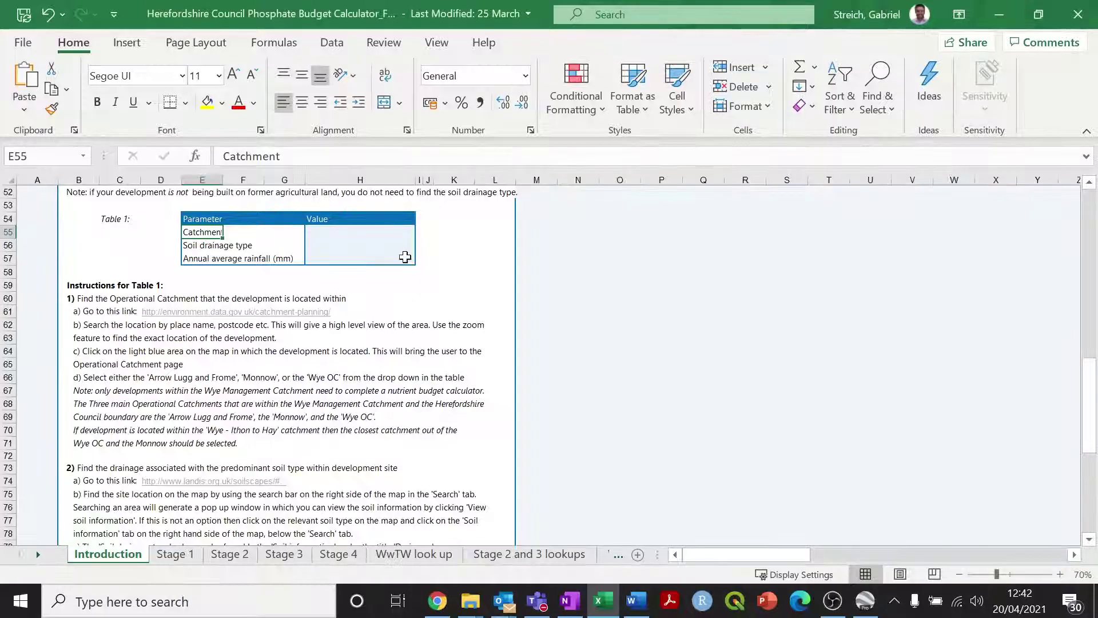
pyautogui.click(410, 231)
pyautogui.click(423, 232)
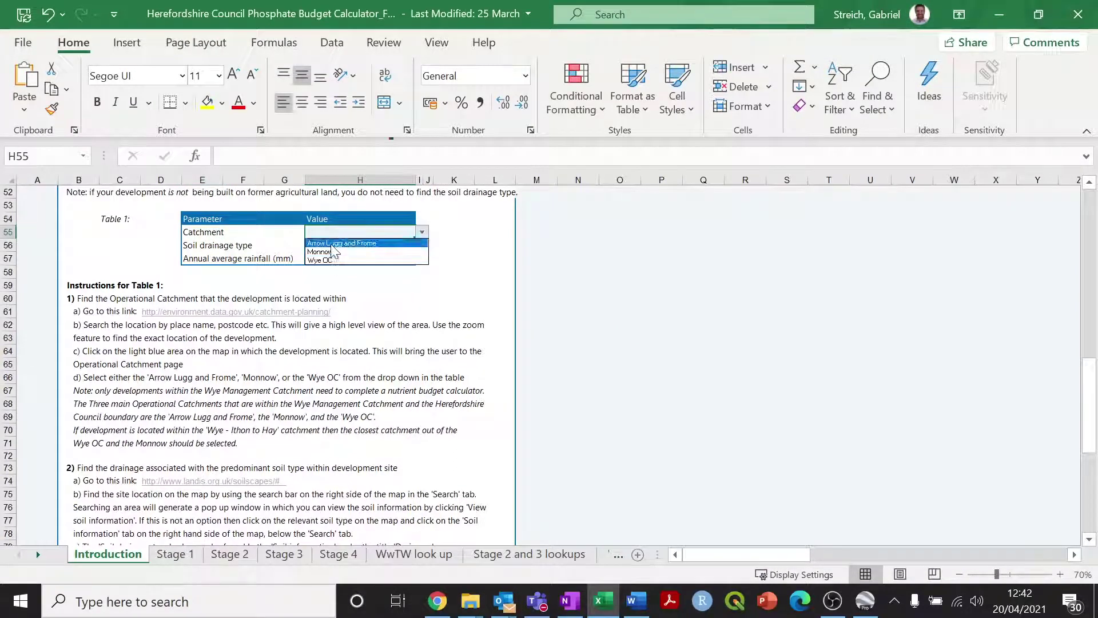
pyautogui.click(364, 243)
# - Read the Table 1 instructions for finding the soil drainage type of the development site
pyautogui.click(331, 246)
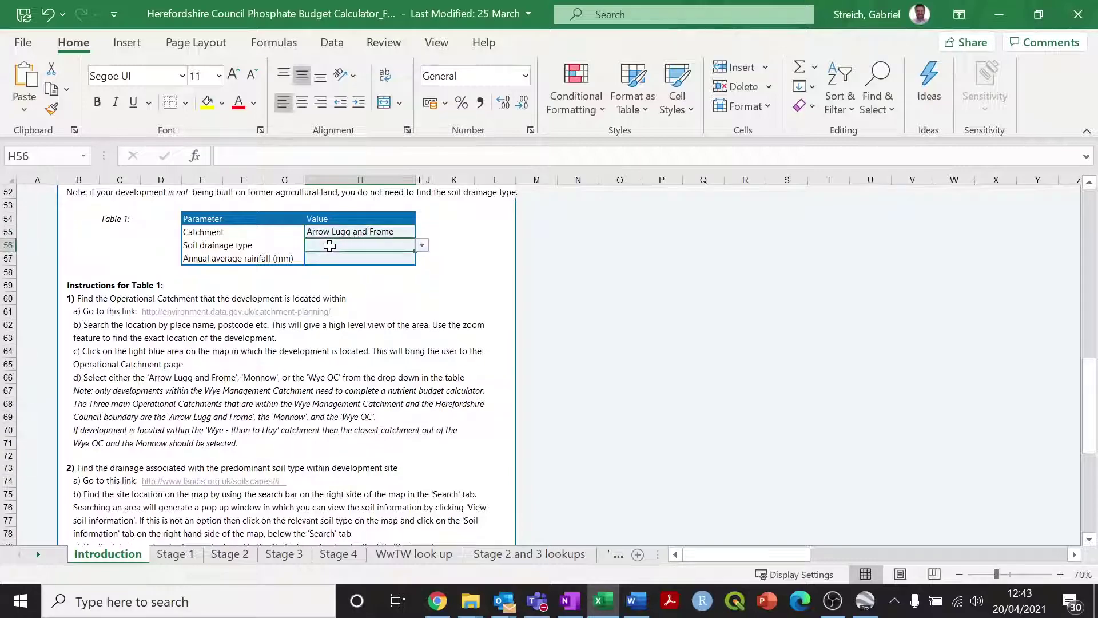
pyautogui.hotkey('alt', 'Tab')
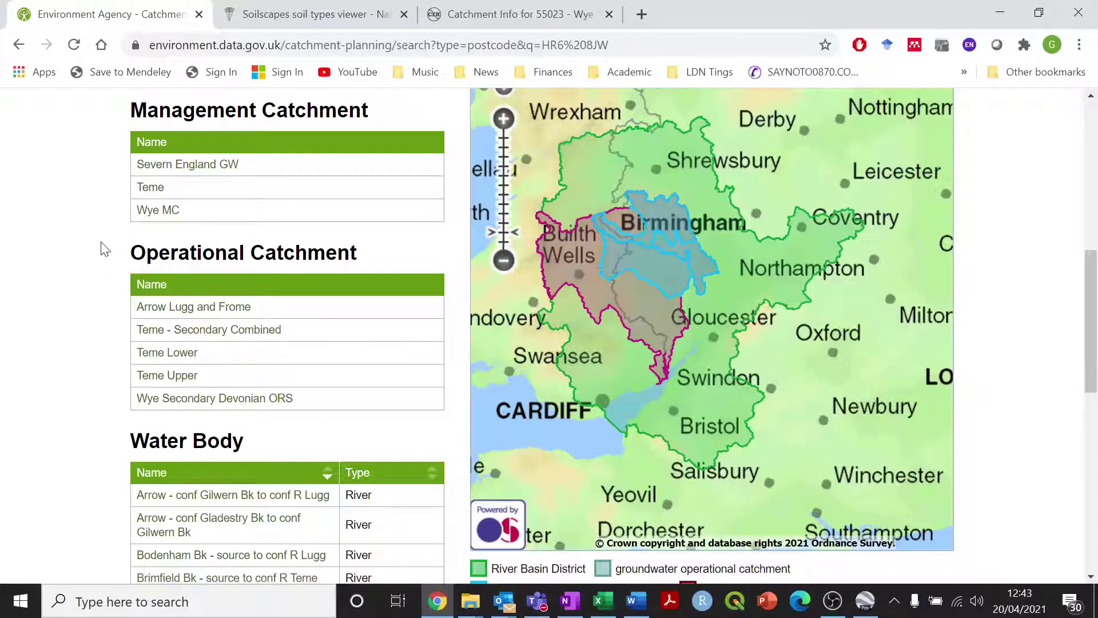
pyautogui.hotkey('alt', 'Tab')
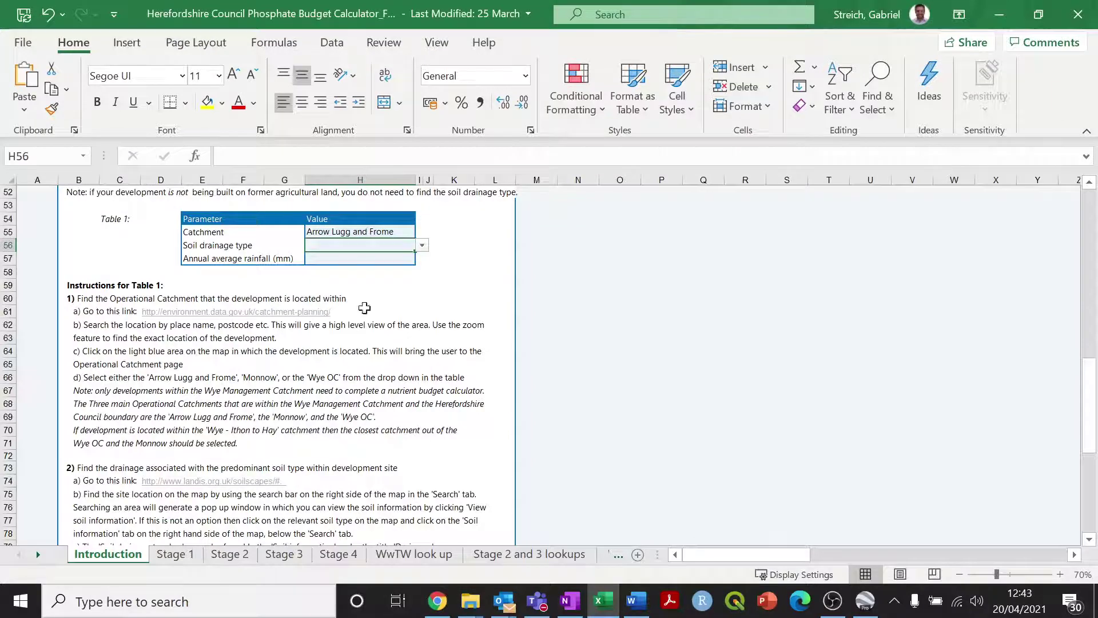
pyautogui.click(195, 241)
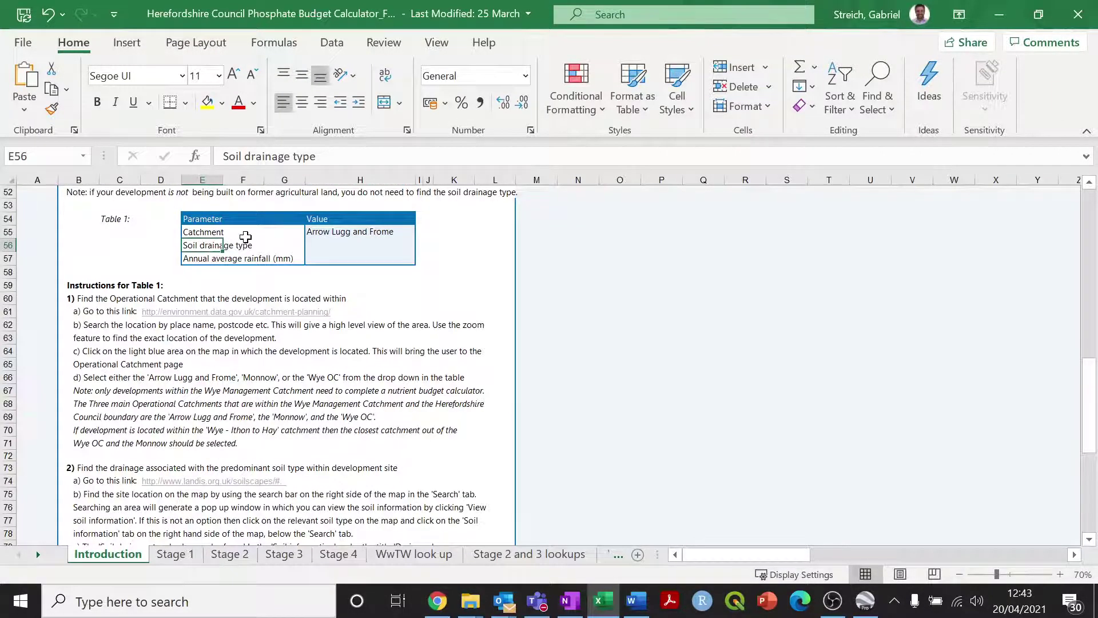
pyautogui.scroll(-2, 160, 357)
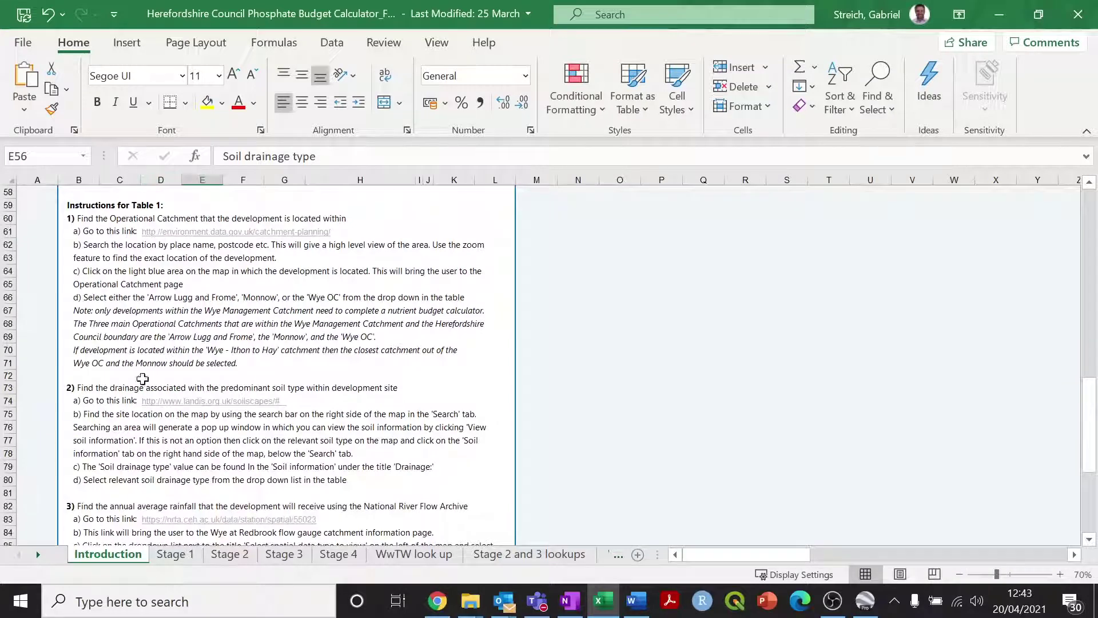
pyautogui.scroll(-2, 143, 378)
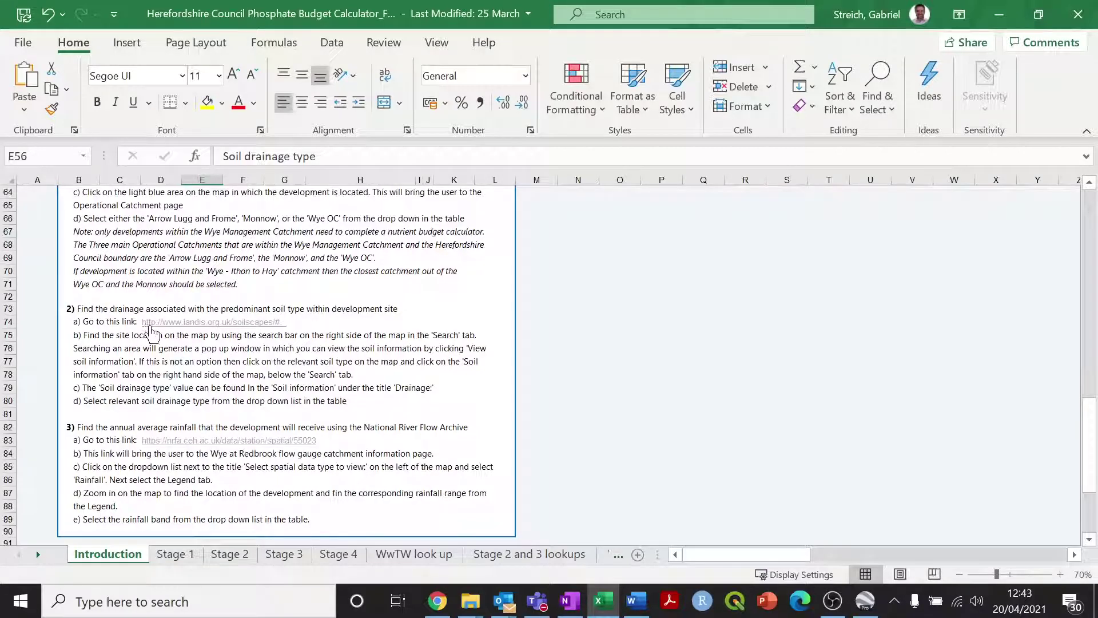
# - Switch to the Soilscapes viewer in Chrome, search for the site's postcode, and open its soil information to read the drainage type
pyautogui.hotkey('alt', 'Tab')
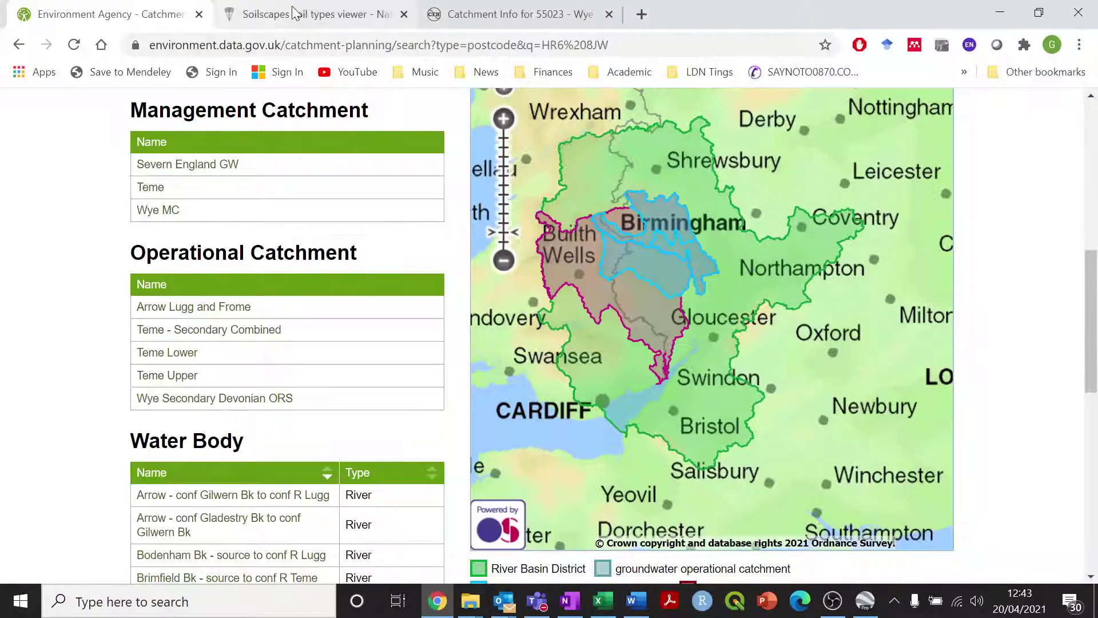
pyautogui.click(294, 13)
pyautogui.scroll(-1, 382, 358)
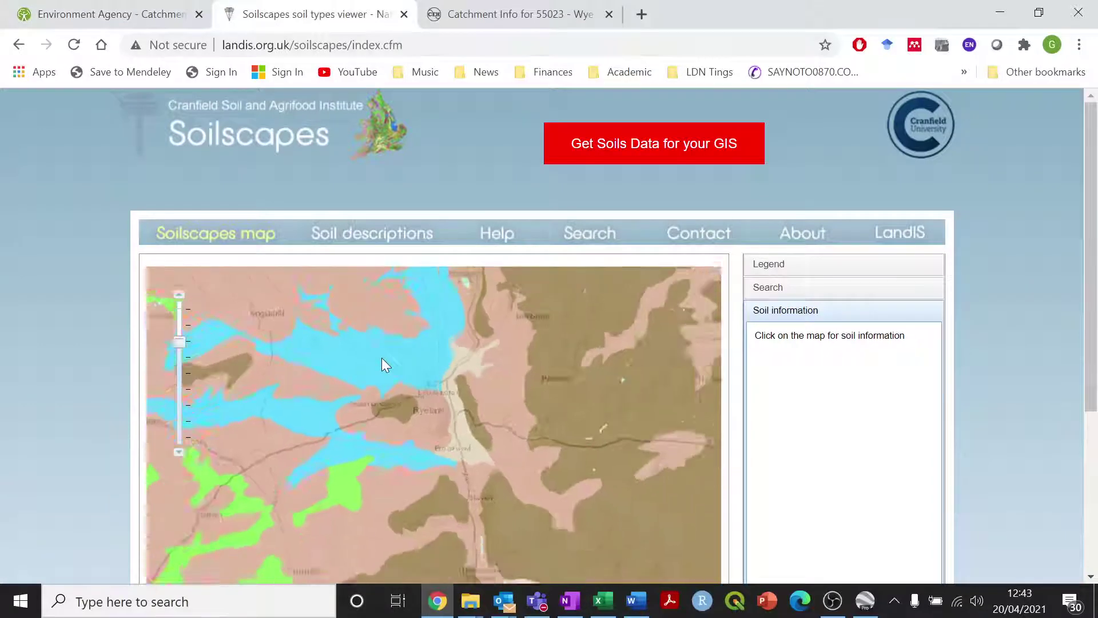
pyautogui.click(792, 287)
pyautogui.click(797, 510)
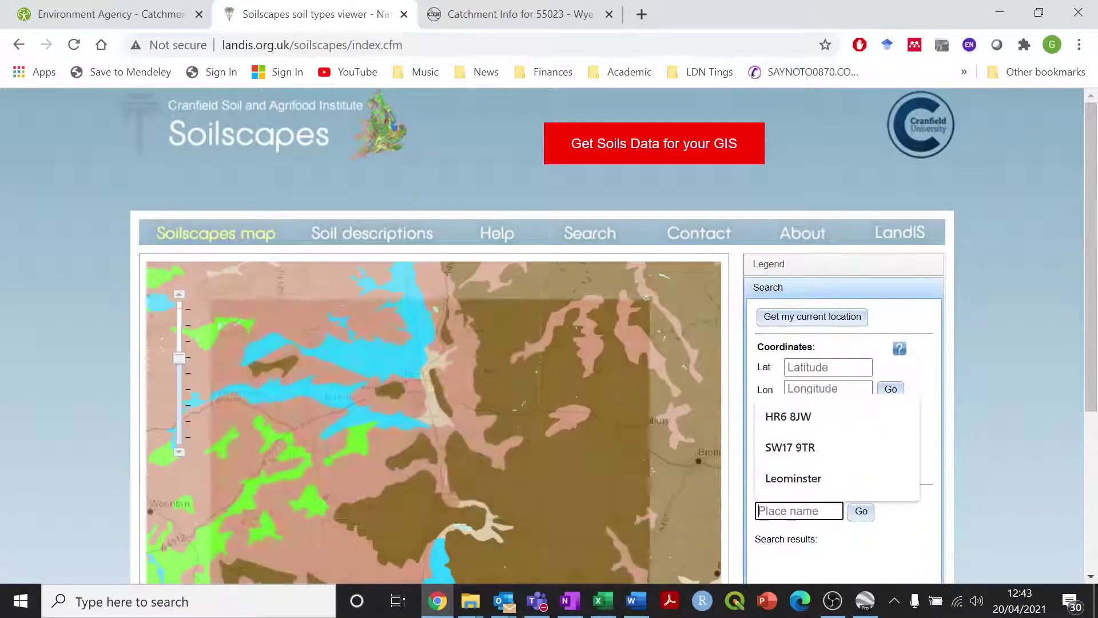
pyautogui.click(809, 410)
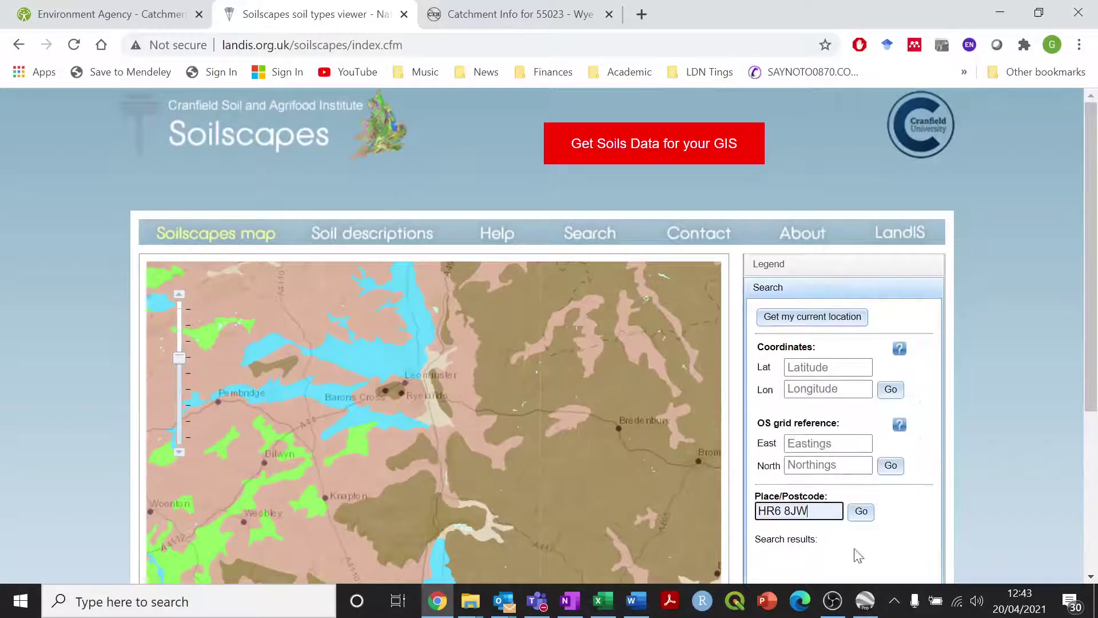
pyautogui.click(862, 514)
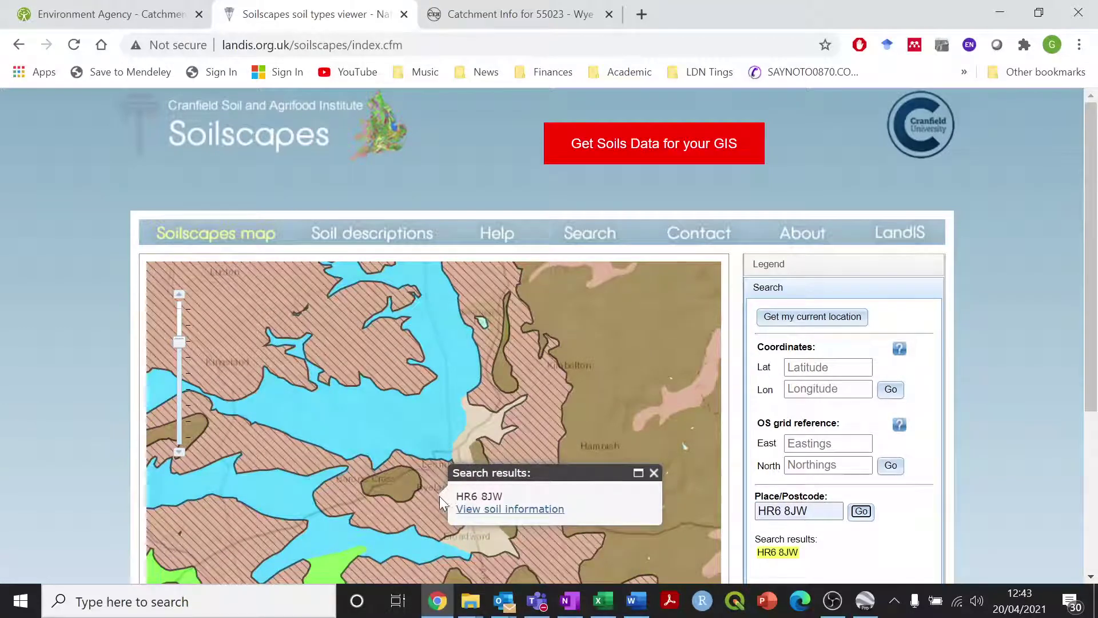
pyautogui.click(516, 511)
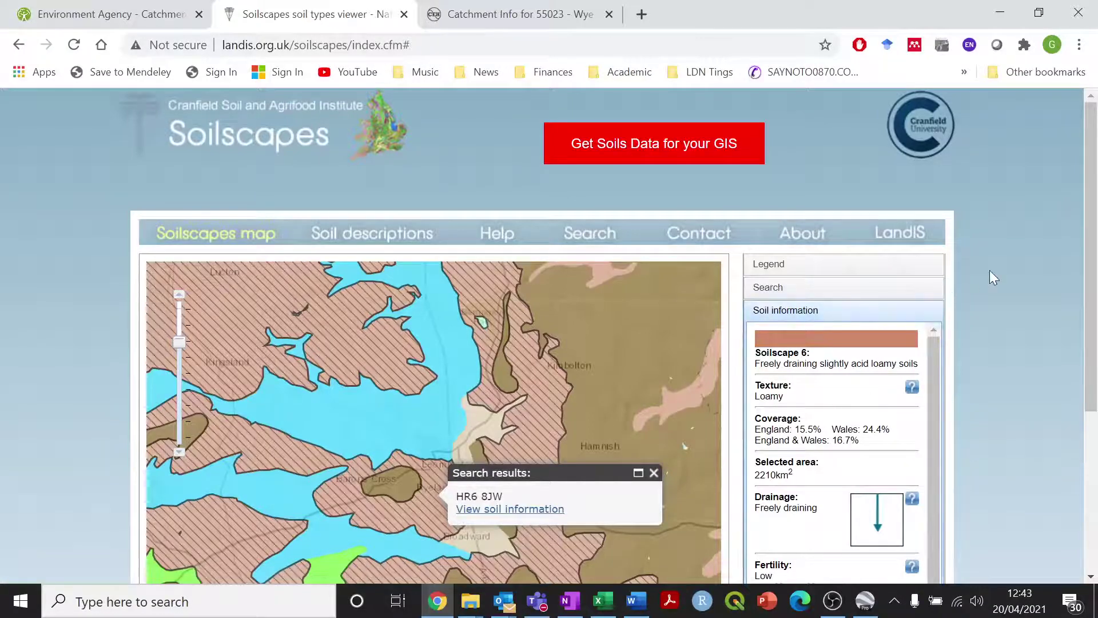
pyautogui.scroll(-5, 989, 271)
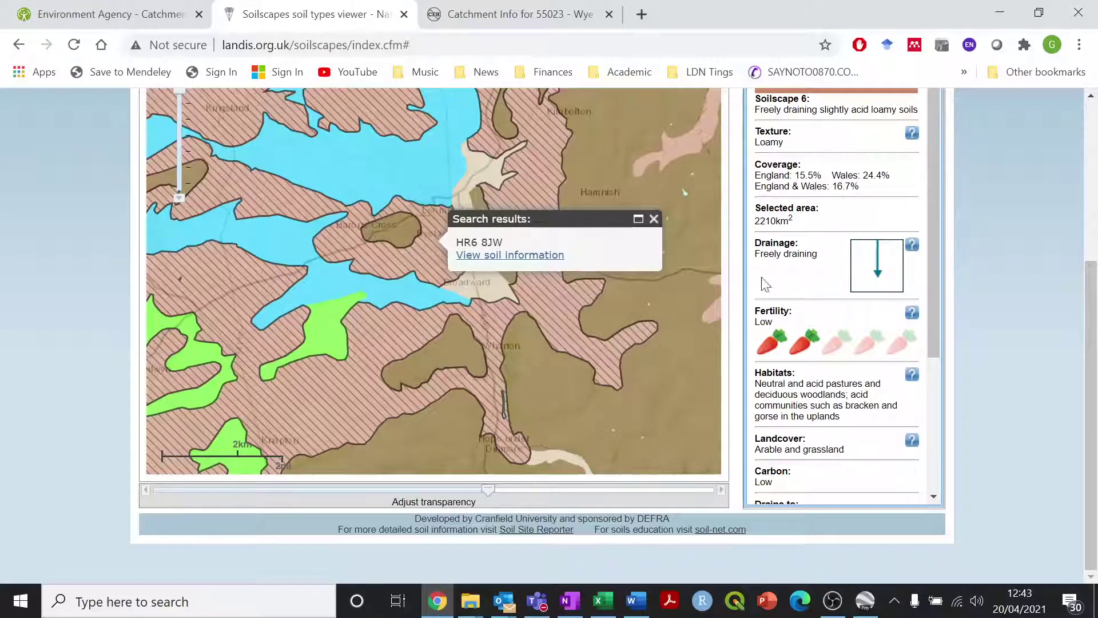
# - Return to the calculator workbook in Excel and set the Table 1 soil drainage type to Freely draining
pyautogui.hotkey('alt', 'Tab')
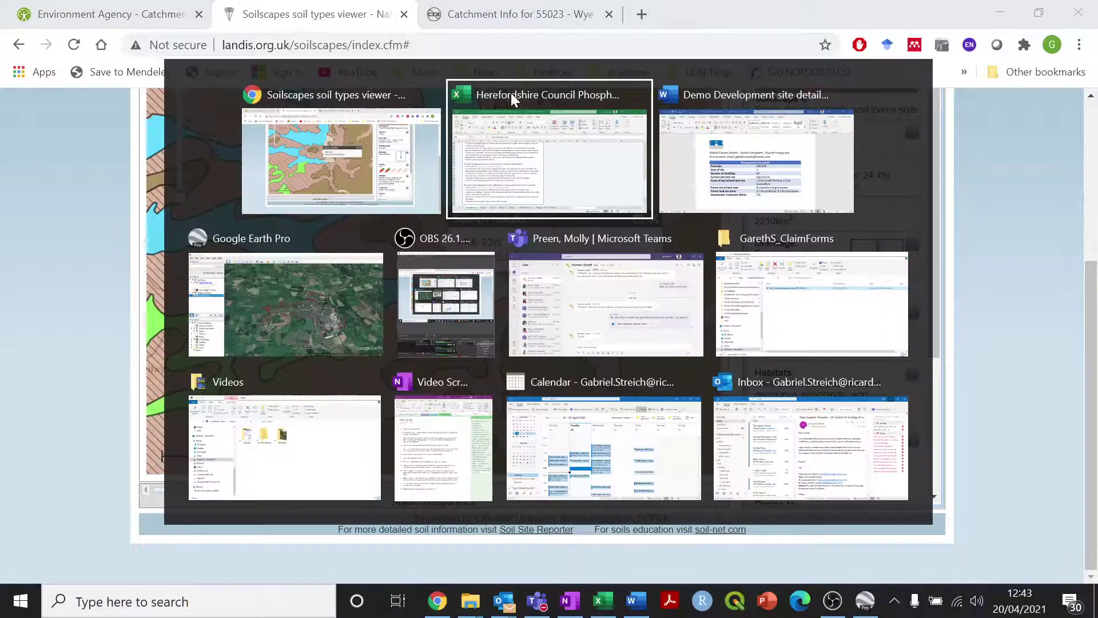
pyautogui.click(511, 93)
pyautogui.scroll(5, 355, 338)
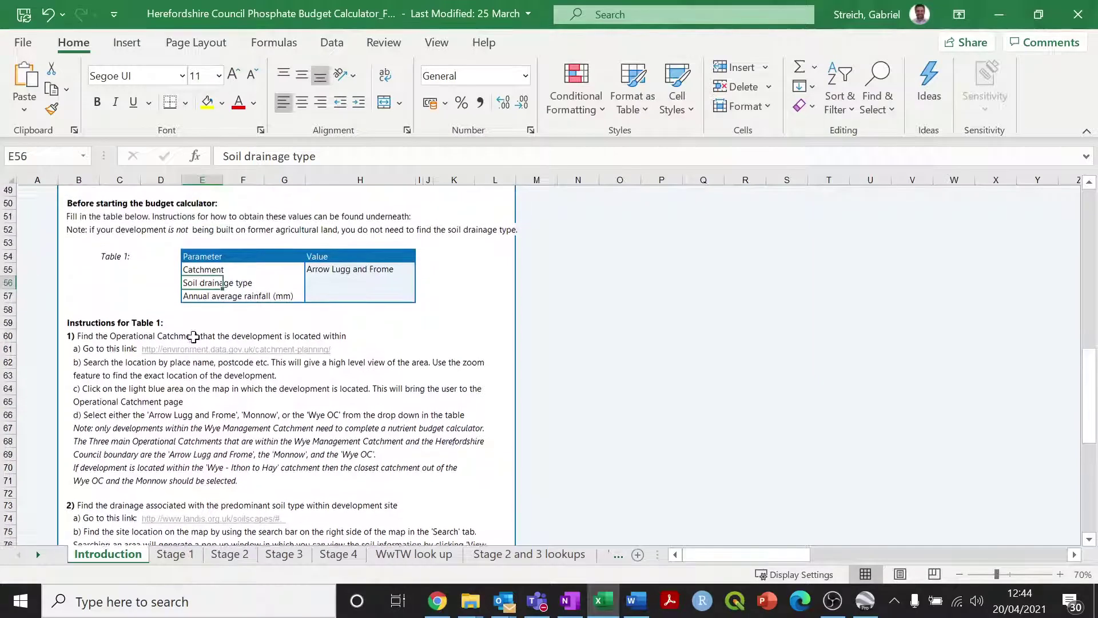
pyautogui.click(375, 285)
pyautogui.click(422, 285)
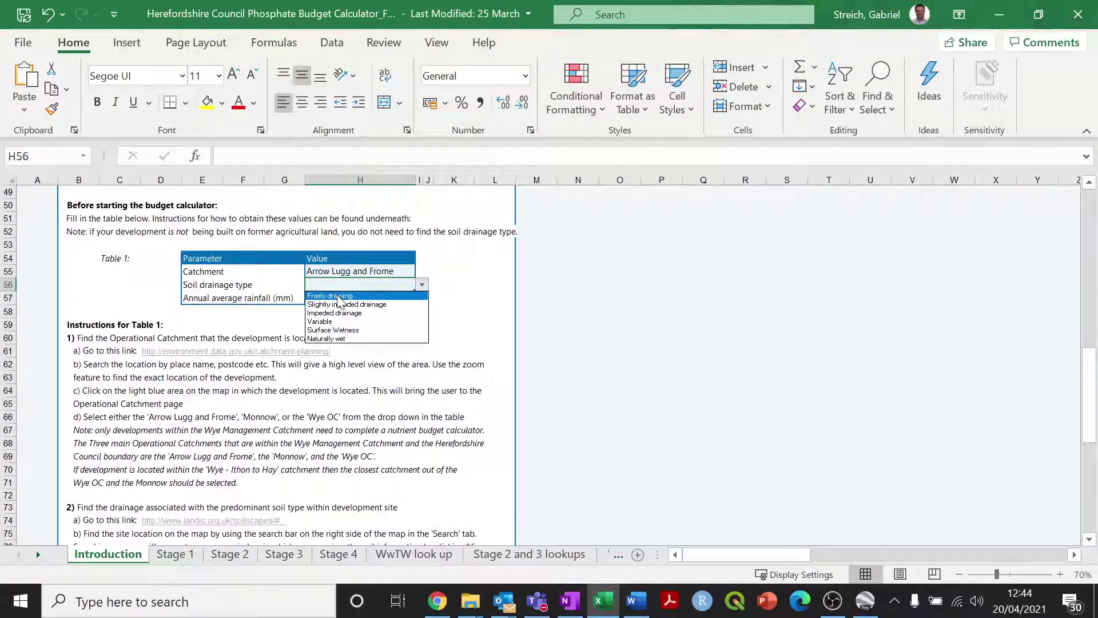
pyautogui.click(343, 296)
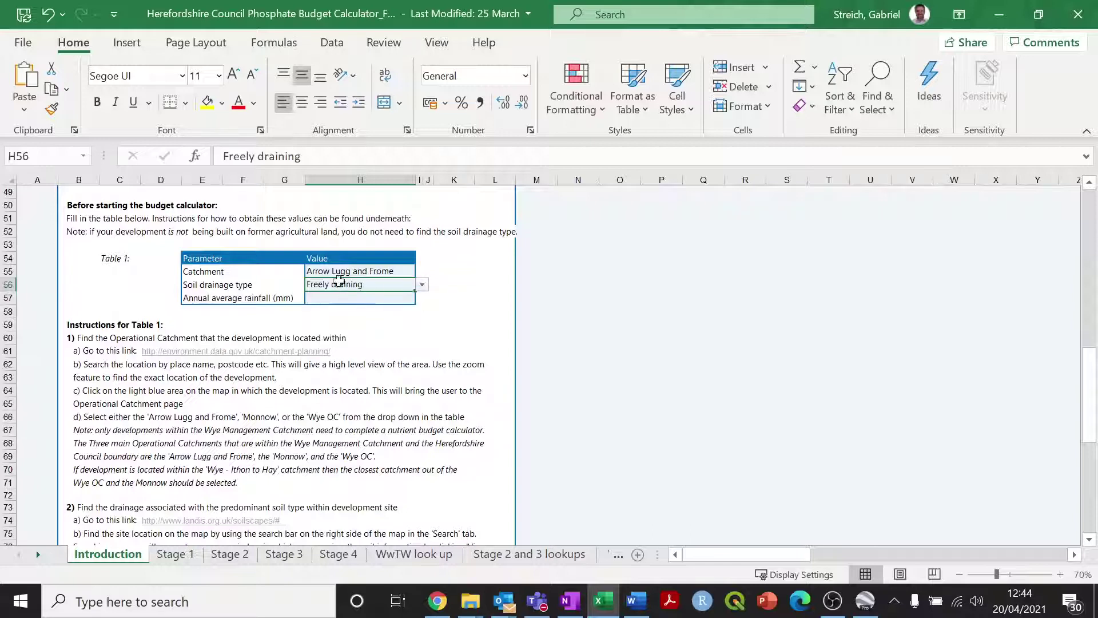
# - Read the Table 1 instructions for finding the annual average rainfall from the National River Flow Archive
pyautogui.click(203, 301)
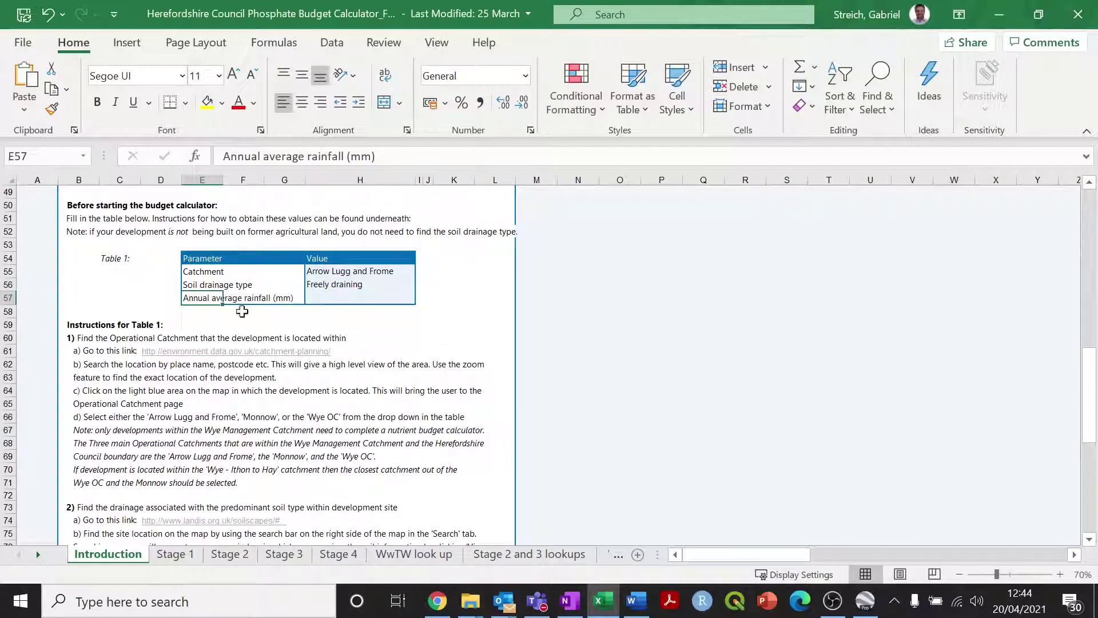
pyautogui.scroll(-6, 251, 376)
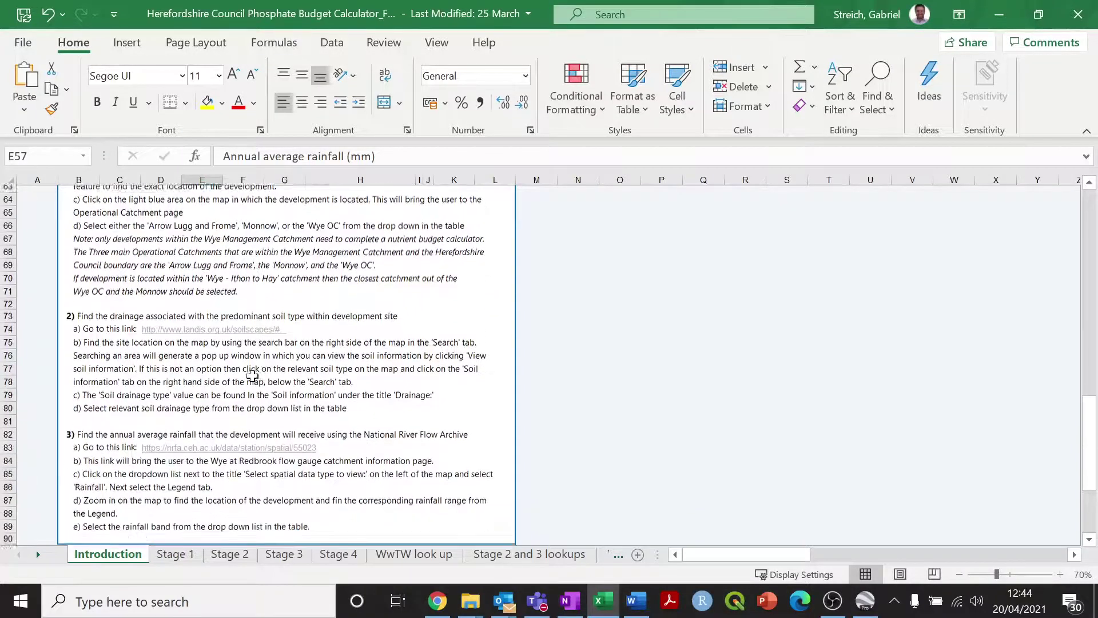
pyautogui.scroll(-1, 253, 376)
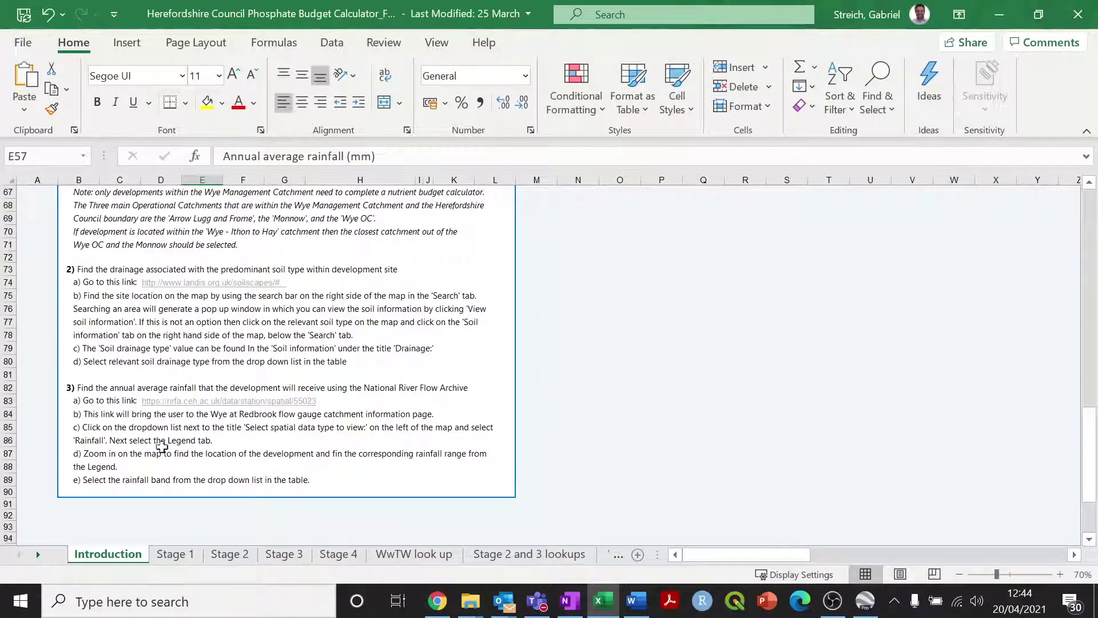
# - Switch to the station 55023 catchment page in Chrome, set the spatial data type to Rainfall, and show the map's legend
pyautogui.click(438, 601)
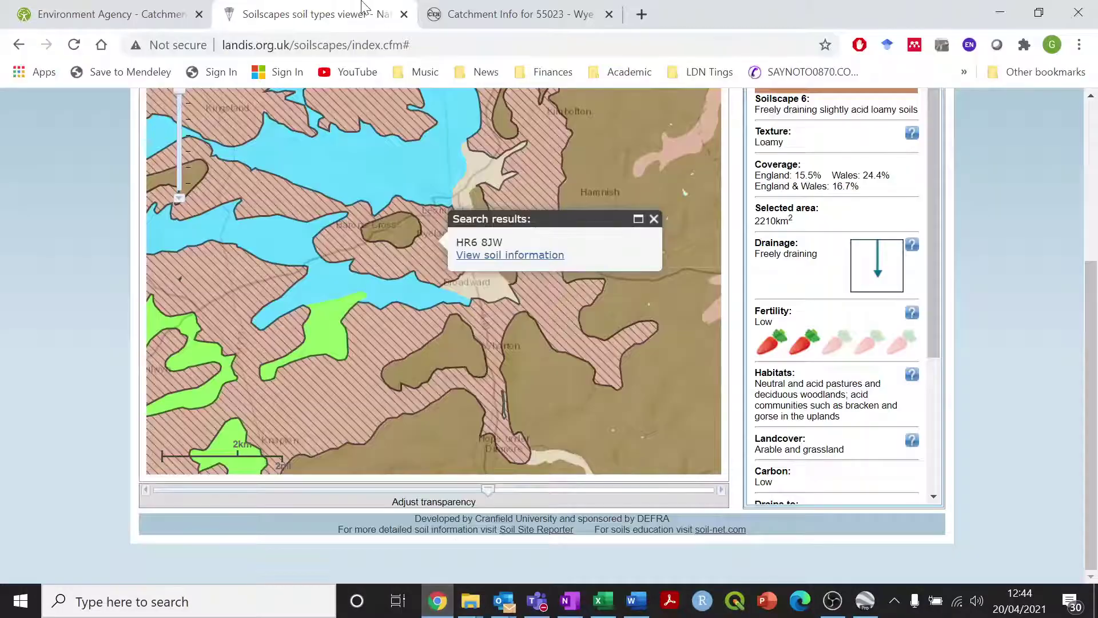
pyautogui.click(501, 17)
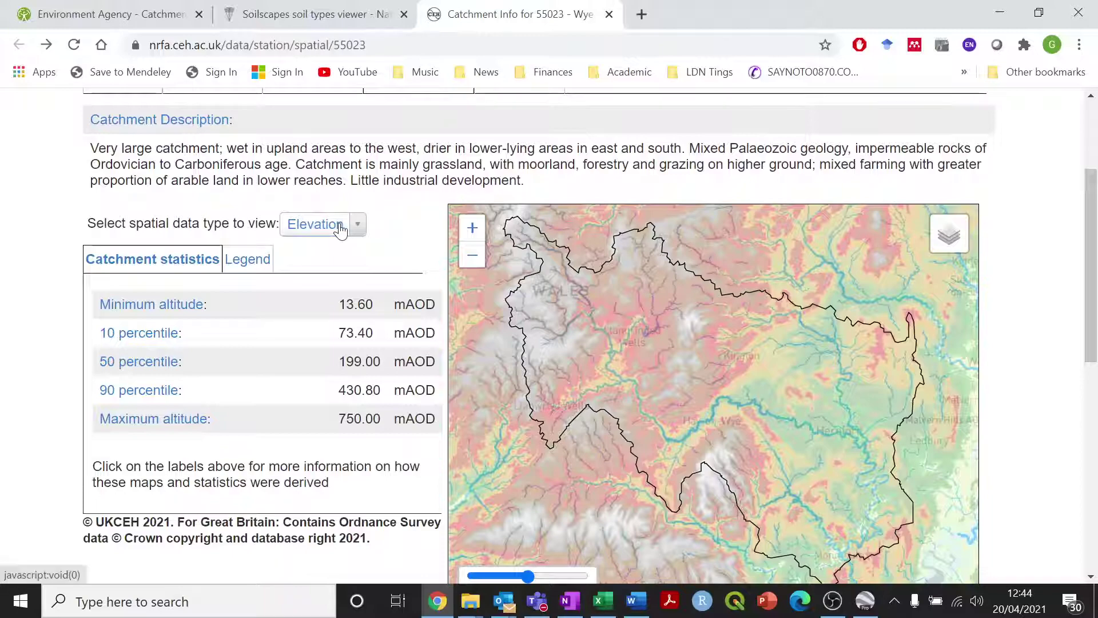
pyautogui.click(360, 223)
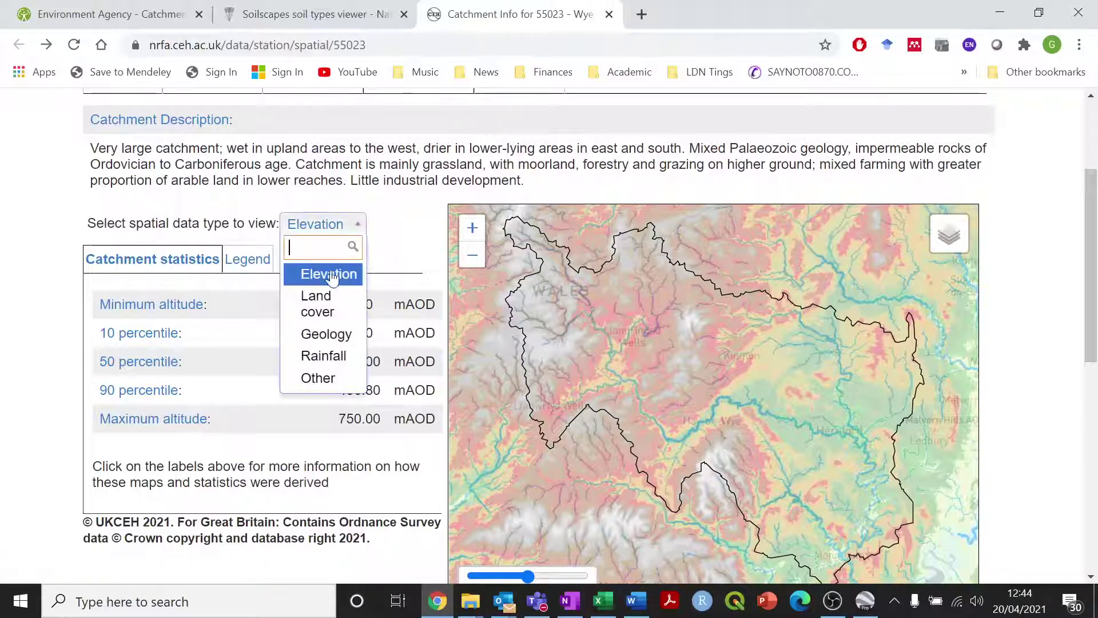
pyautogui.click(338, 355)
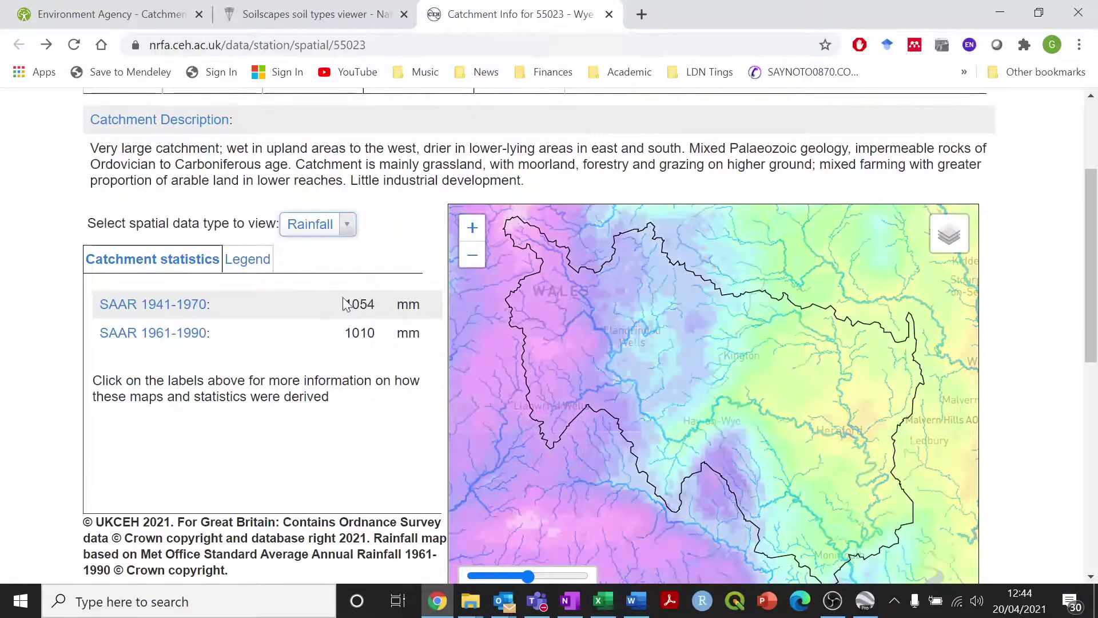
pyautogui.click(257, 265)
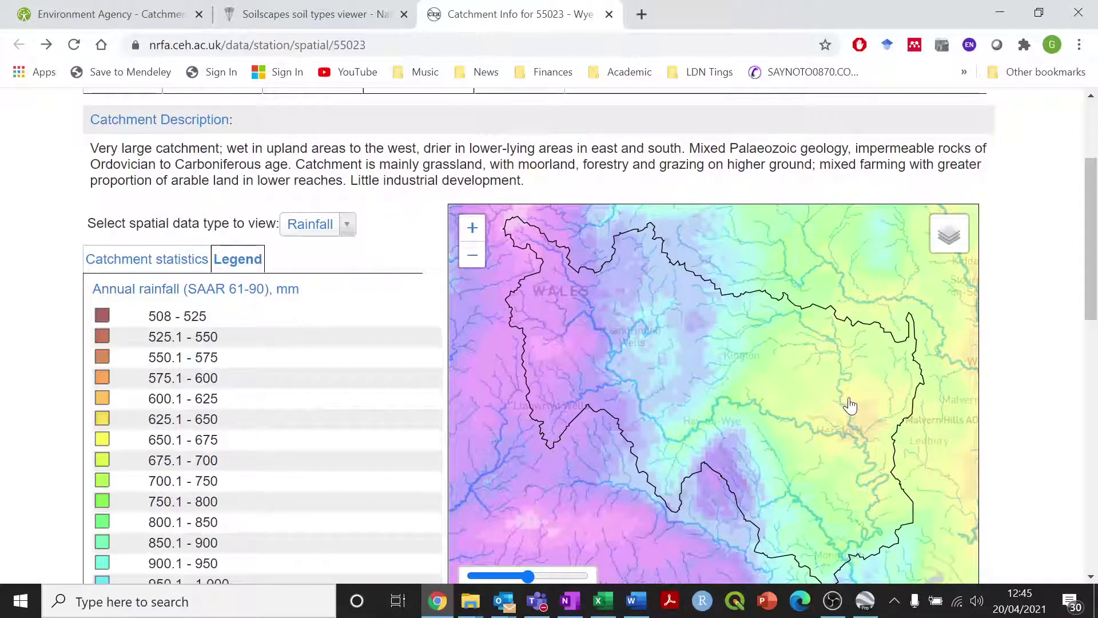
# - Examine the rainfall map around the site just south of Leominster and compare its colour with the annual rainfall legend
pyautogui.scroll(2, 851, 405)
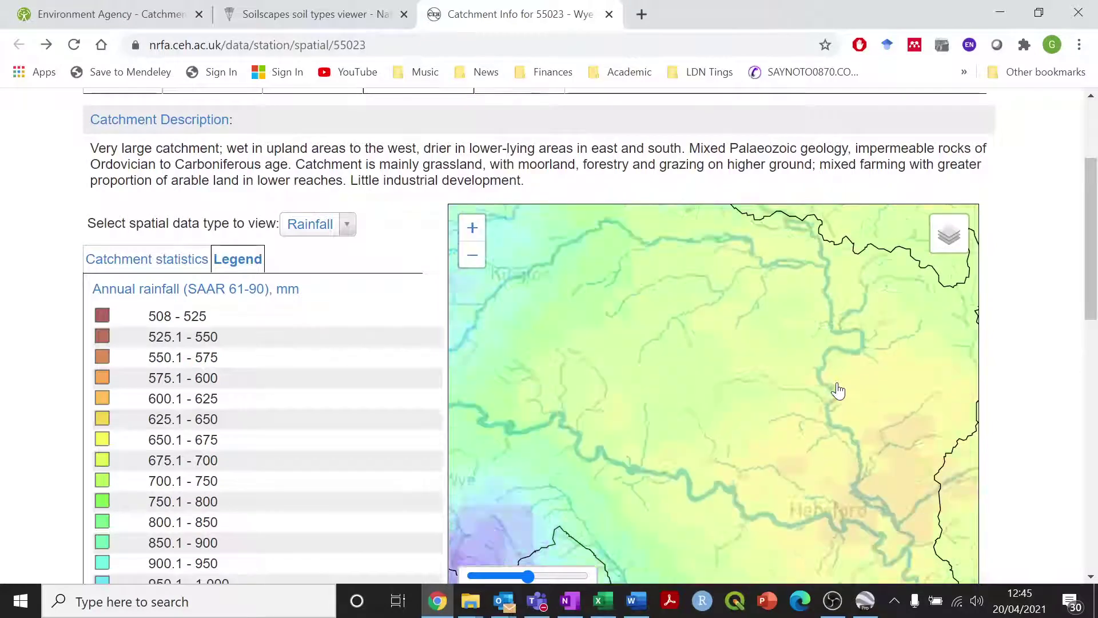
pyautogui.scroll(1, 839, 391)
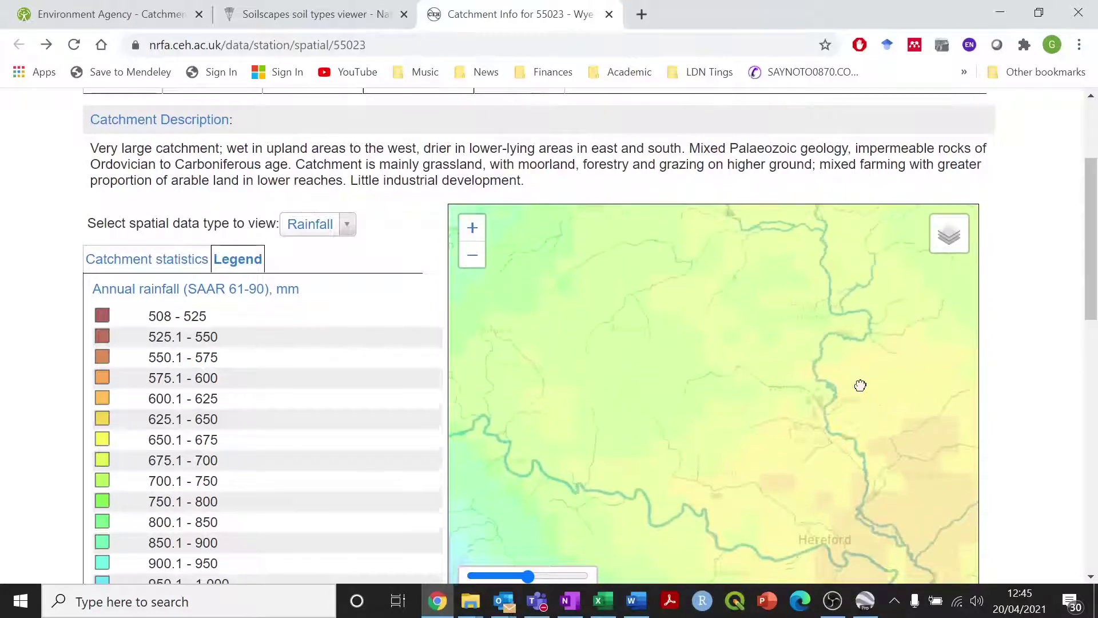
pyautogui.moveTo(829, 344); pyautogui.dragTo(819, 496)
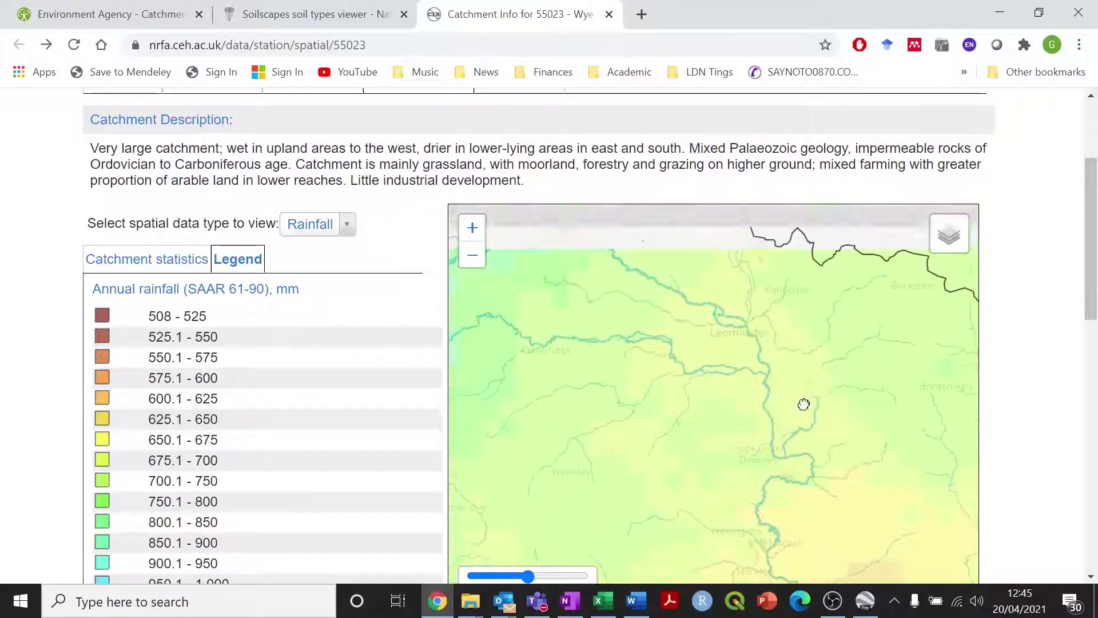
pyautogui.scroll(1, 750, 349)
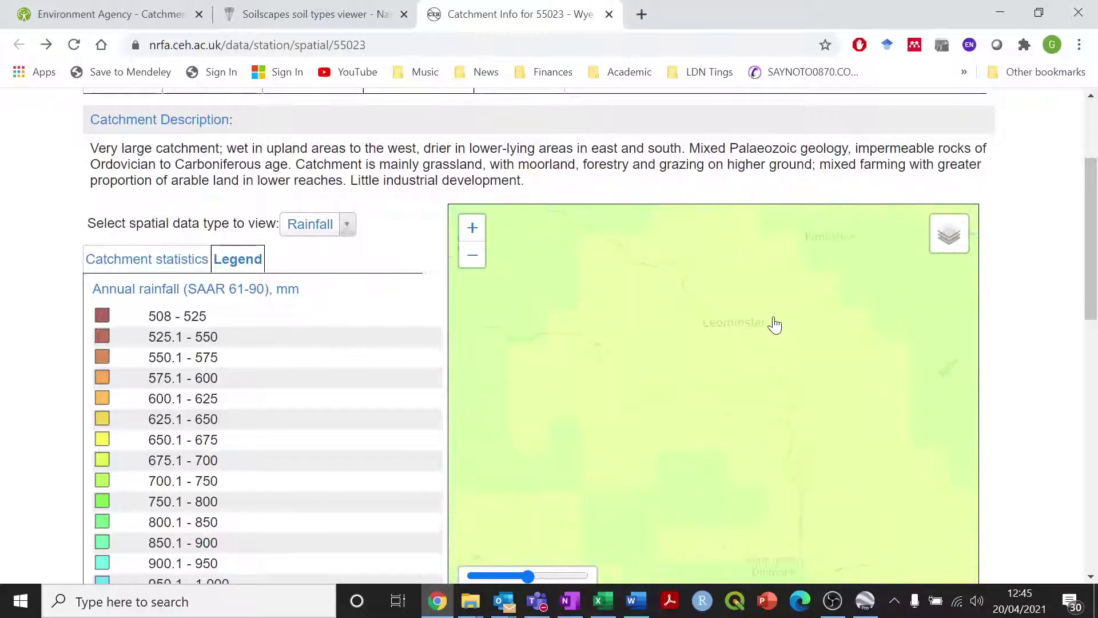
pyautogui.scroll(1, 774, 337)
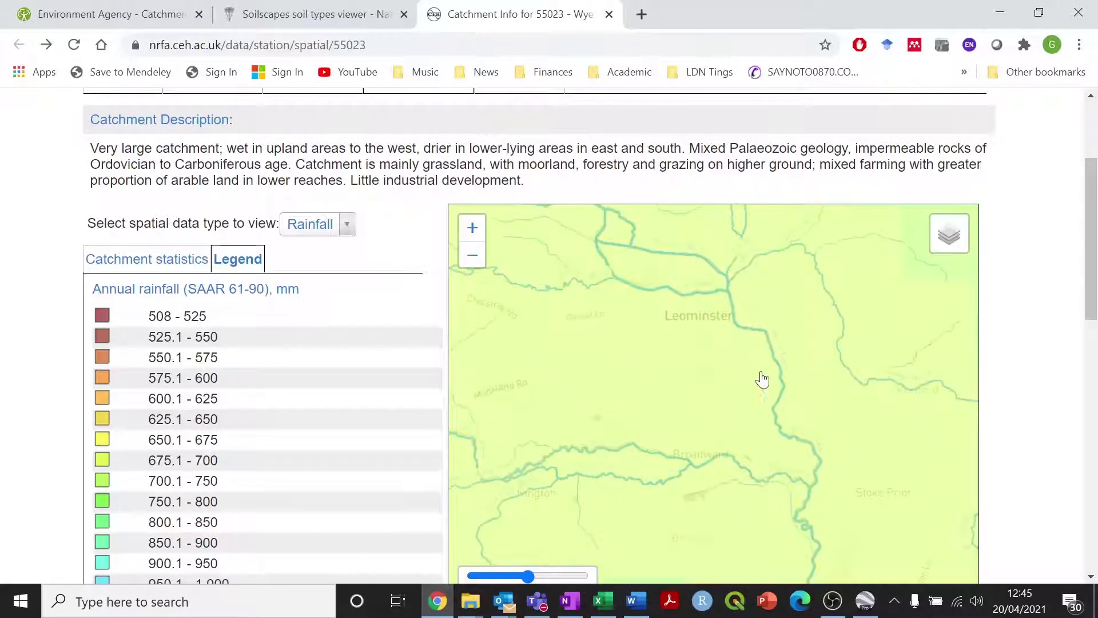
pyautogui.scroll(1, 721, 337)
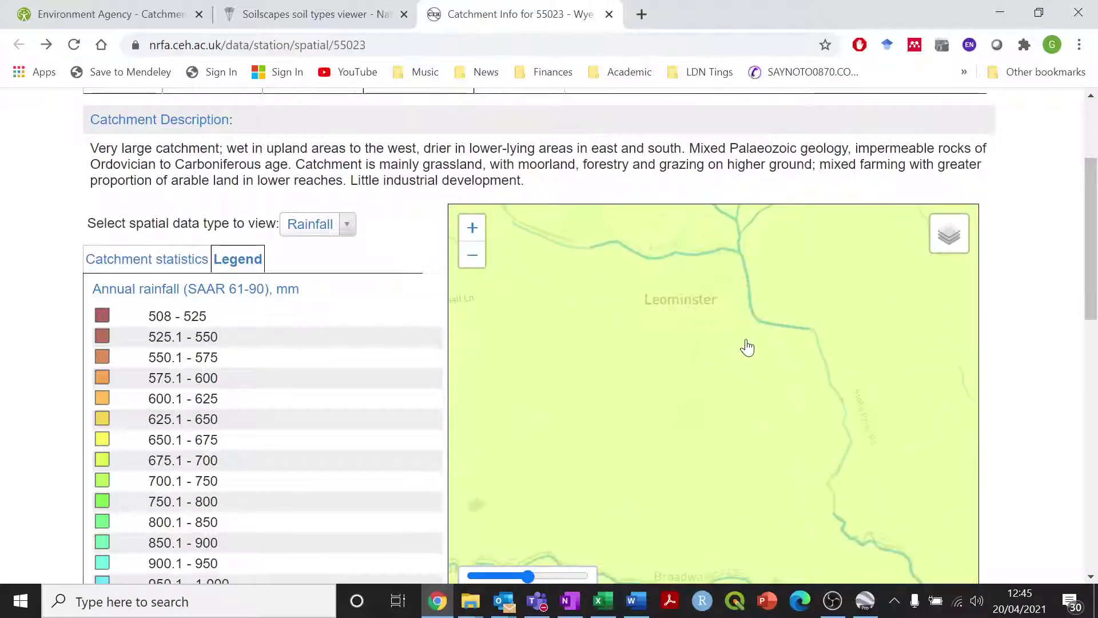
pyautogui.moveTo(748, 437); pyautogui.dragTo(743, 383)
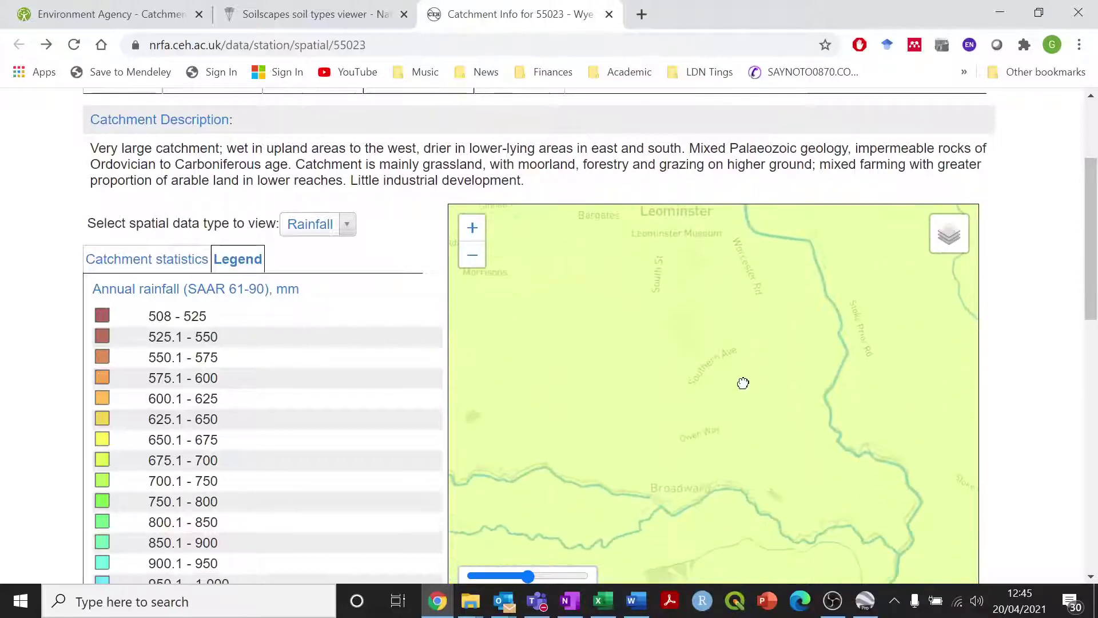
pyautogui.scroll(-1, 758, 338)
pyautogui.scroll(1, 758, 401)
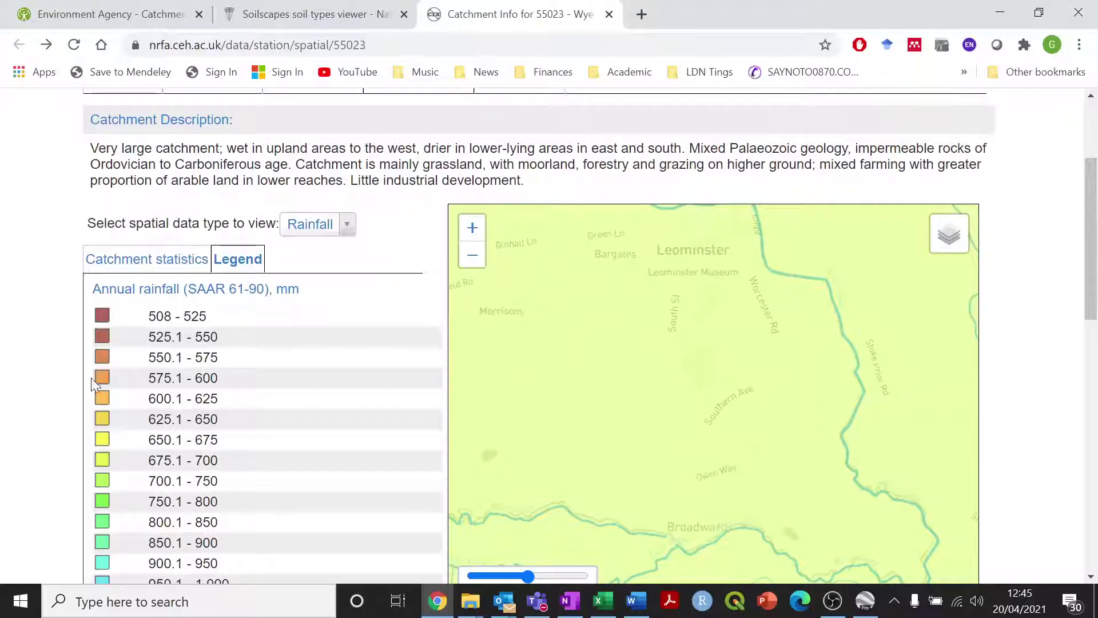
# - Return to the calculator workbook in Excel, set the Table 1 annual average rainfall to 675.1 - 700, and dismiss the meeting reminder
pyautogui.scroll(-3, 52, 395)
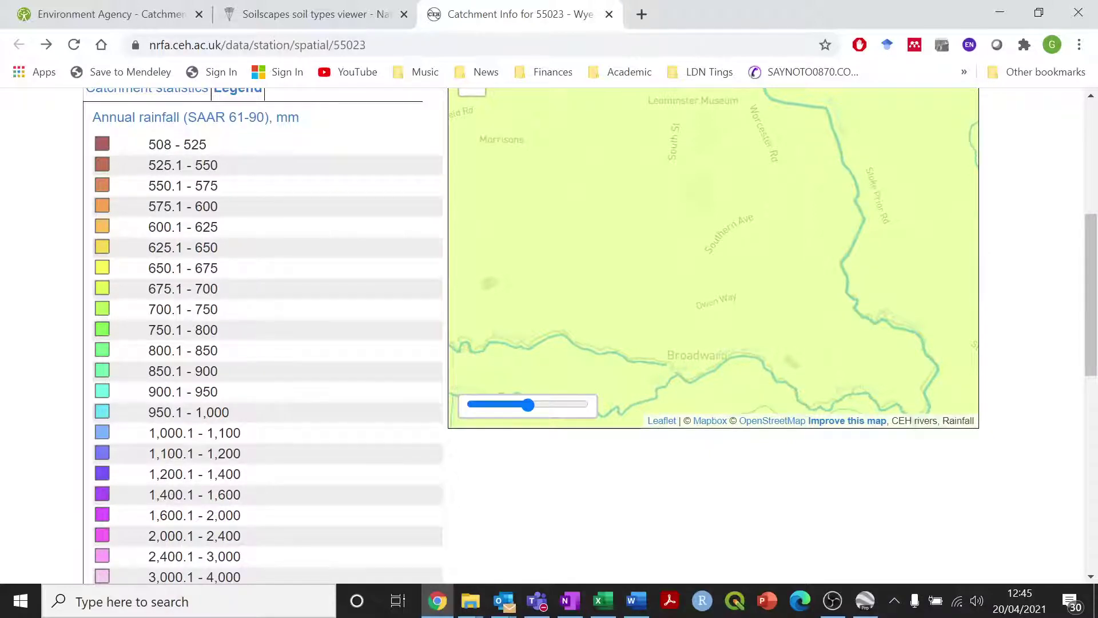
pyautogui.hotkey('alt', 'Tab')
pyautogui.scroll(2, 521, 296)
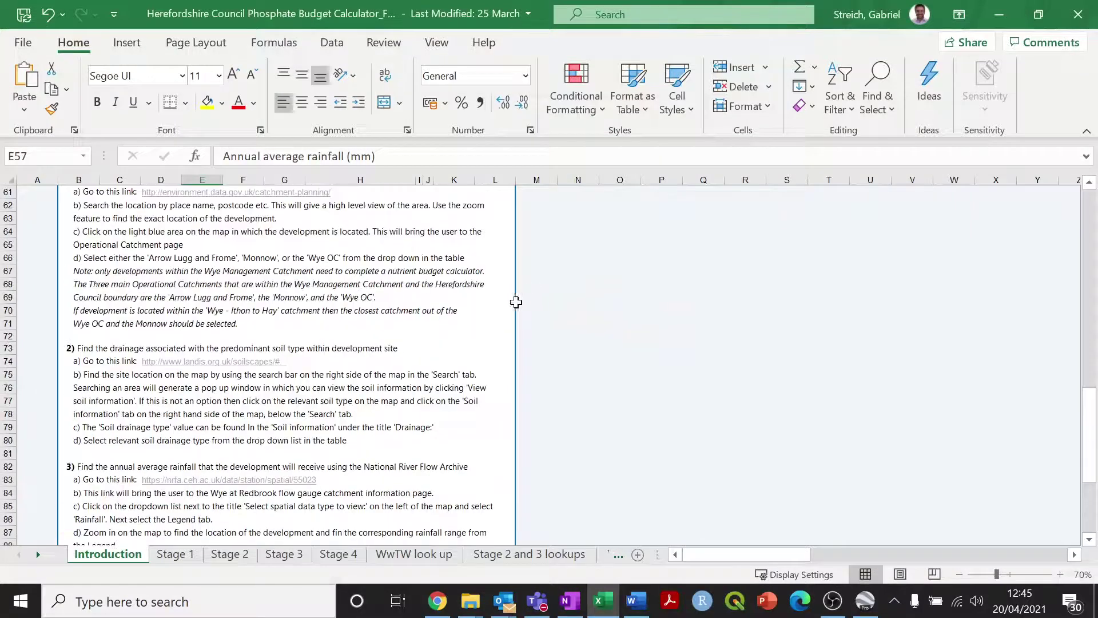
pyautogui.scroll(4, 517, 303)
pyautogui.click(358, 286)
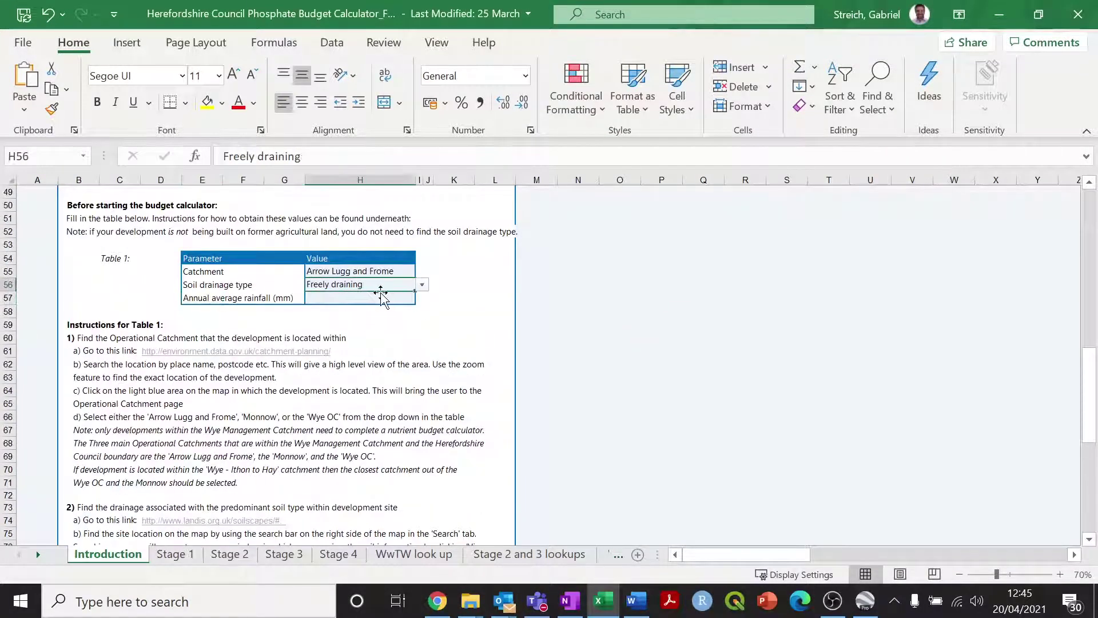
pyautogui.click(380, 298)
pyautogui.click(422, 298)
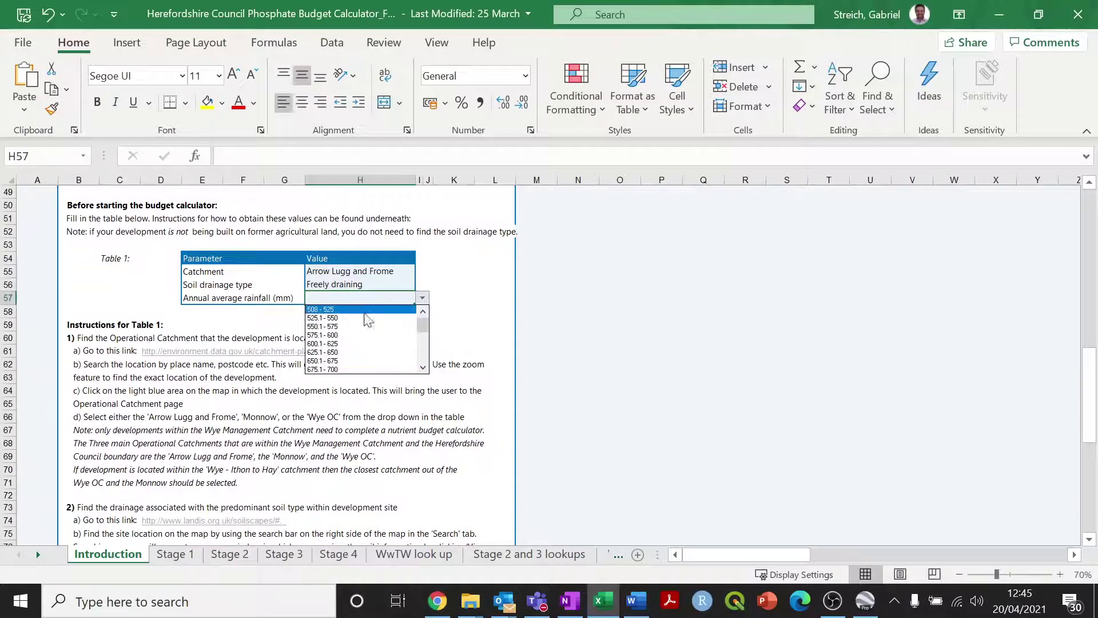
pyautogui.click(334, 368)
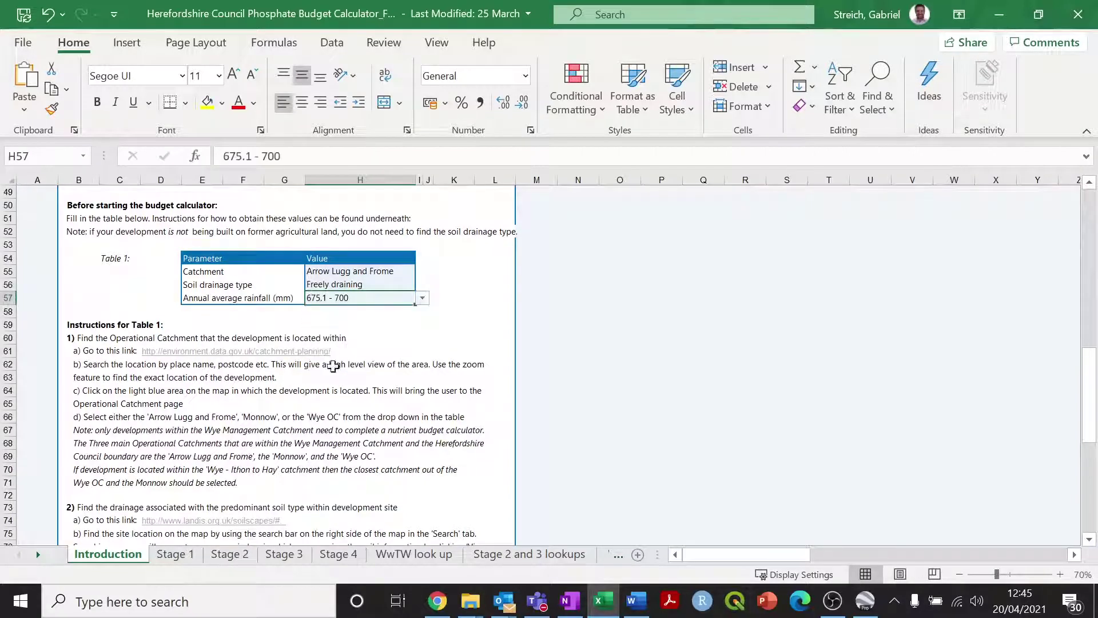
pyautogui.click(419, 324)
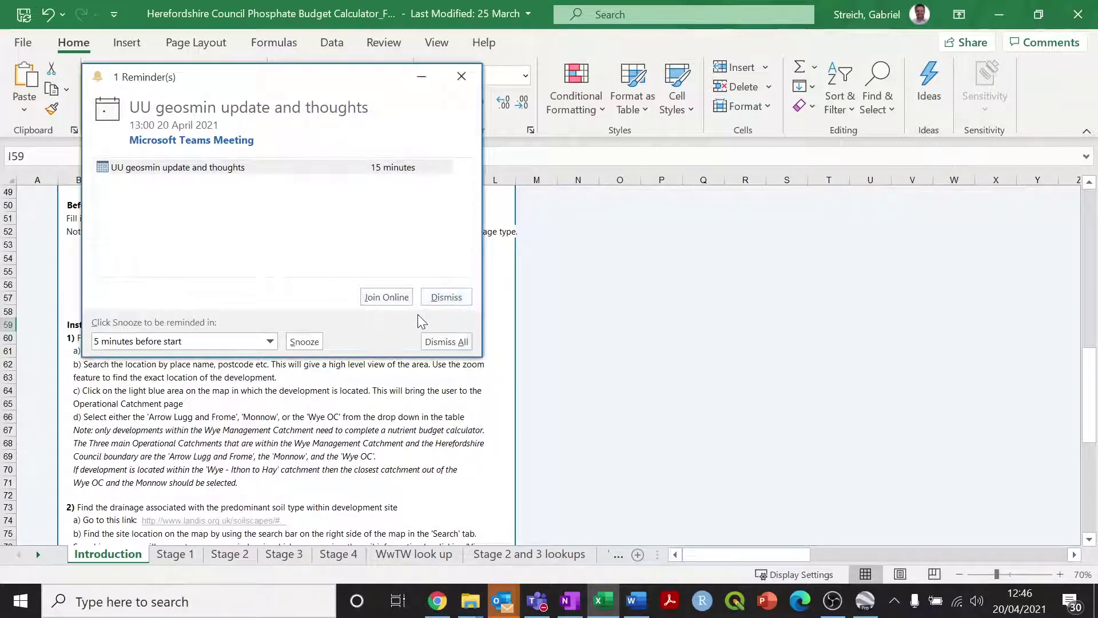
pyautogui.click(455, 299)
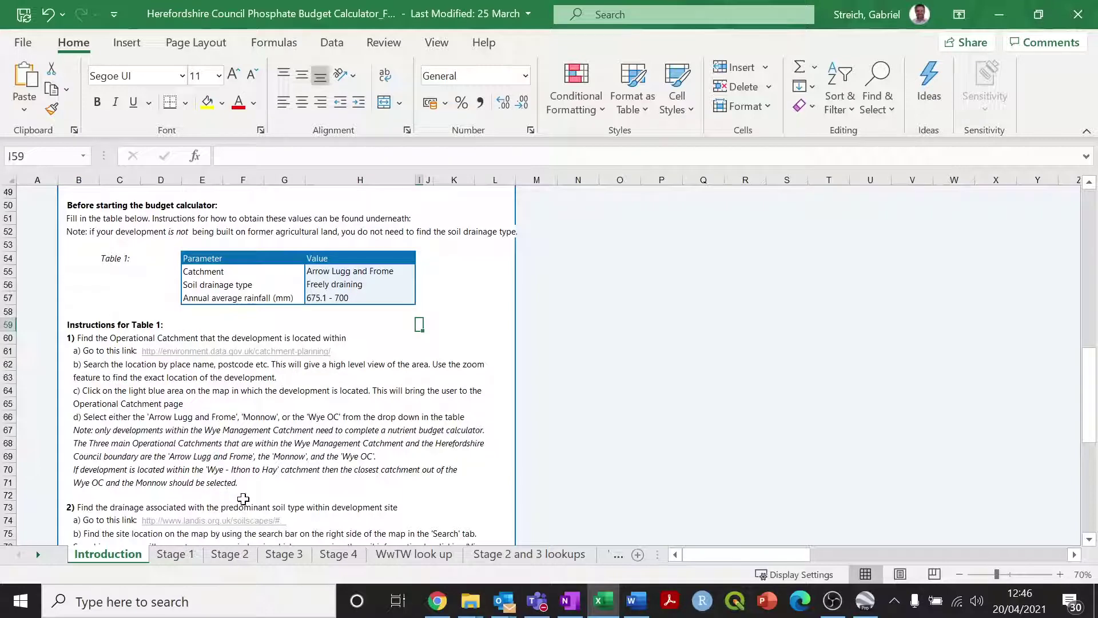
# - Open the Stage 1 sheet and examine its instructions and the occupancy rate and water use inputs in Table 1.1
pyautogui.click(180, 560)
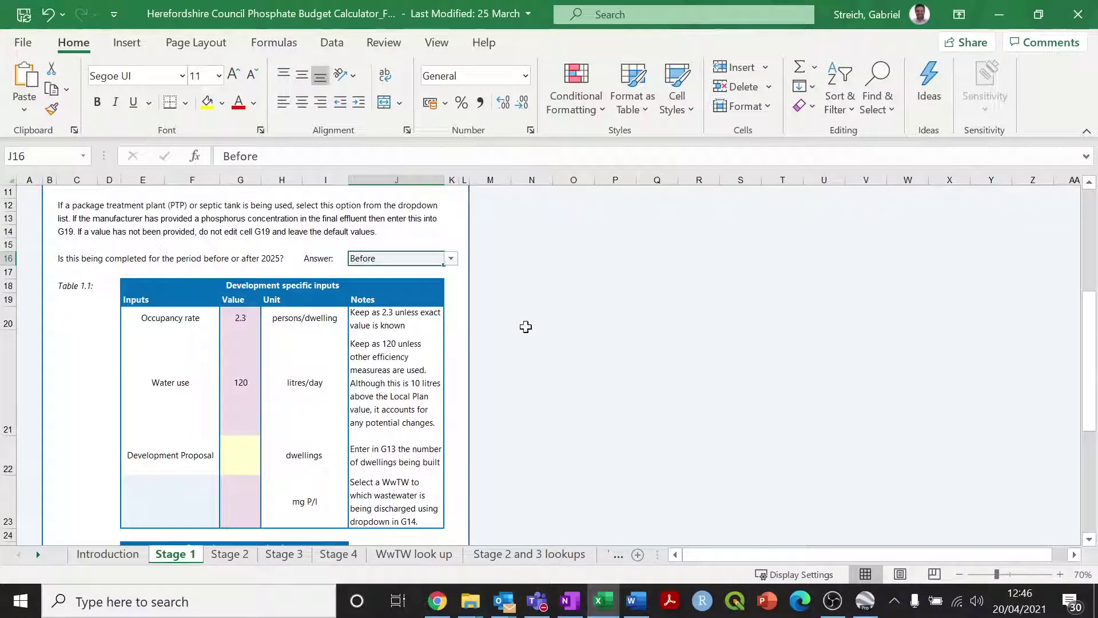
pyautogui.scroll(-1, 526, 326)
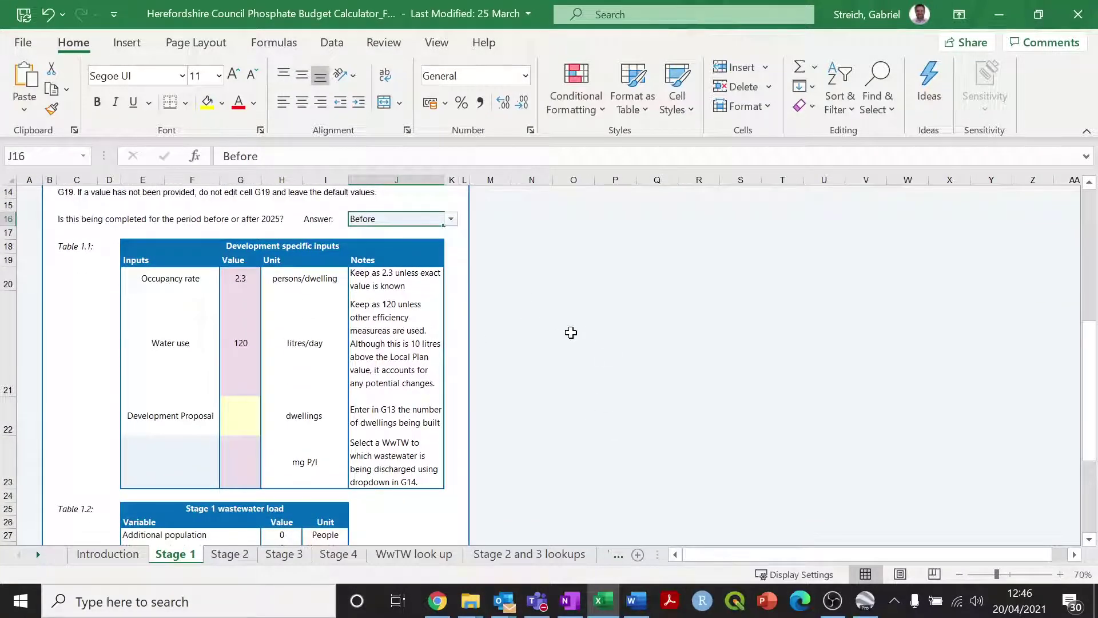
pyautogui.scroll(2, 243, 345)
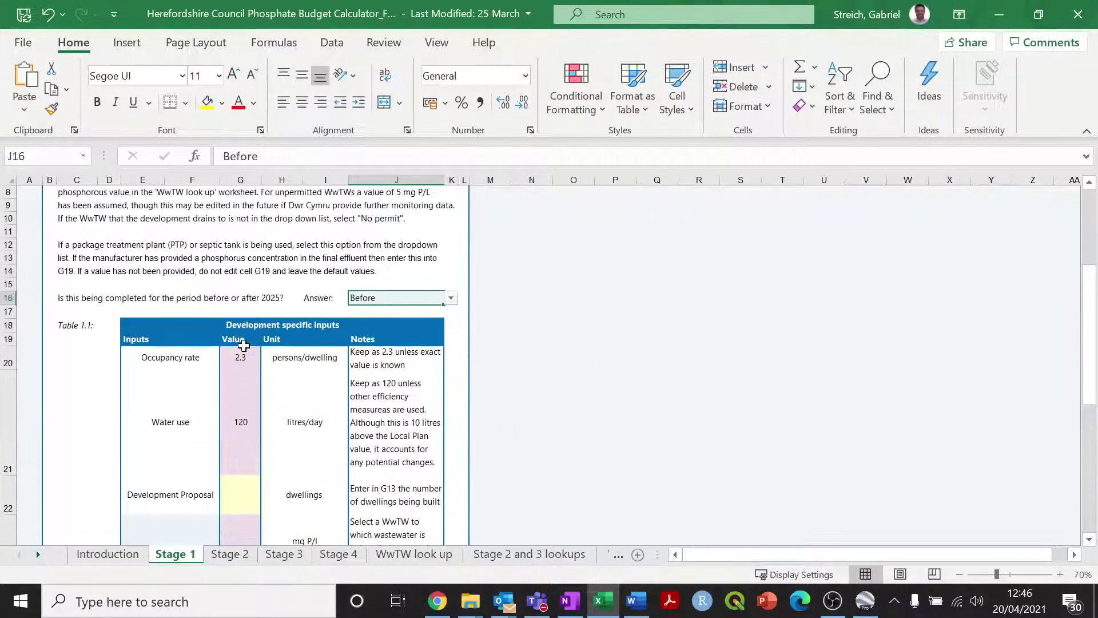
pyautogui.scroll(2, 243, 345)
pyautogui.scroll(-3, 243, 345)
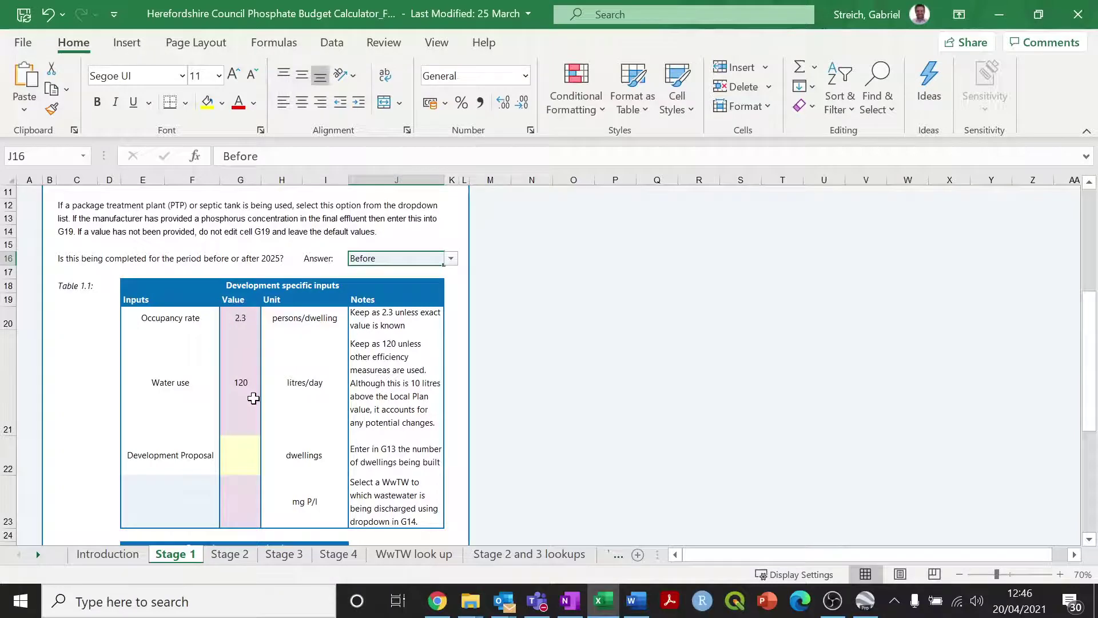
pyautogui.scroll(2, 253, 399)
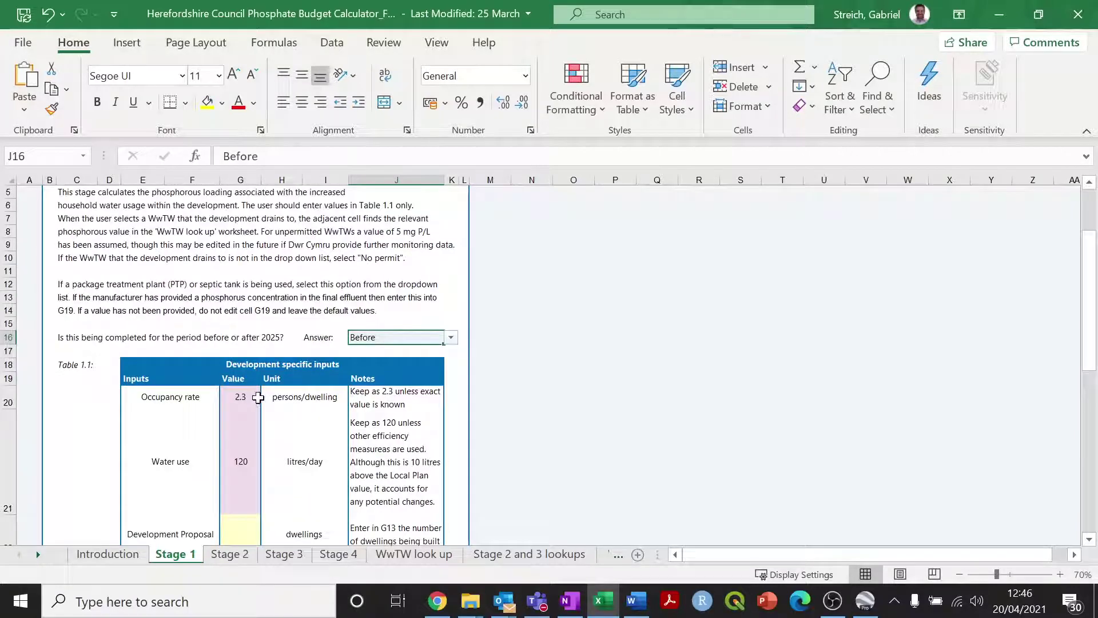
pyautogui.scroll(-2, 258, 397)
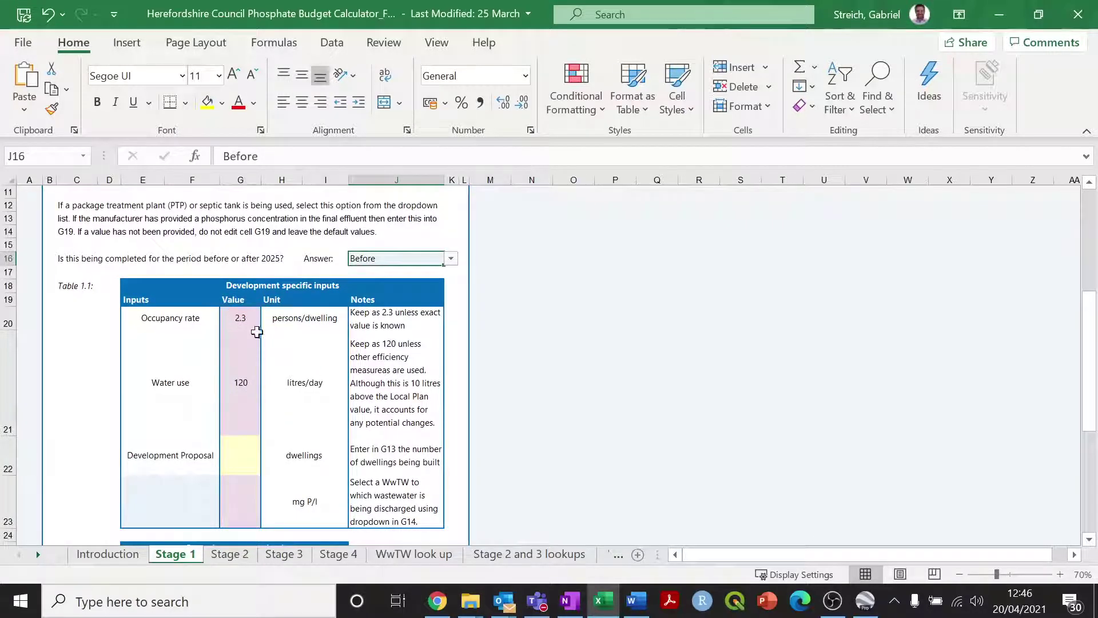
pyautogui.click(239, 318)
pyautogui.click(234, 393)
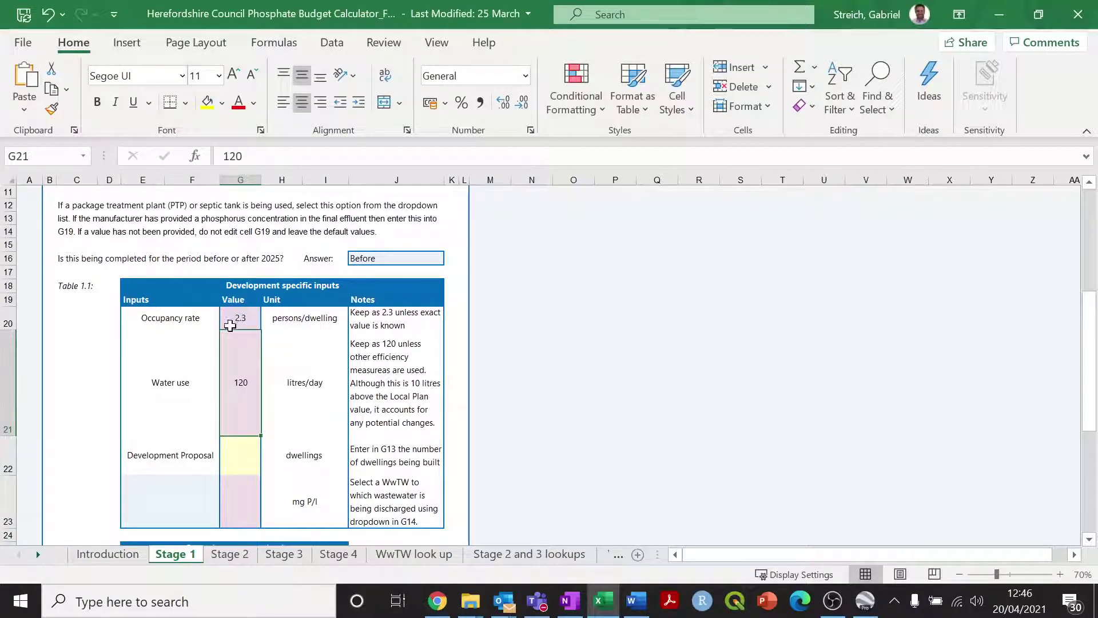
# - Check the number of dwellings in the Word site details document and enter 50 as the Development Proposal value in Table 1.1
pyautogui.click(243, 445)
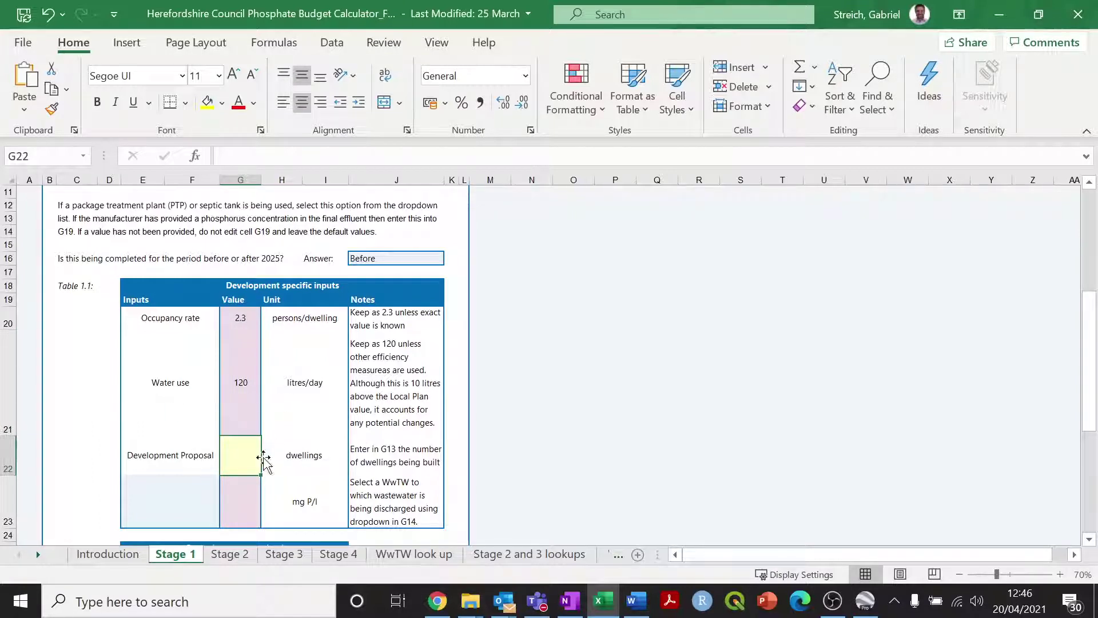
pyautogui.click(634, 600)
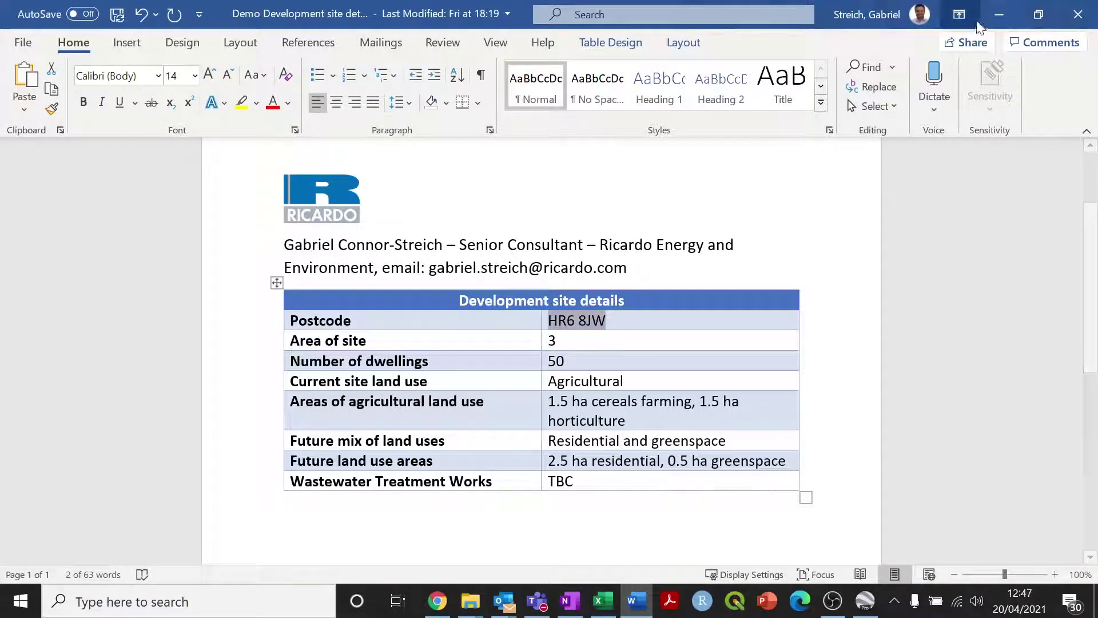
pyautogui.click(1007, 22)
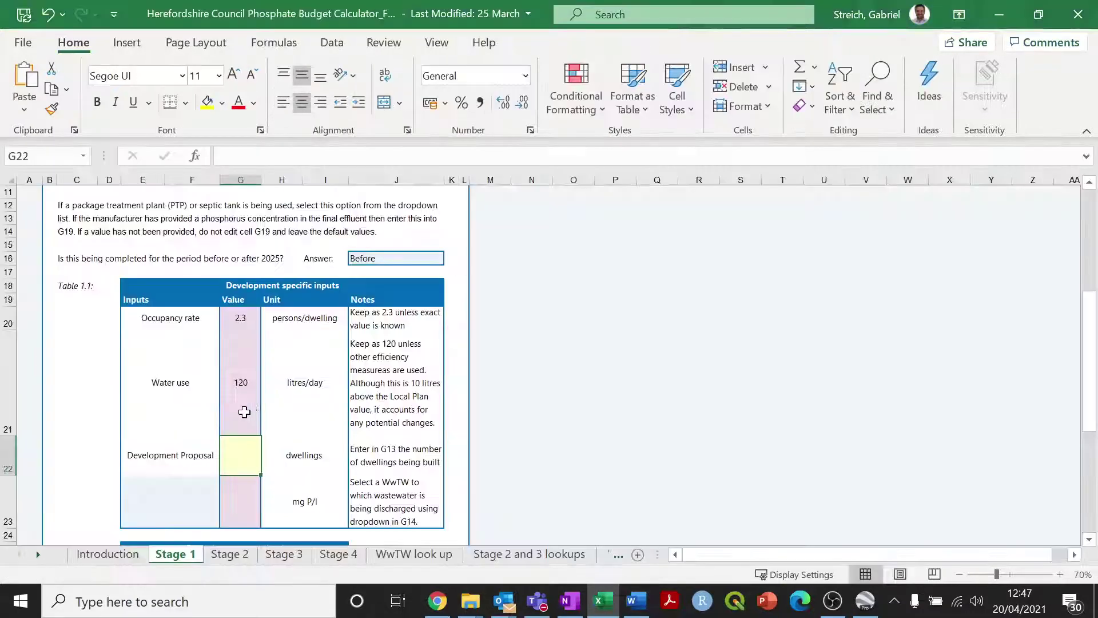
pyautogui.write('5')
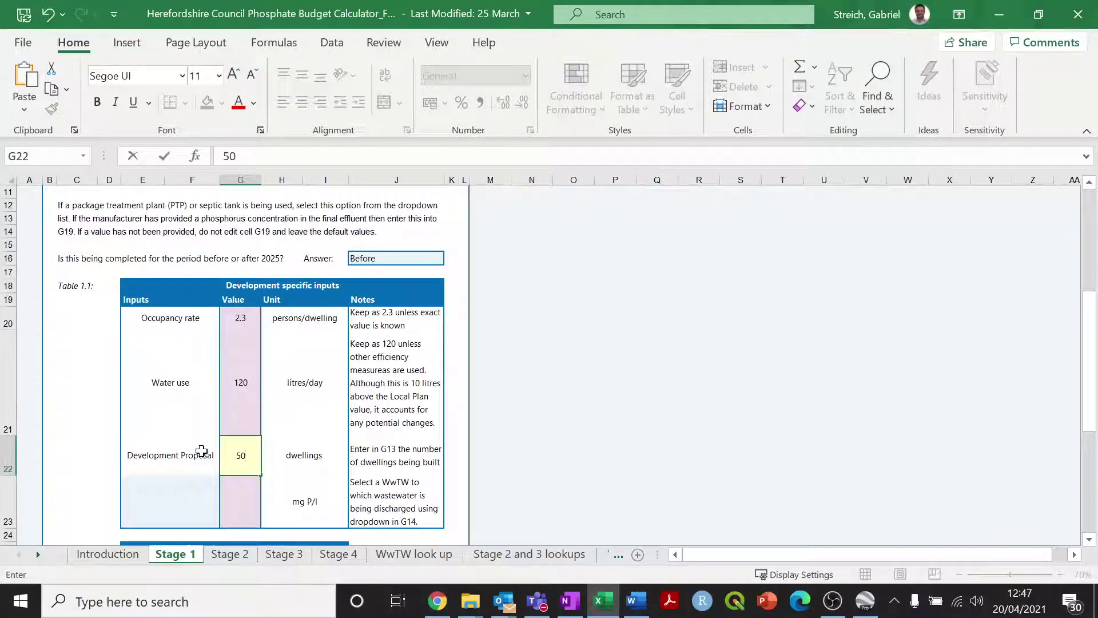
pyautogui.write('0')
# - Select Leominster Worcester Road as the wastewater treatment works in Table 1.1
pyautogui.click(161, 504)
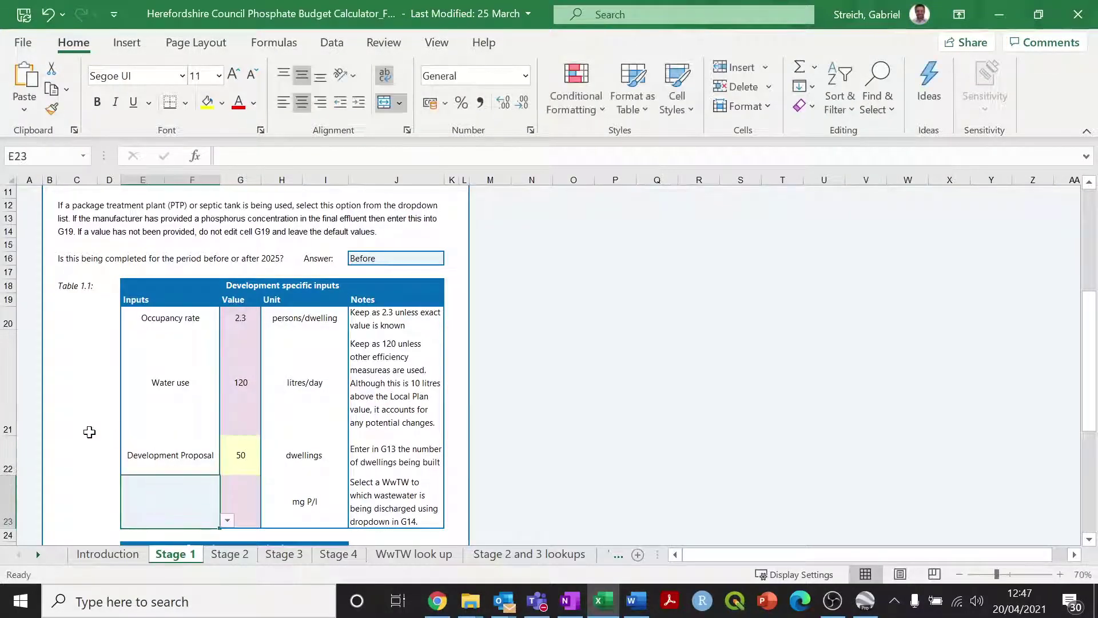
pyautogui.scroll(-2, 89, 433)
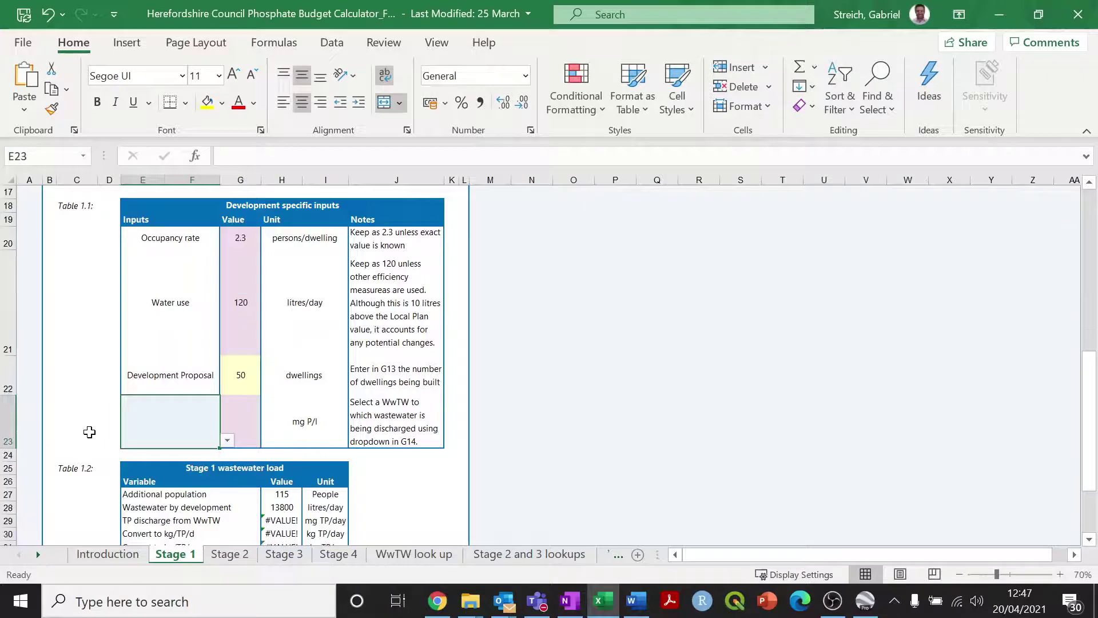
pyautogui.click(227, 440)
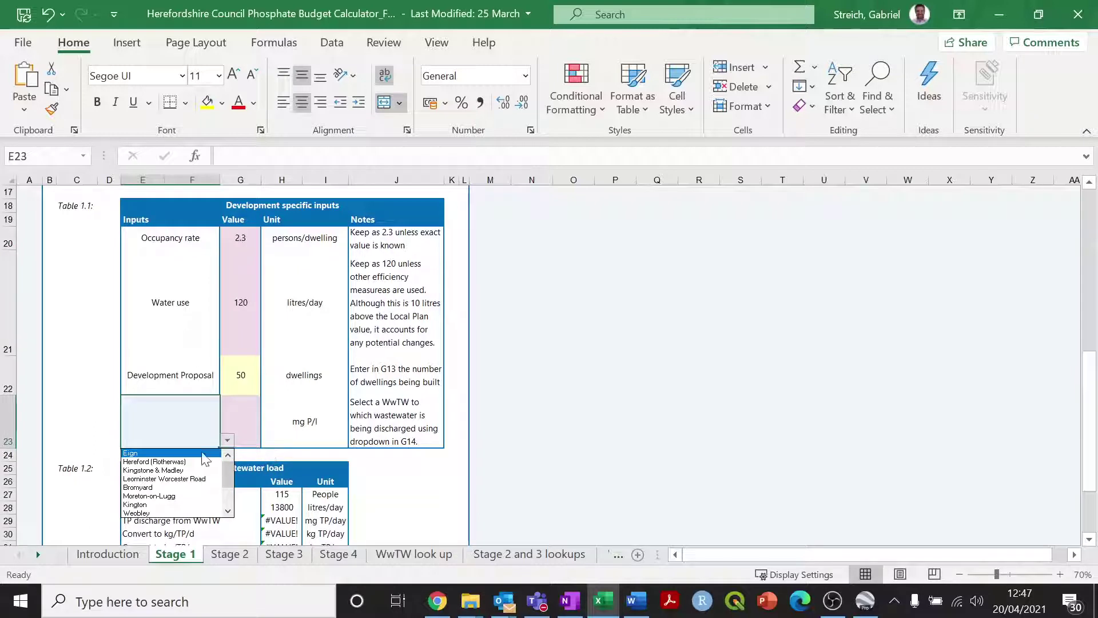
pyautogui.click(180, 479)
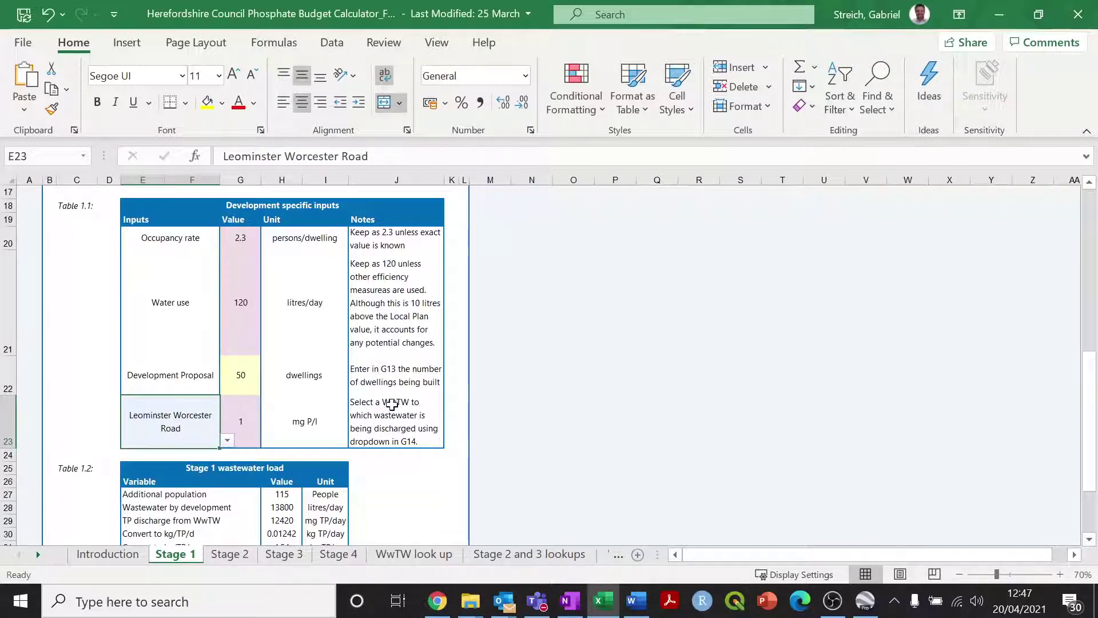
# - Inspect the treatment works' phosphorus concentration cell and set the answer for the period before or after 2025 to After
pyautogui.scroll(2, 395, 424)
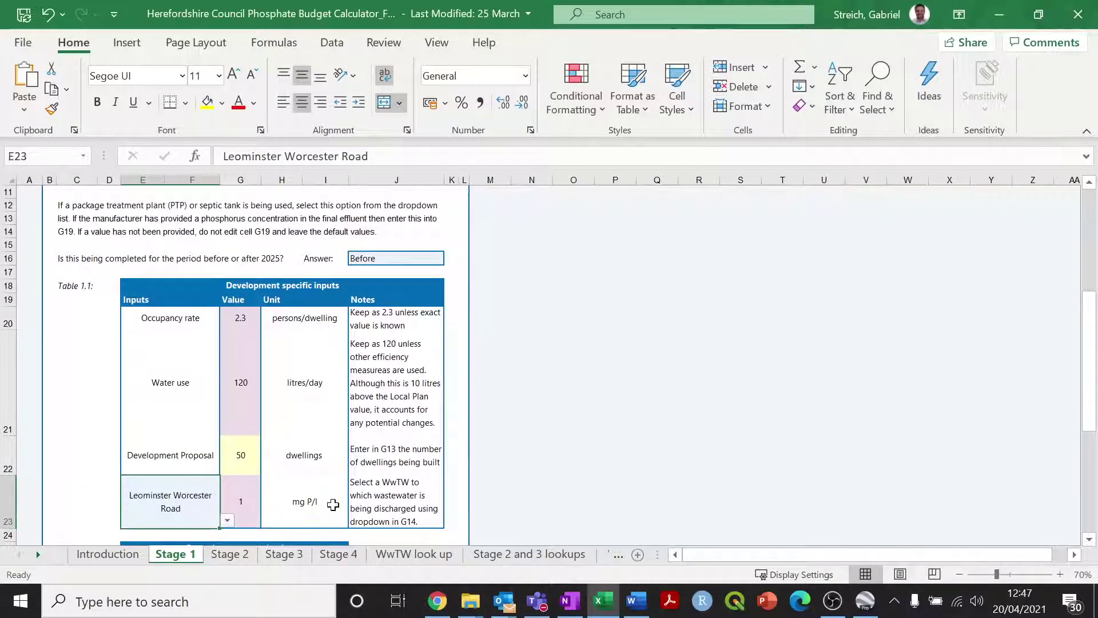
pyautogui.click(245, 496)
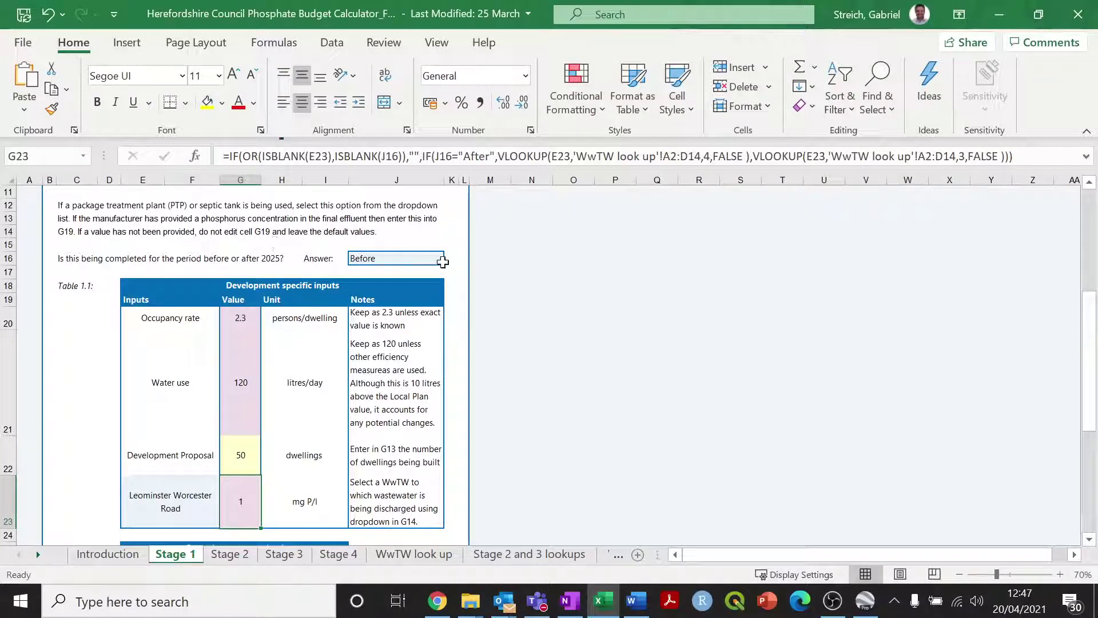
pyautogui.click(414, 263)
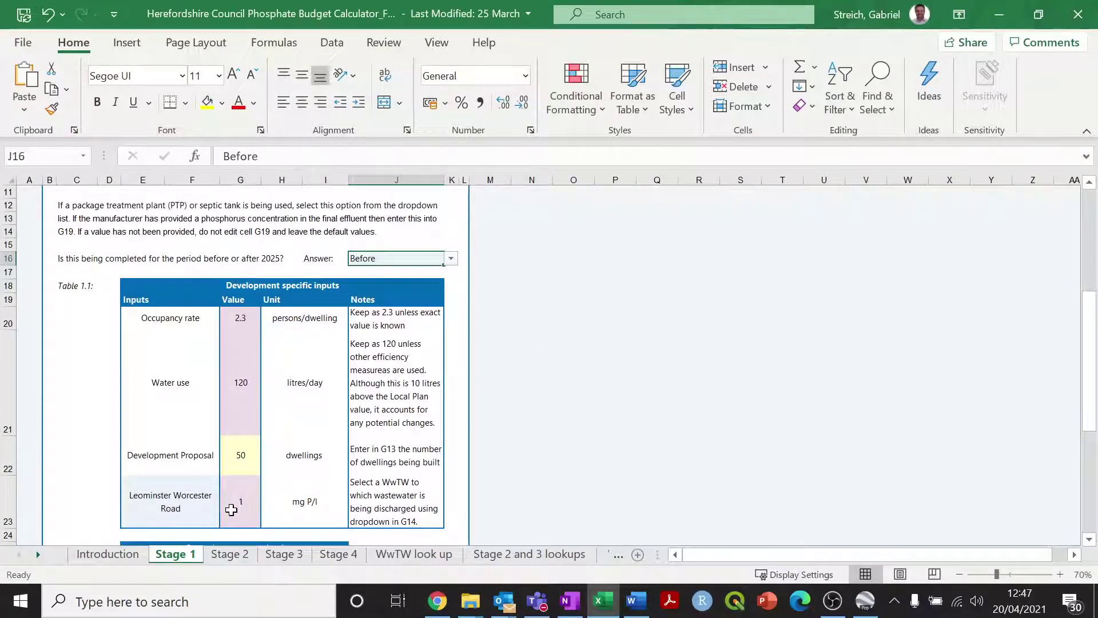
pyautogui.click(451, 259)
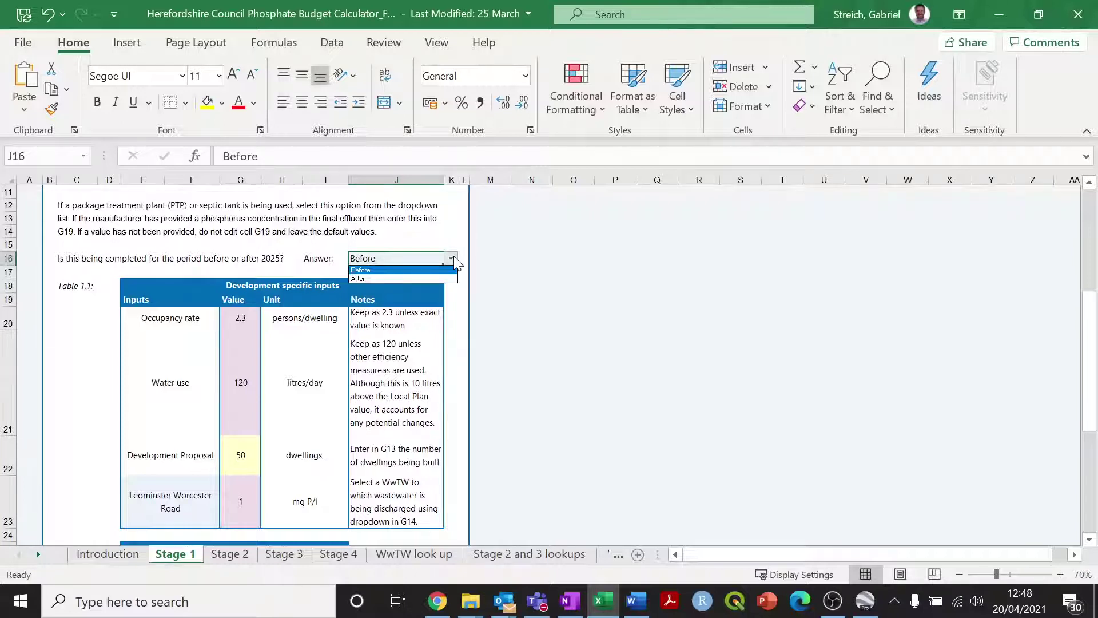
pyautogui.click(364, 278)
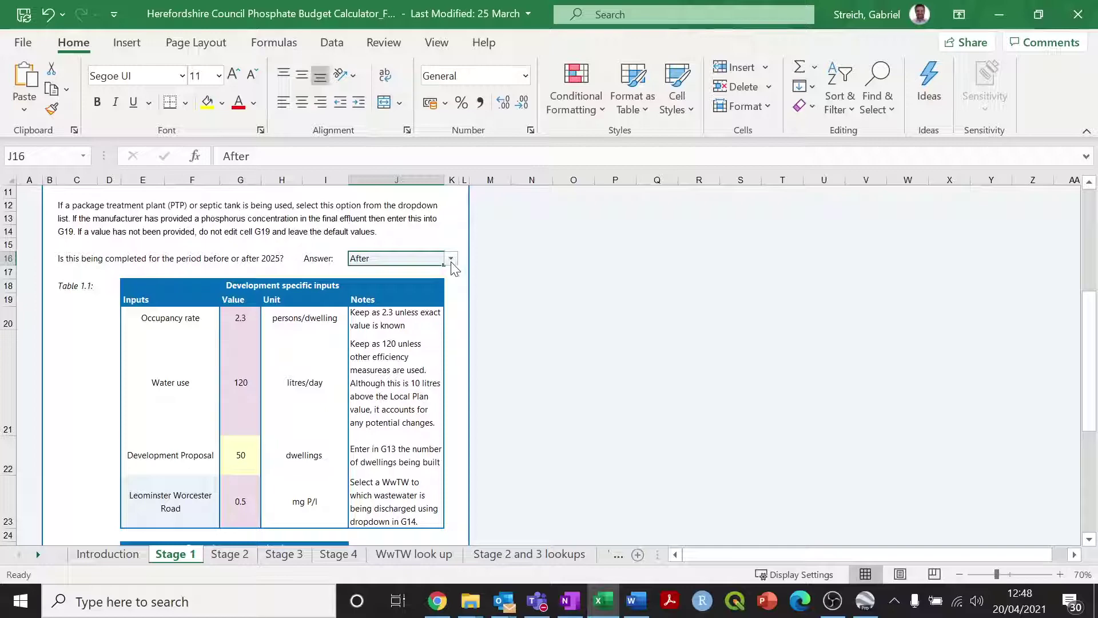
# - Review the Table 1.1 development inputs against the Stage 1 wastewater load calculation in Table 1.2
pyautogui.scroll(1, 449, 326)
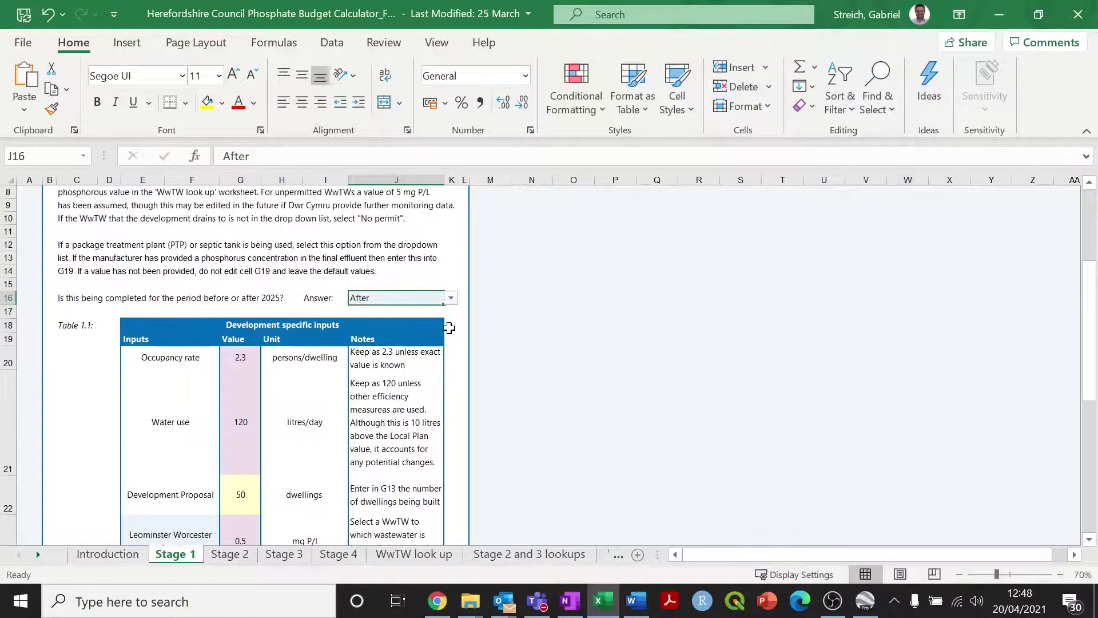
pyautogui.scroll(-2, 449, 327)
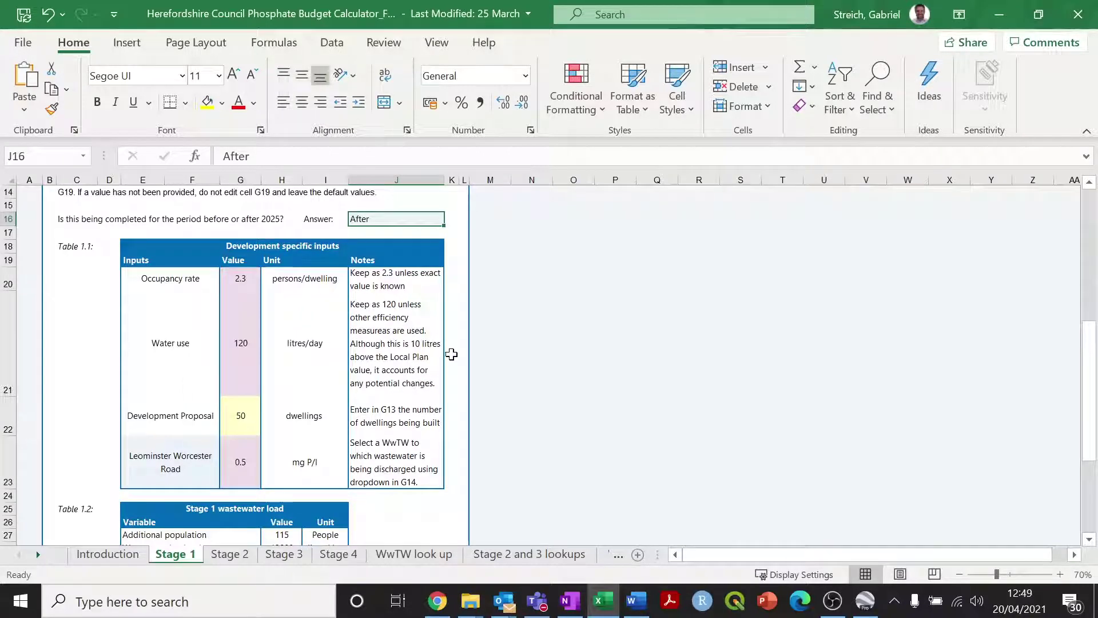
pyautogui.scroll(-2, 424, 294)
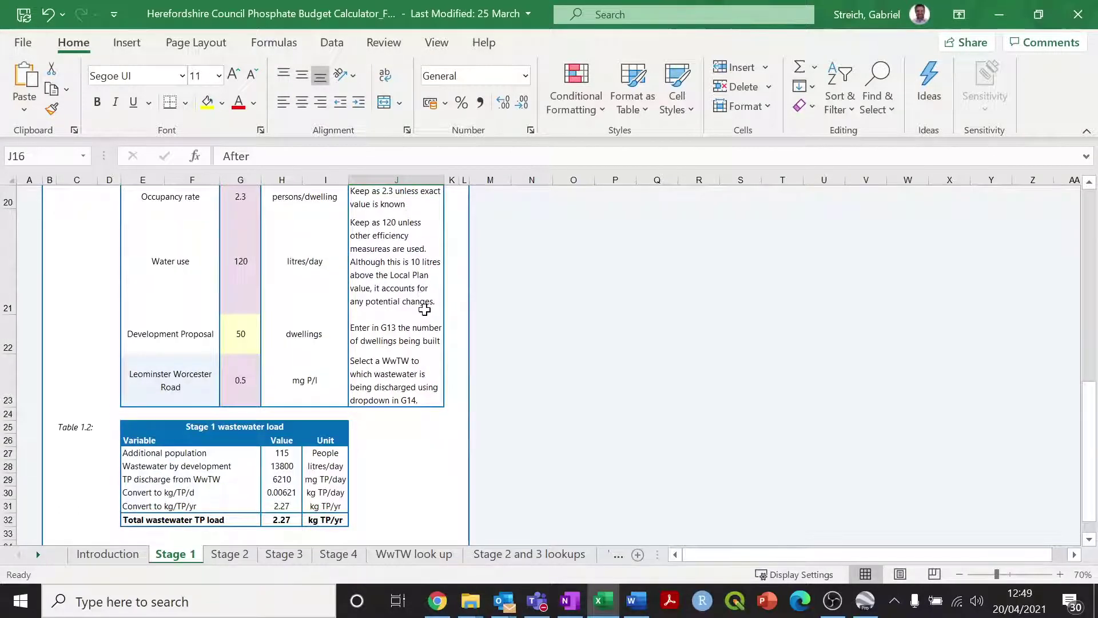
pyautogui.scroll(2, 425, 300)
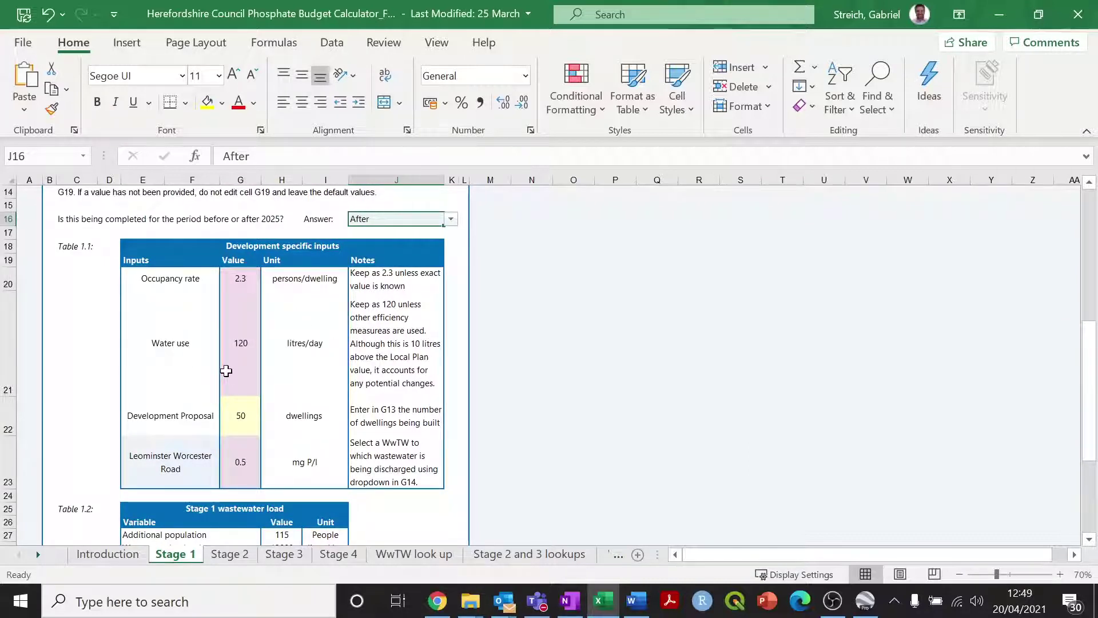
pyautogui.scroll(-1, 226, 371)
pyautogui.scroll(1, 290, 410)
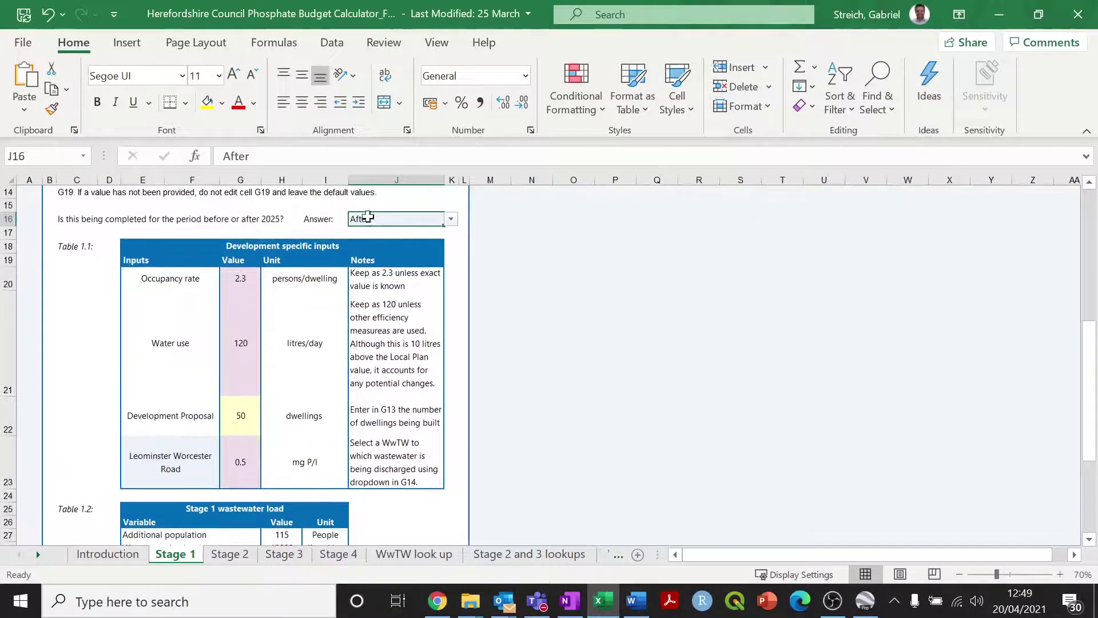
pyautogui.scroll(-1, 259, 387)
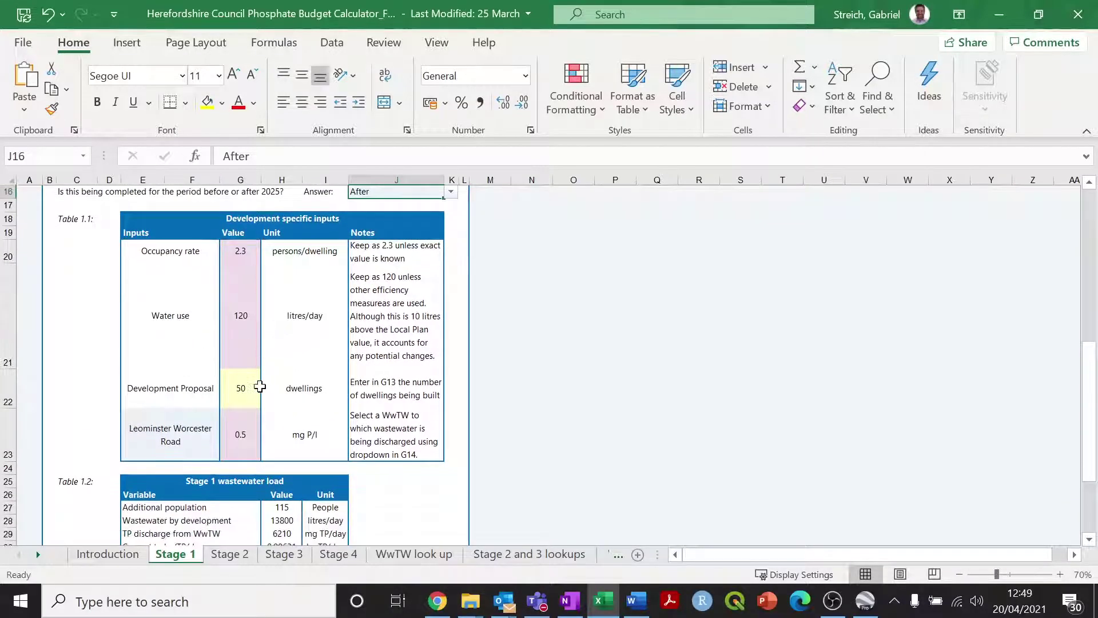
pyautogui.scroll(-2, 260, 387)
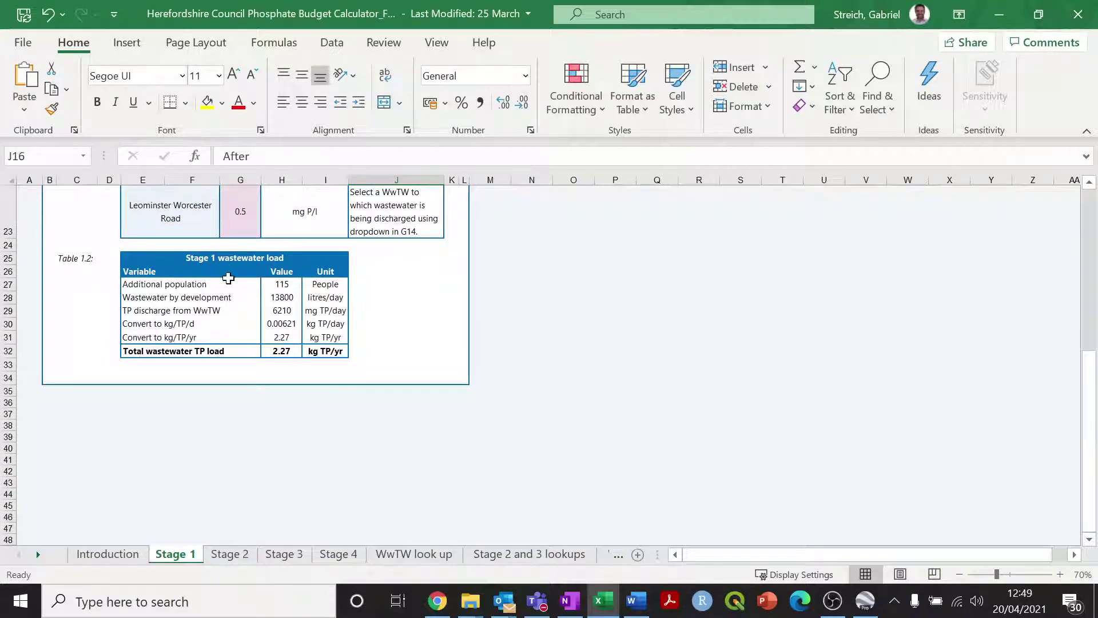
pyautogui.scroll(2, 222, 306)
pyautogui.scroll(1, 118, 265)
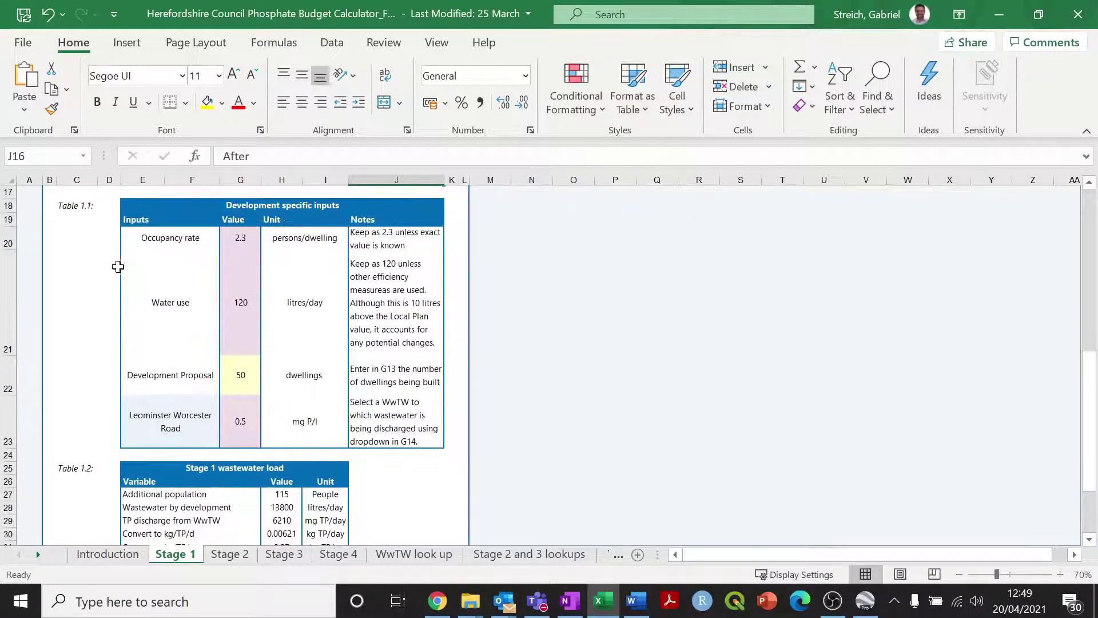
# - Check the total wastewater TP load in Table 1.2 of the Stage 1 sheet
pyautogui.scroll(-3, 197, 311)
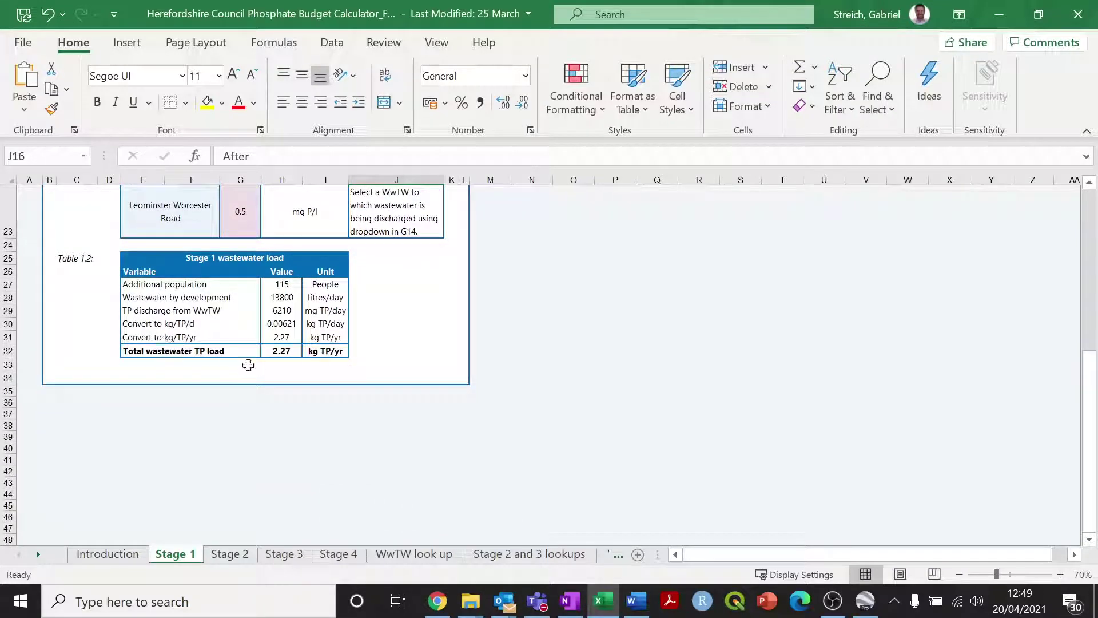
pyautogui.scroll(2, 303, 371)
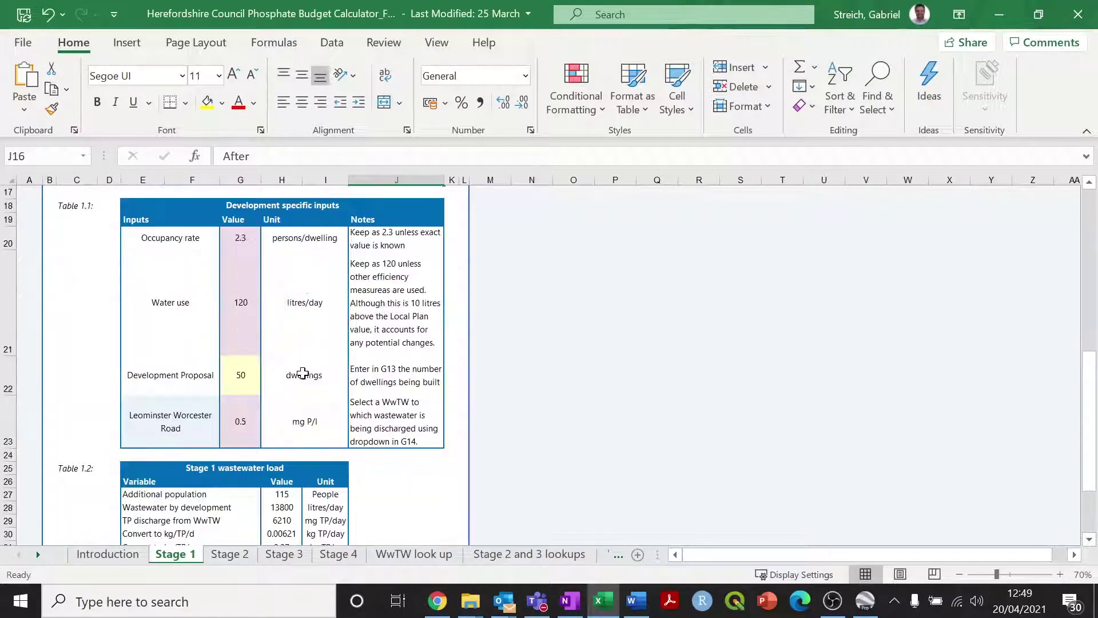
pyautogui.scroll(-1, 299, 373)
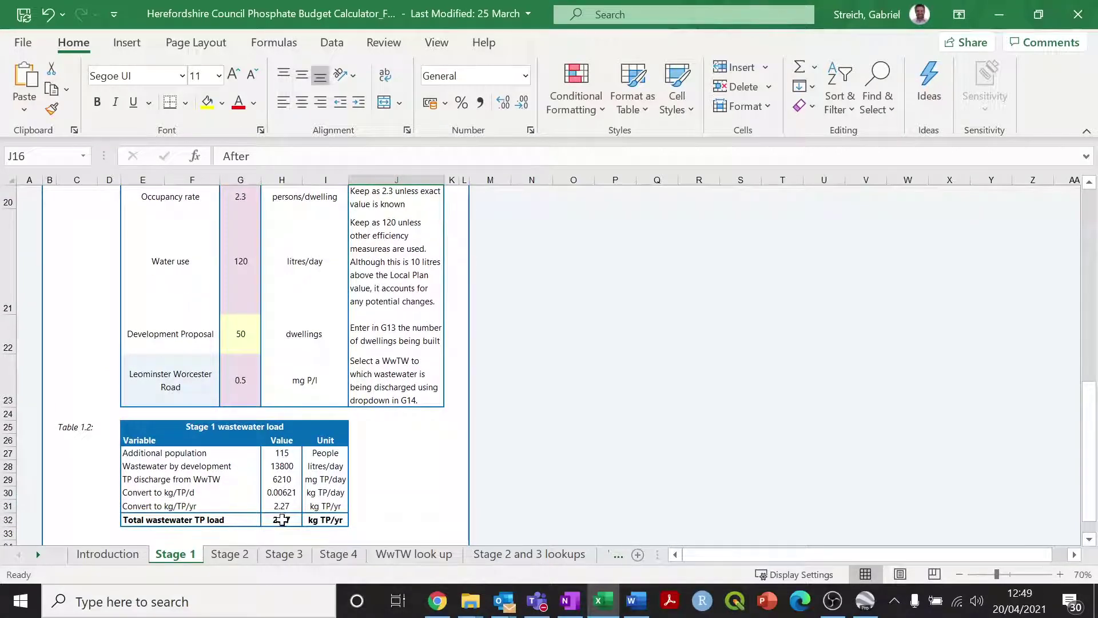
pyautogui.scroll(-1, 345, 407)
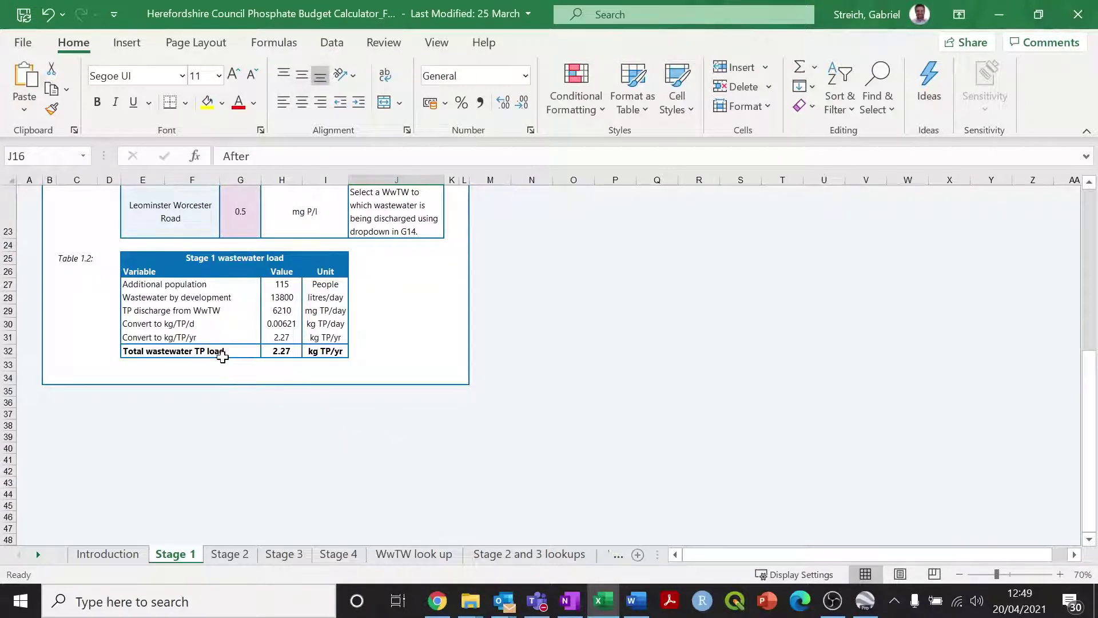
# - Go to the first land use type cell in Stage 2's Table 2.1 and check the agricultural land use areas in the Word site details document
pyautogui.click(232, 554)
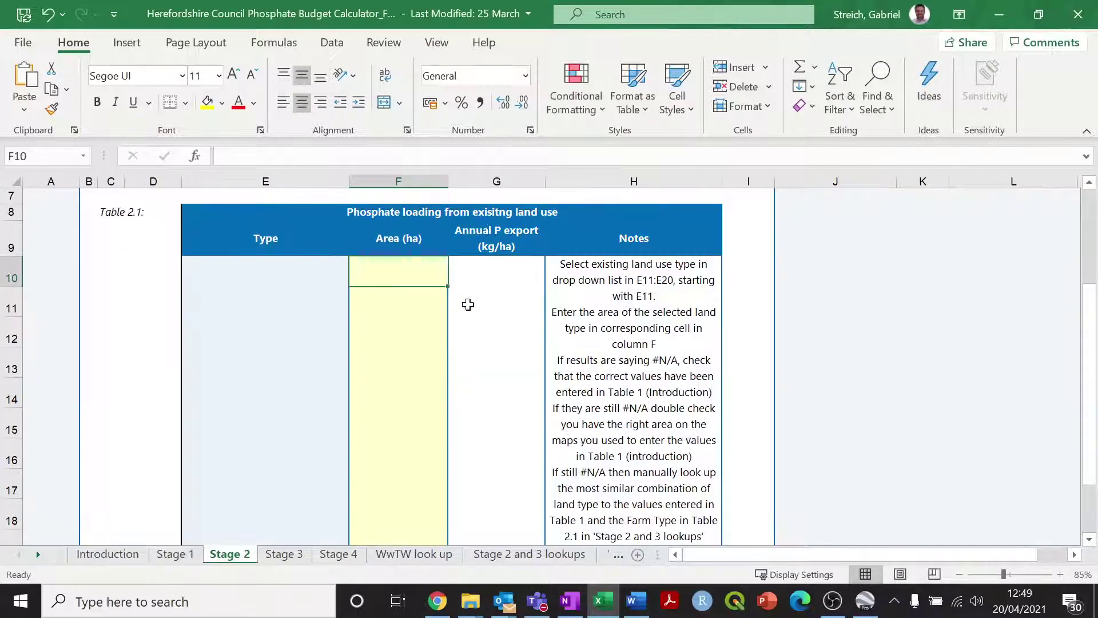
pyautogui.click(300, 277)
pyautogui.scroll(2, 319, 294)
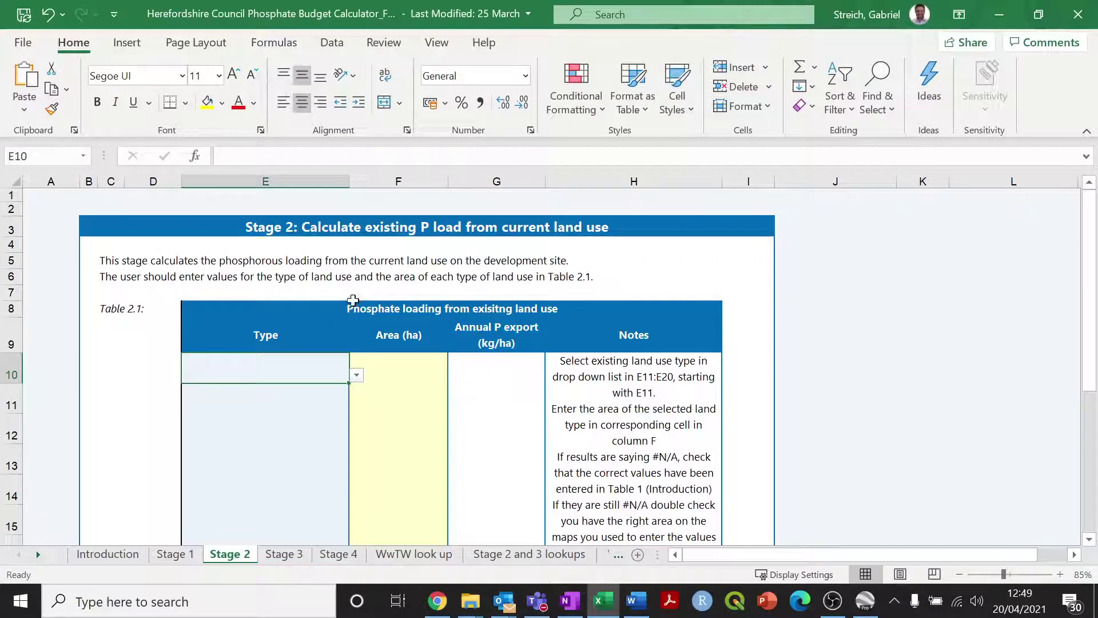
pyautogui.hotkey('alt', 'Tab')
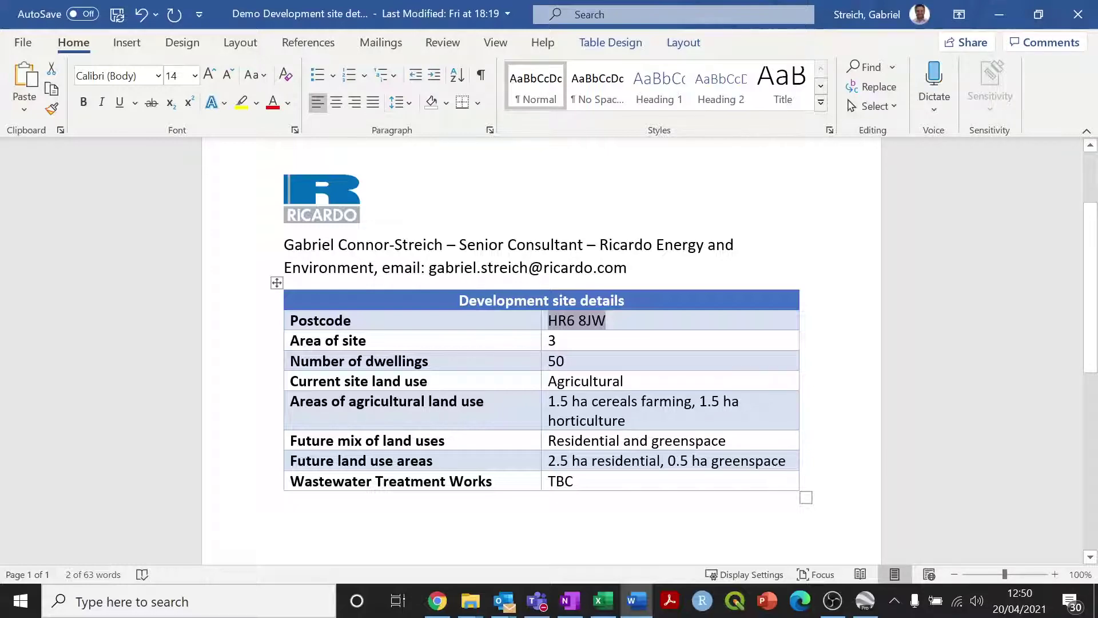
pyautogui.hotkey('alt', 'Tab')
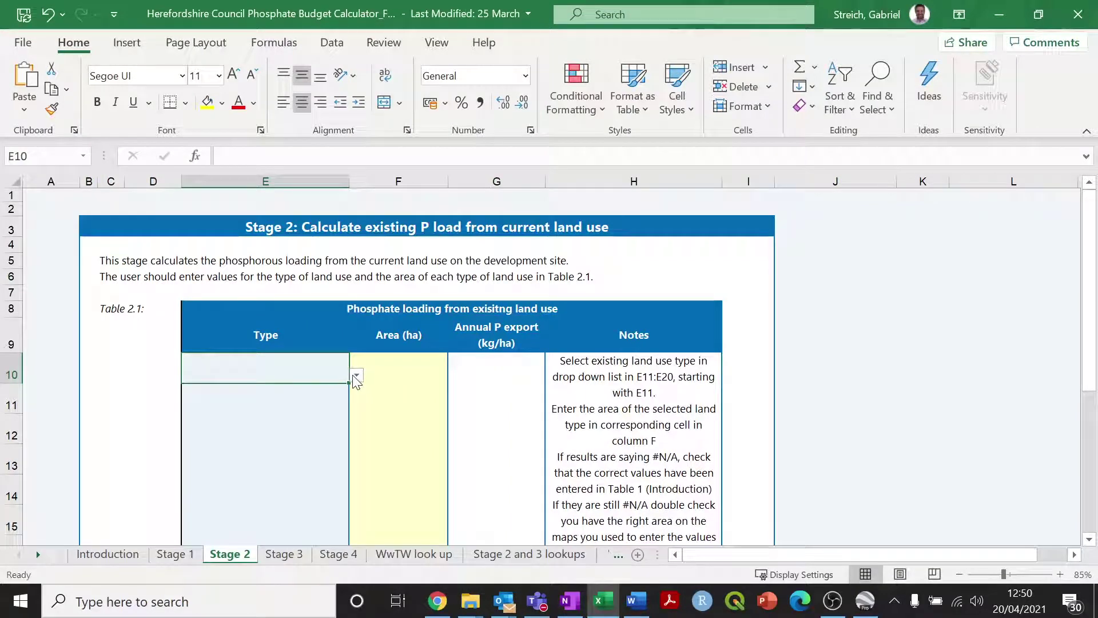
# - Enter Cereals as the first existing land use type in Table 2.1 with an area of 1.5 ha
pyautogui.click(357, 377)
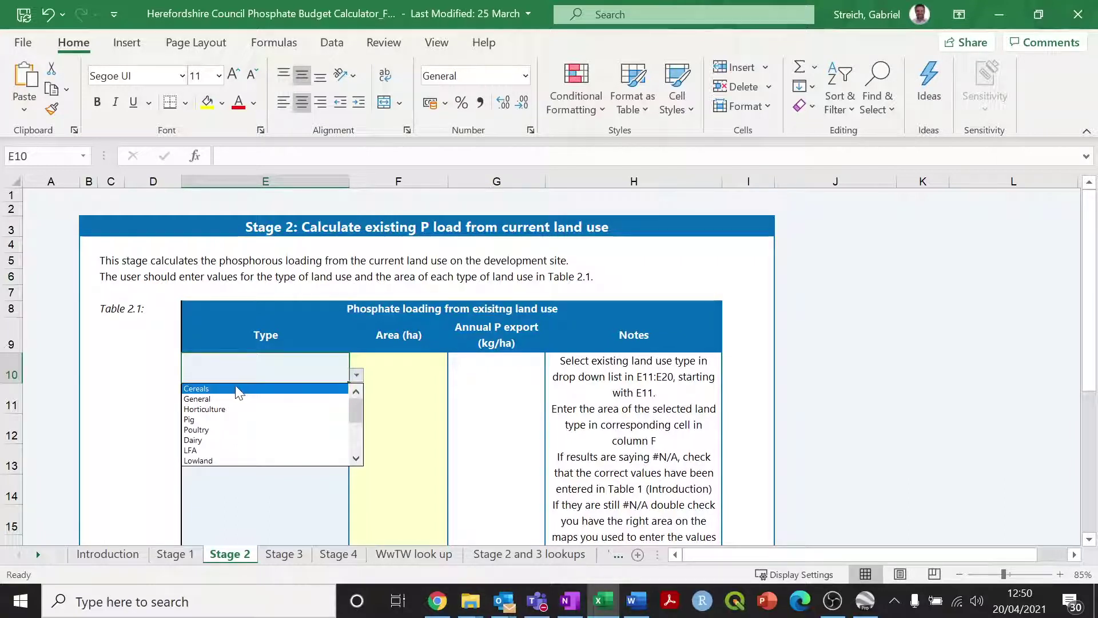
pyautogui.click(249, 389)
pyautogui.click(416, 372)
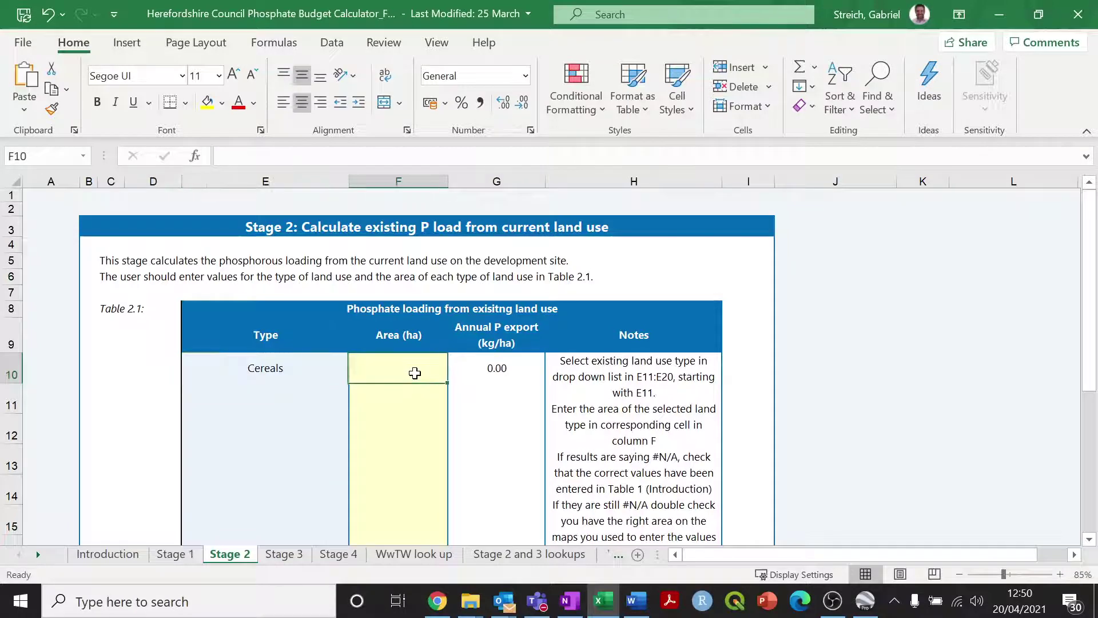
pyautogui.write('1.5')
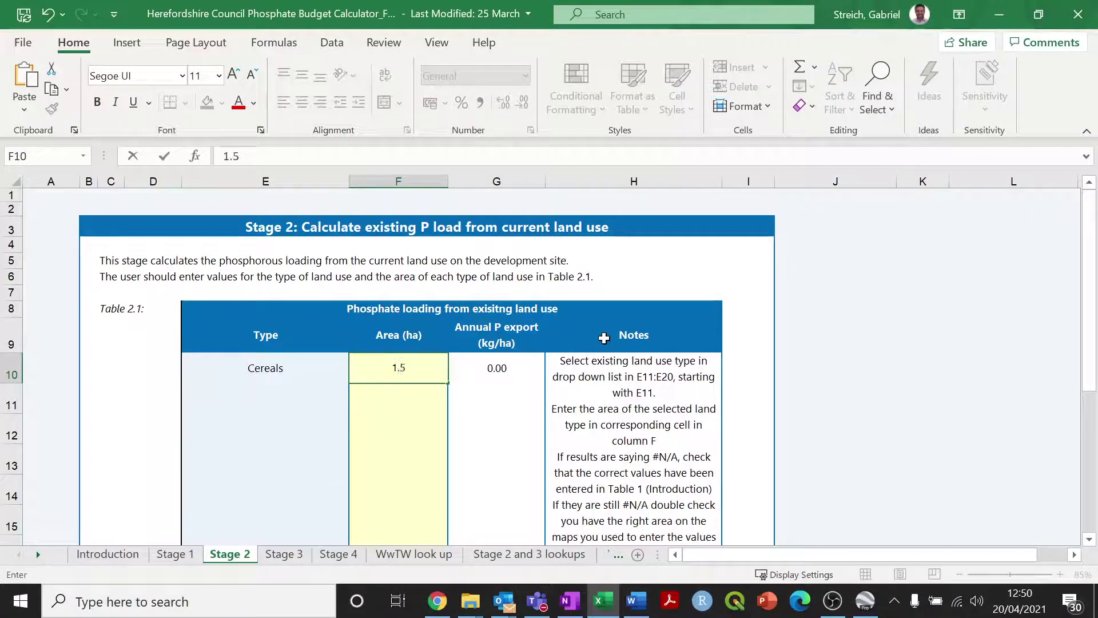
# - Add Horticulture as the second existing land use type in Table 2.1 with an area of 1.5 ha
pyautogui.click(286, 389)
pyautogui.click(357, 405)
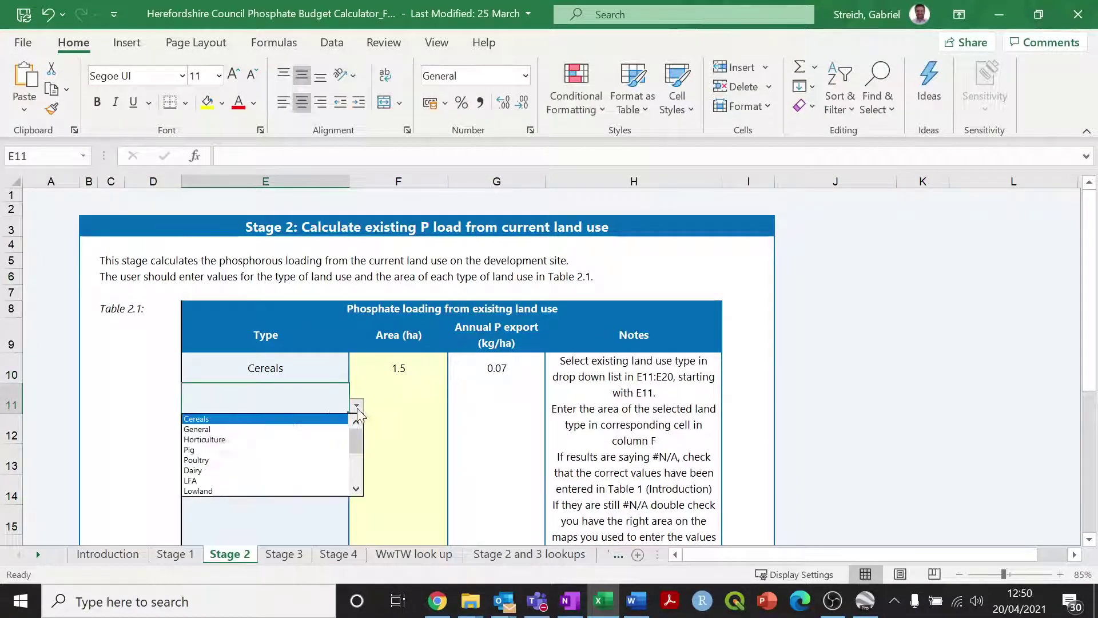
pyautogui.click(251, 440)
pyautogui.click(403, 403)
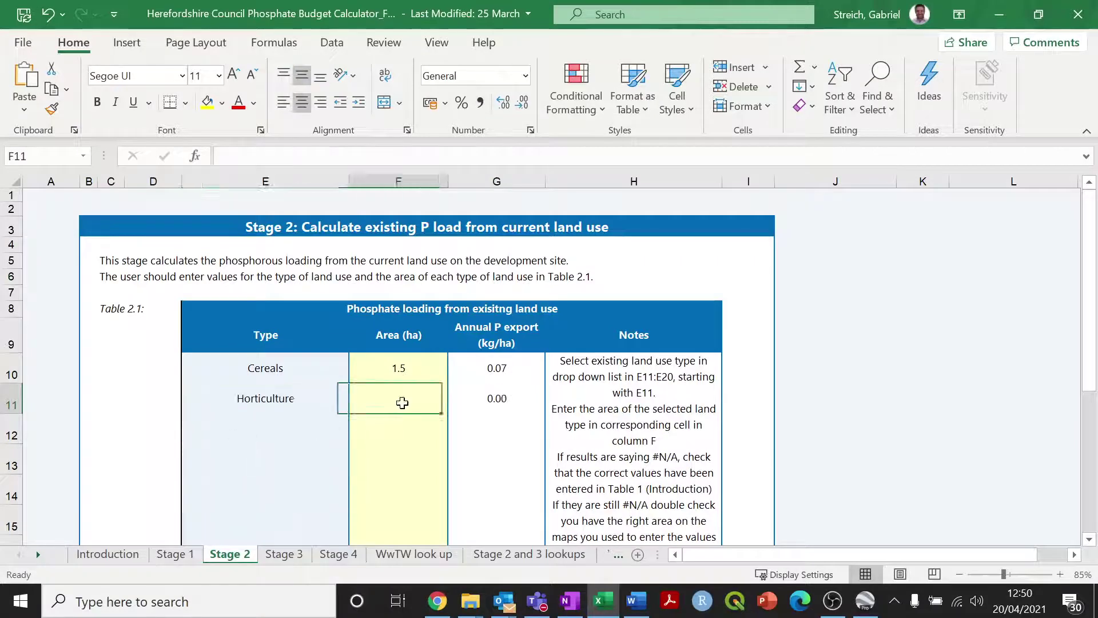
pyautogui.write('1.5')
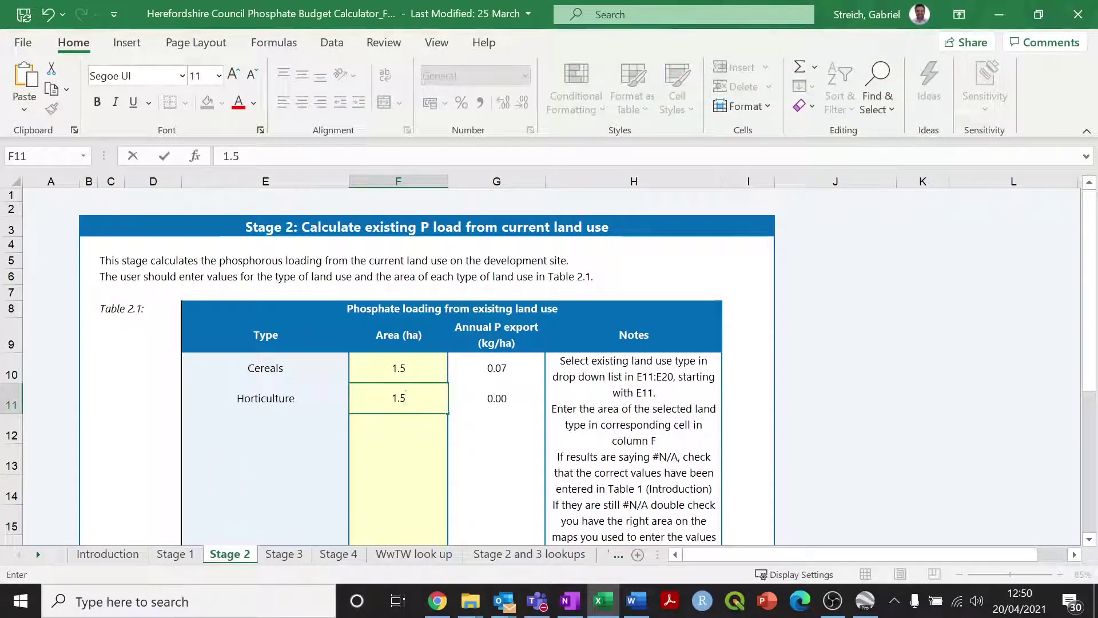
pyautogui.click(483, 434)
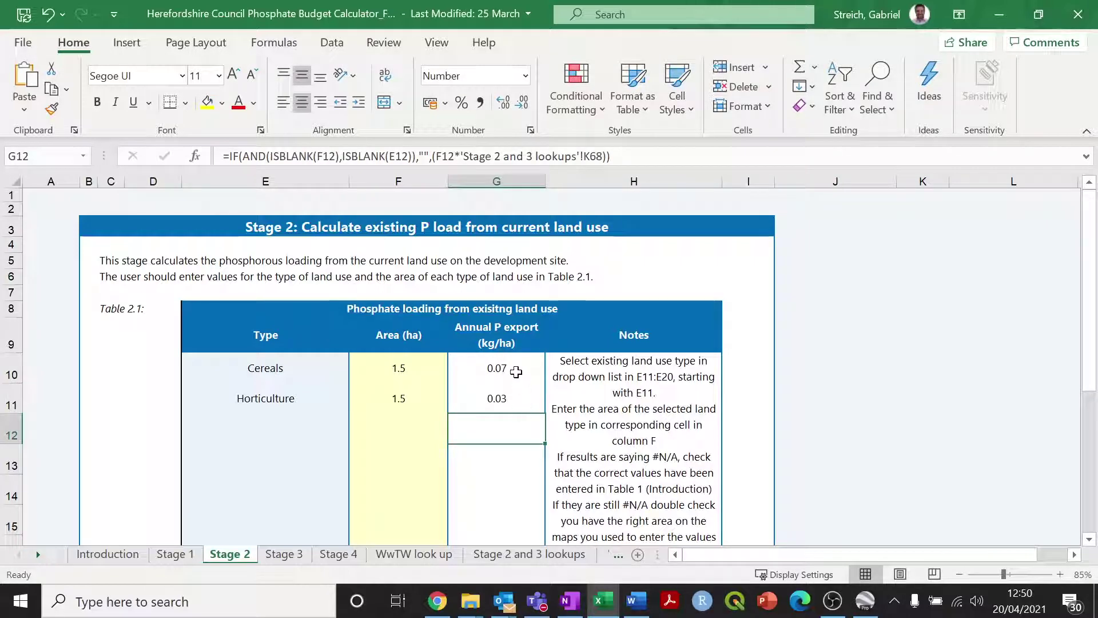
# - Review the annual P export of each existing land use and the Total row in Table 2.1 of Stage 2
pyautogui.scroll(-1, 539, 424)
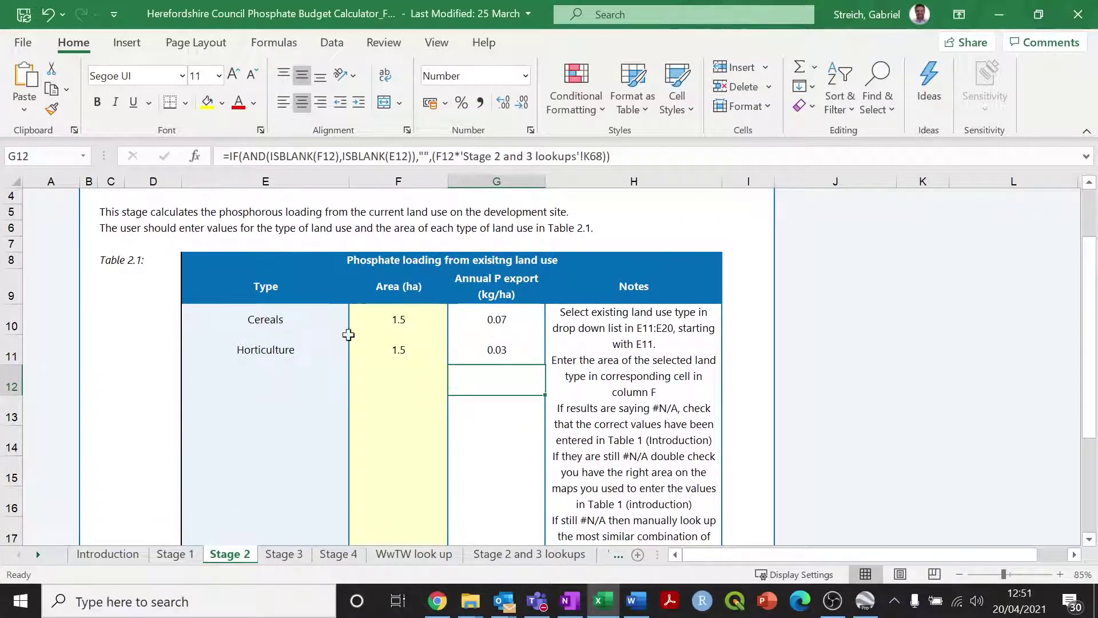
pyautogui.scroll(-2, 441, 331)
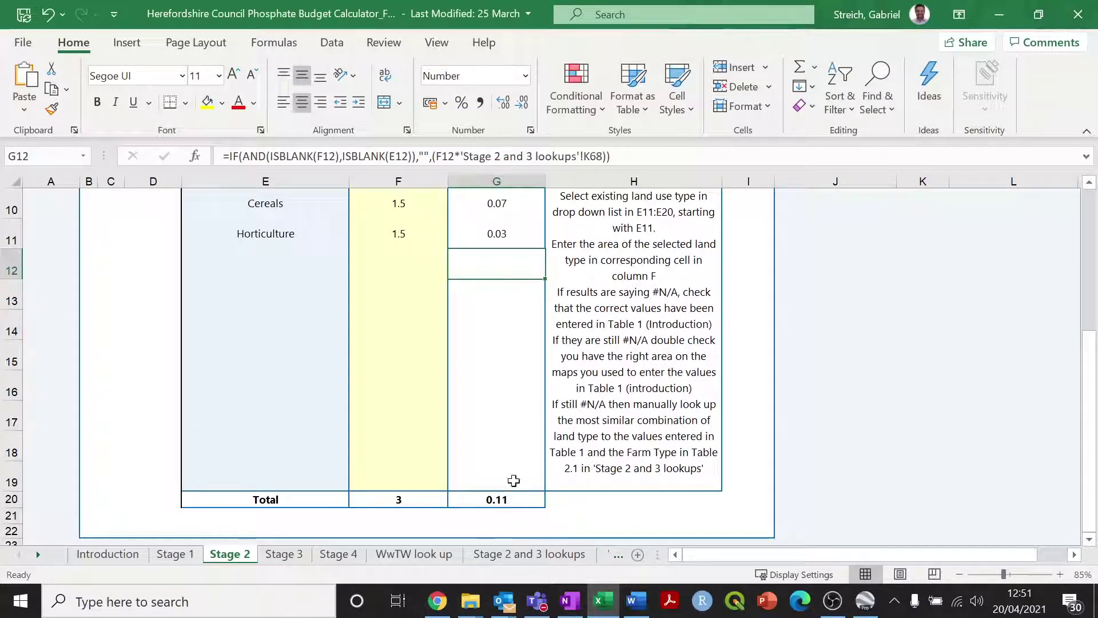
pyautogui.click(283, 553)
pyautogui.click(320, 345)
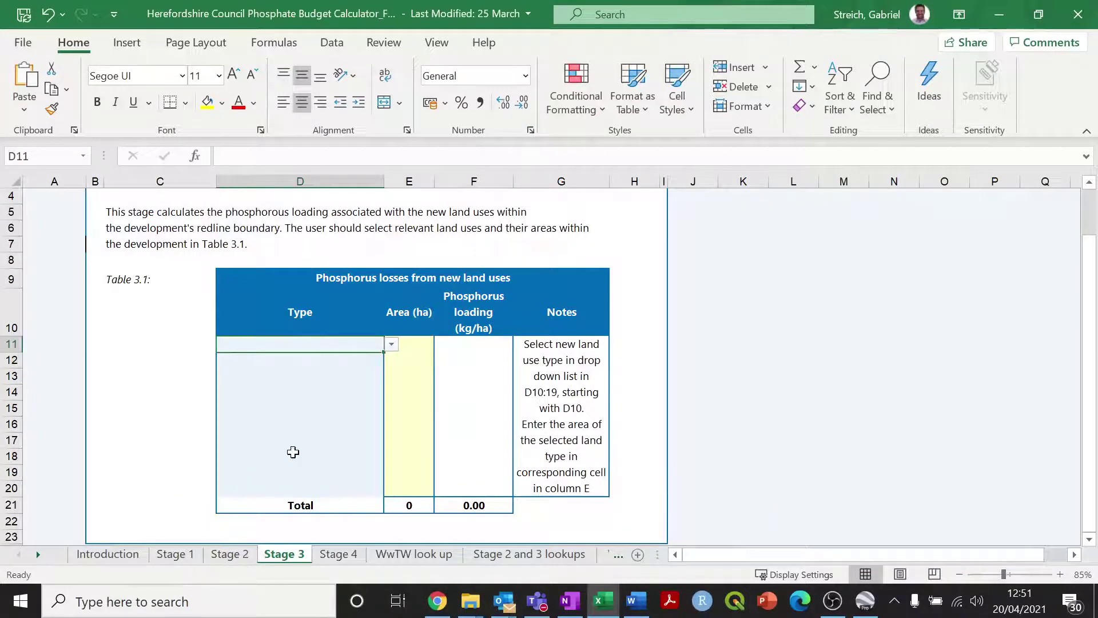
pyautogui.click(241, 561)
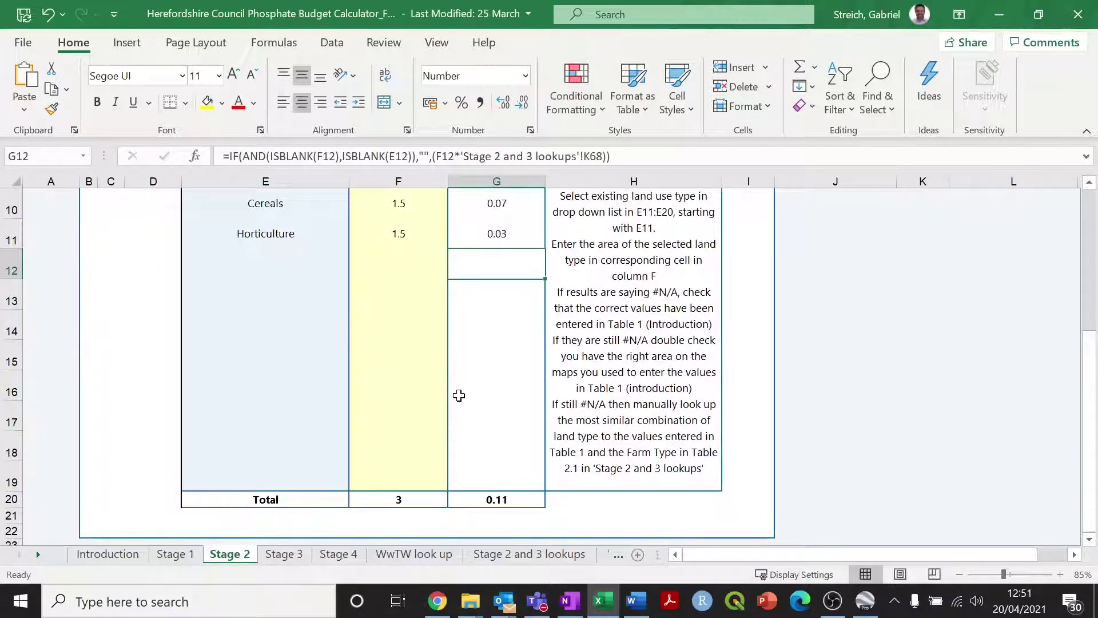
pyautogui.scroll(1, 457, 394)
pyautogui.scroll(-1, 506, 363)
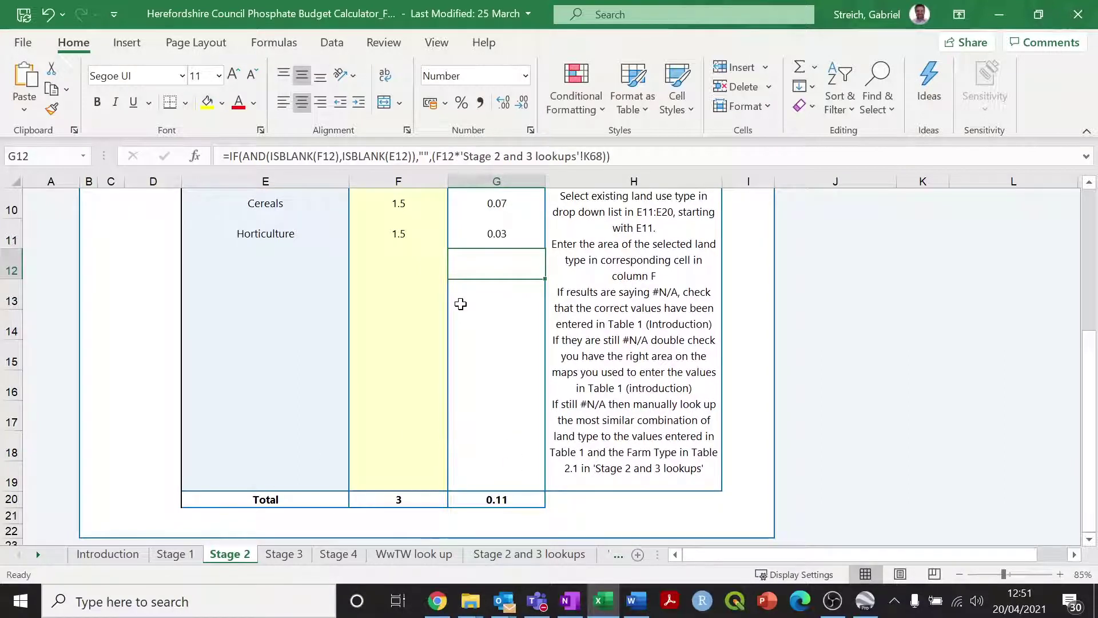
pyautogui.scroll(1, 468, 318)
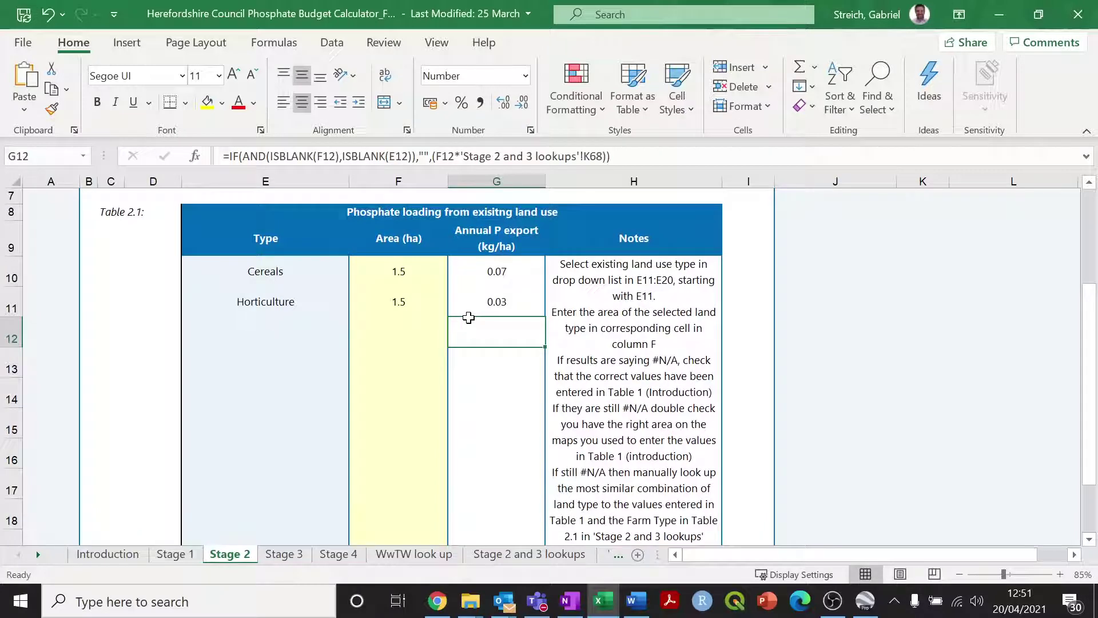
pyautogui.scroll(-1, 468, 317)
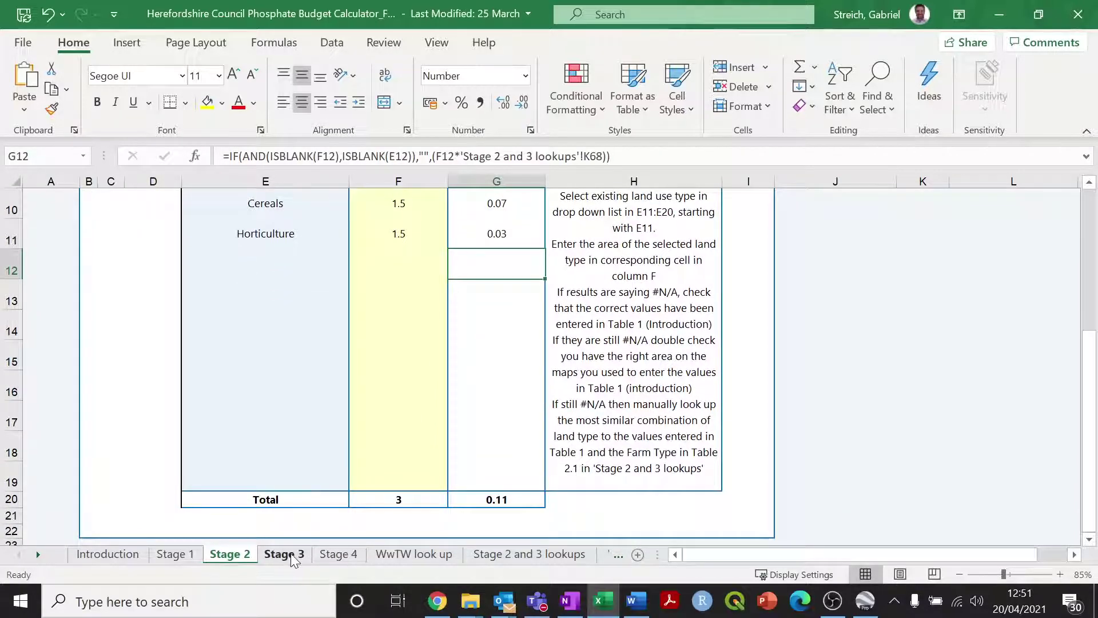
# - Review the Stage 3 instructions and Table 3.1, and check the future land use areas in the Word site details document
pyautogui.click(287, 554)
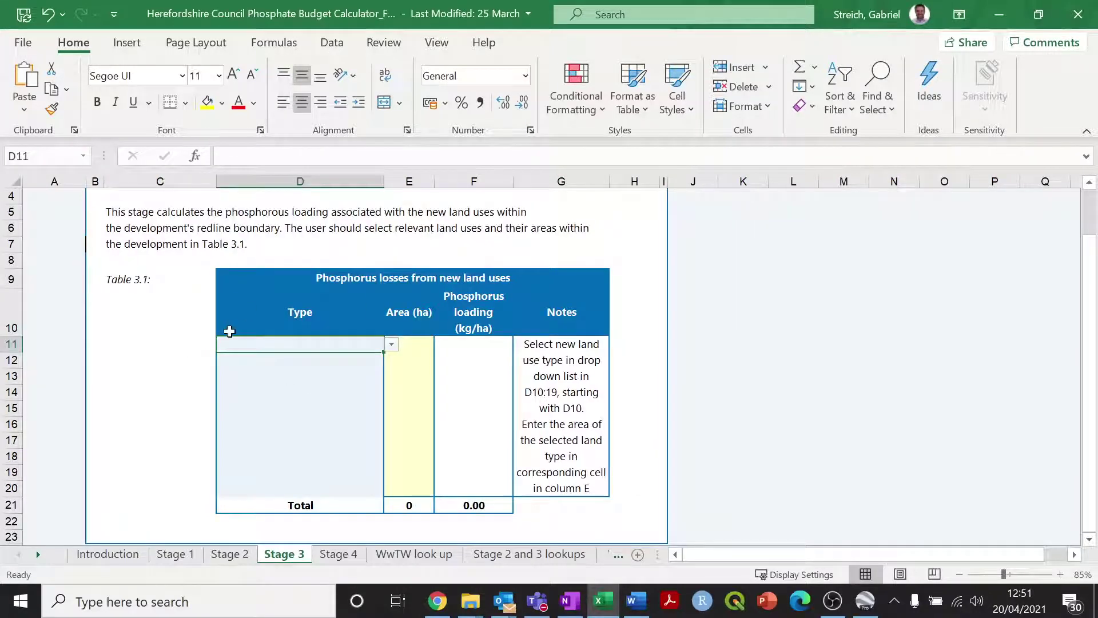
pyautogui.scroll(1, 229, 331)
pyautogui.scroll(-1, 230, 331)
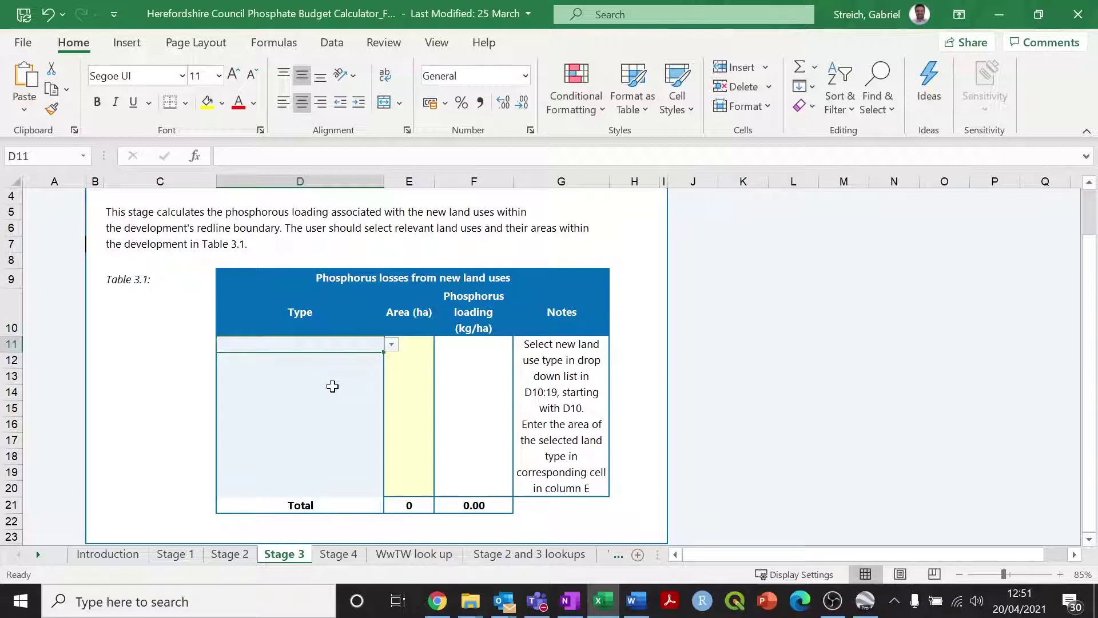
pyautogui.scroll(1, 356, 381)
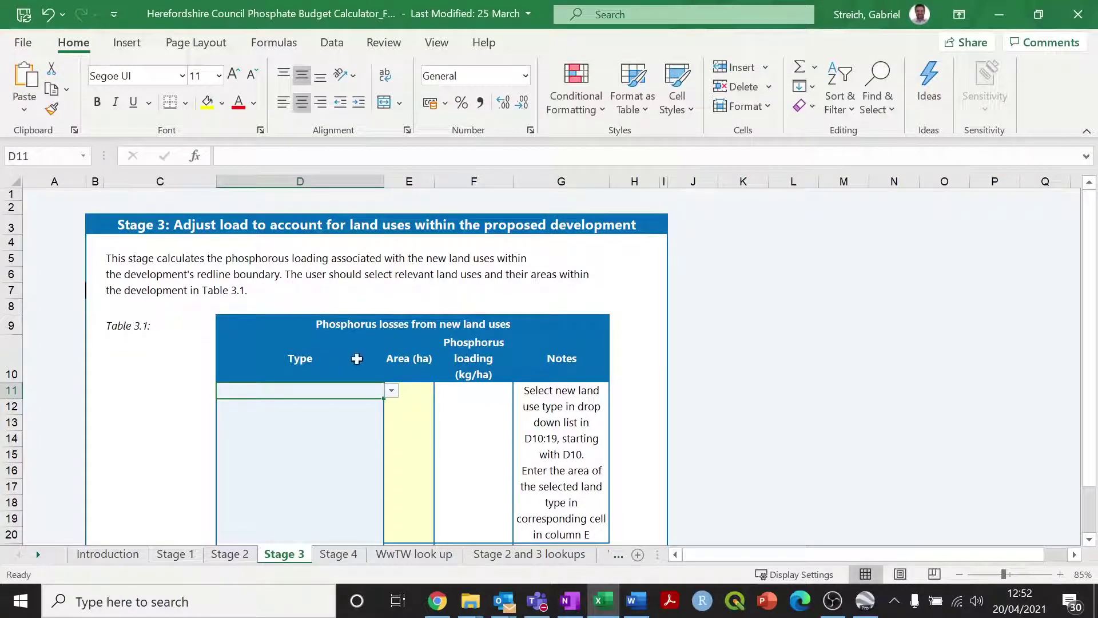
pyautogui.hotkey('alt', 'Tab')
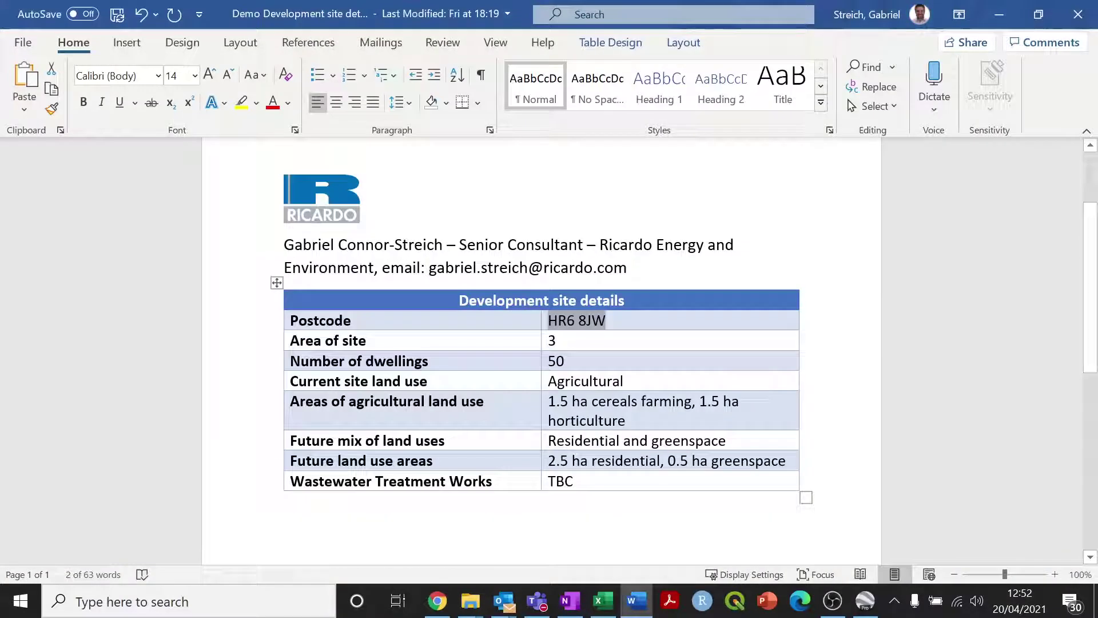
pyautogui.scroll(-1, 541, 321)
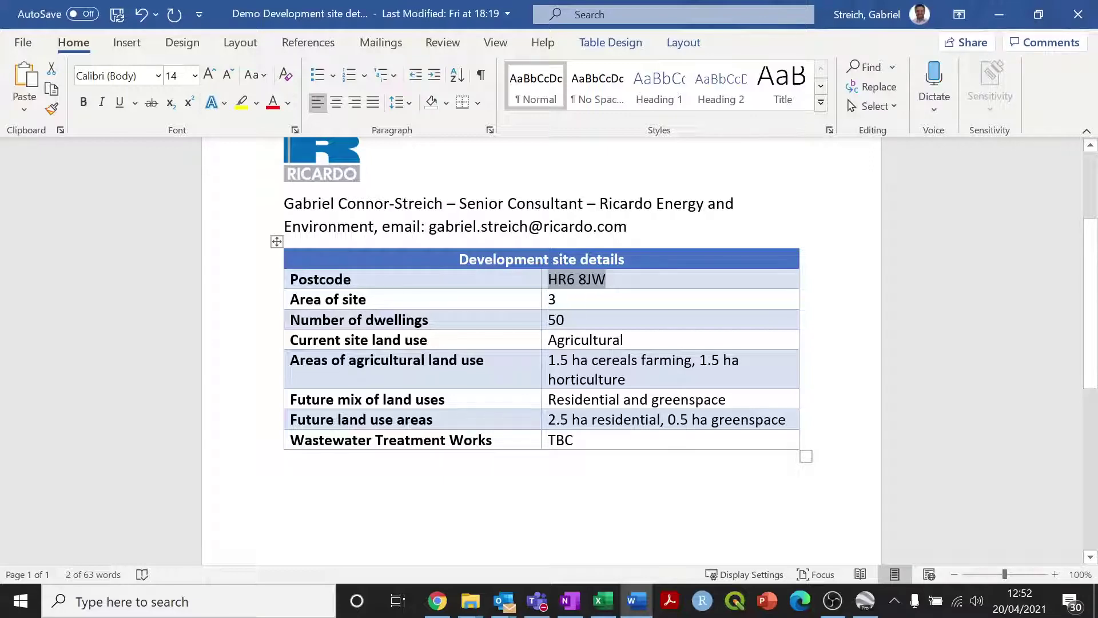
pyautogui.hotkey('alt', 'Tab')
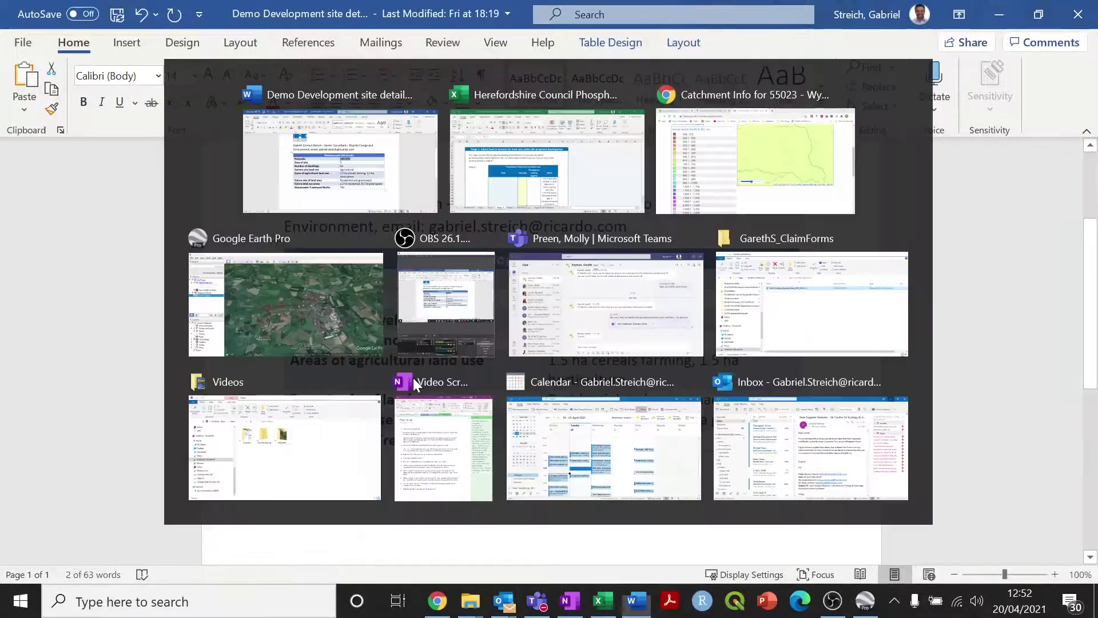
# - Enter Residential urban land as the first new land use type in Table 3.1 with an area of 2.5 ha
pyautogui.click(393, 390)
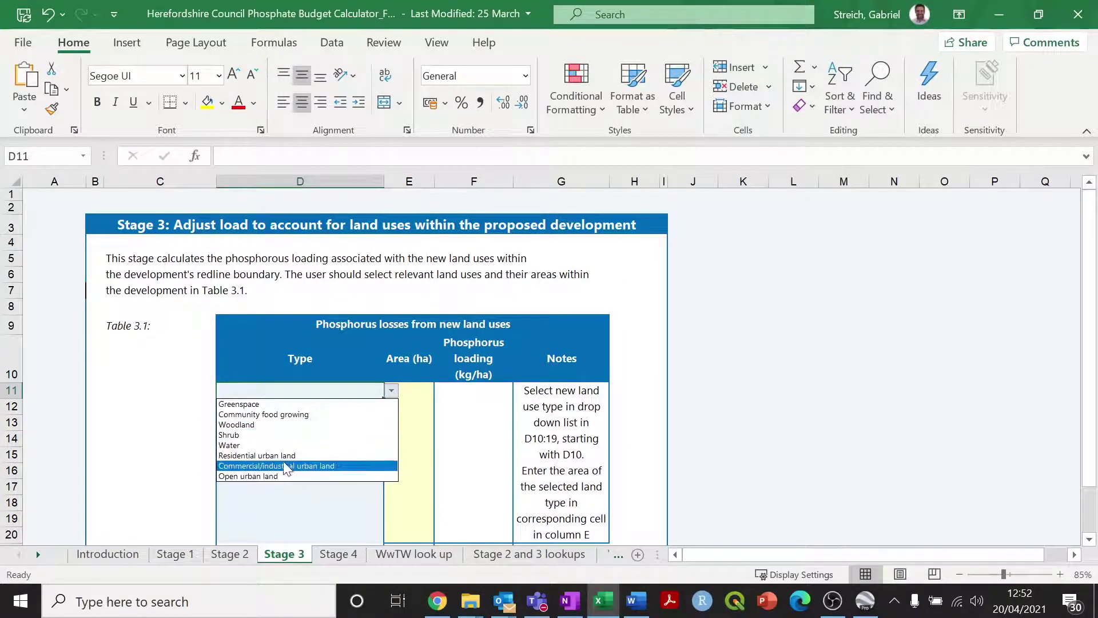
pyautogui.click(284, 455)
pyautogui.click(418, 389)
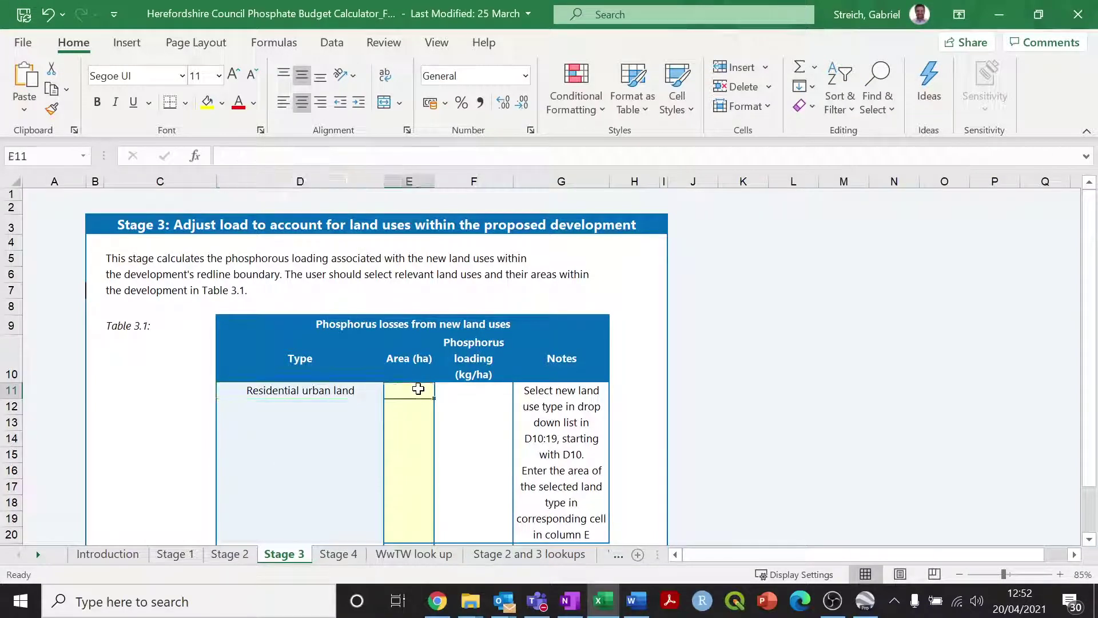
pyautogui.write('2.5')
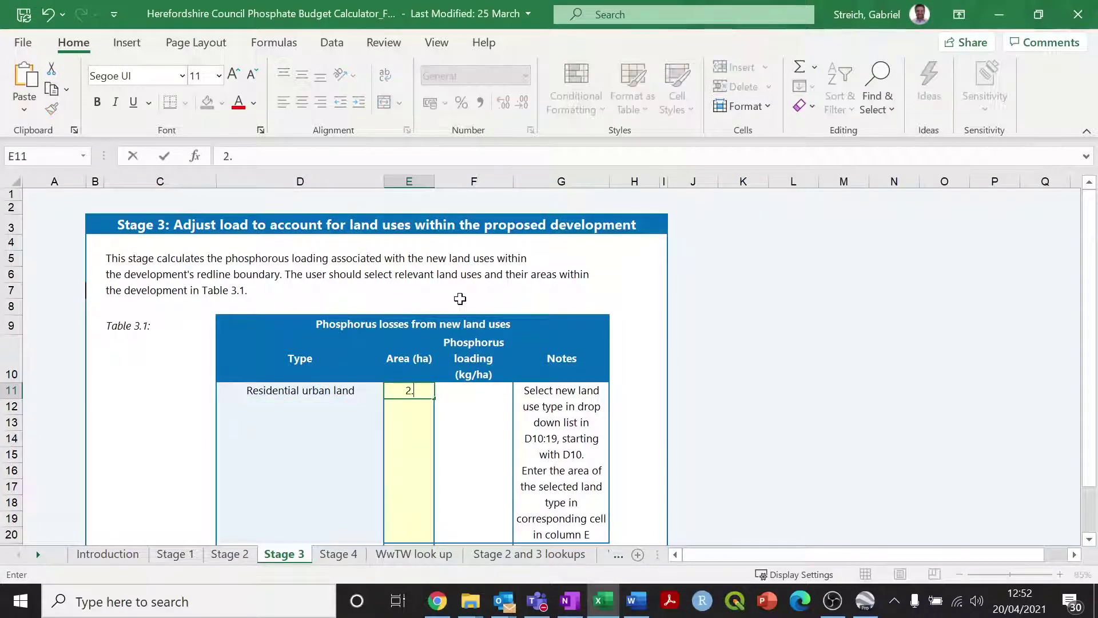
pyautogui.click(455, 407)
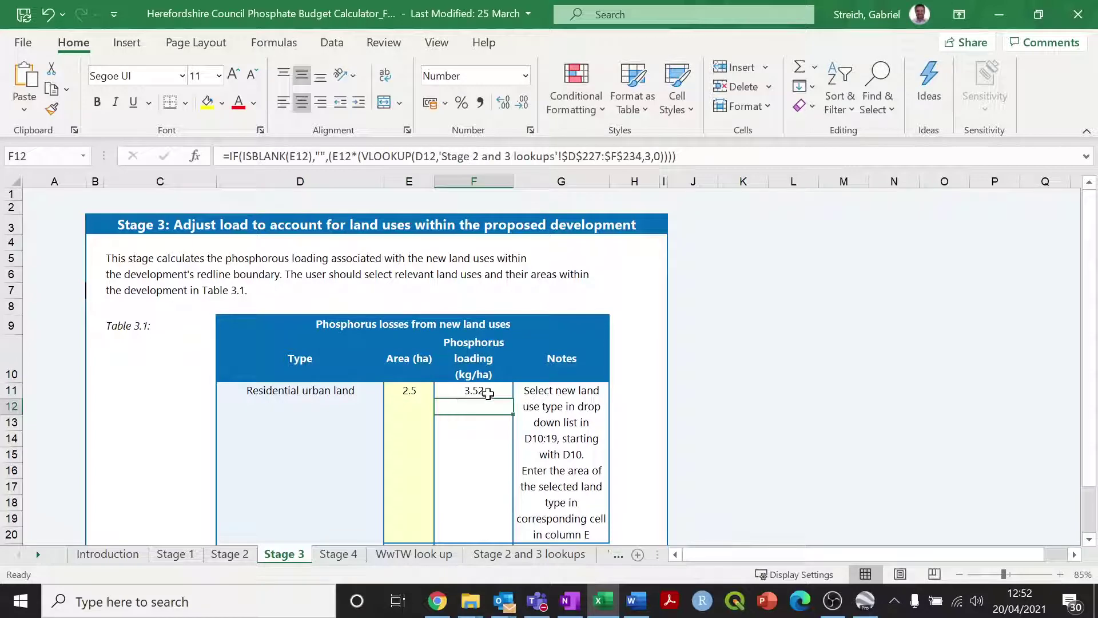
# - Add Greenspace as the second new land use type in Table 3.1 with an area of 0.5 ha
pyautogui.click(328, 411)
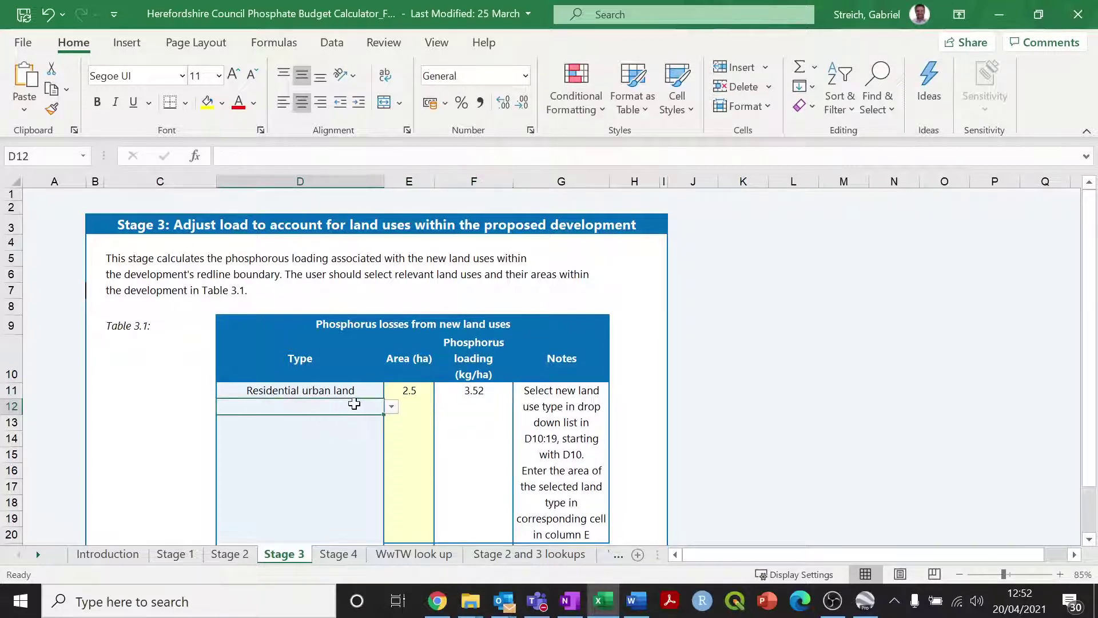
pyautogui.click(392, 407)
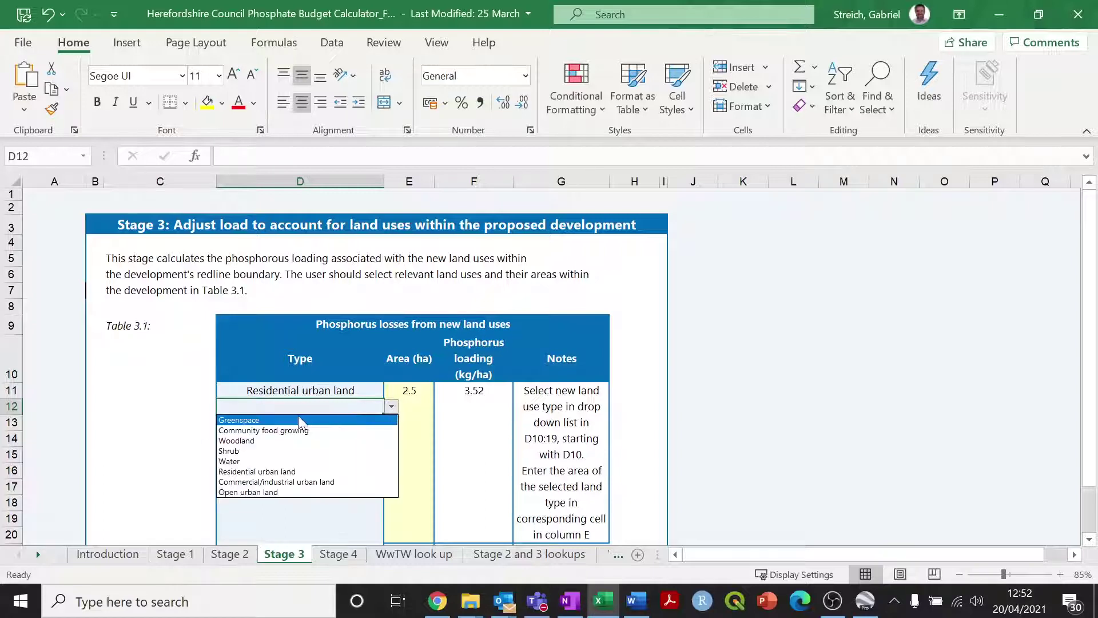
pyautogui.click(305, 420)
pyautogui.click(417, 406)
pyautogui.write('0.5')
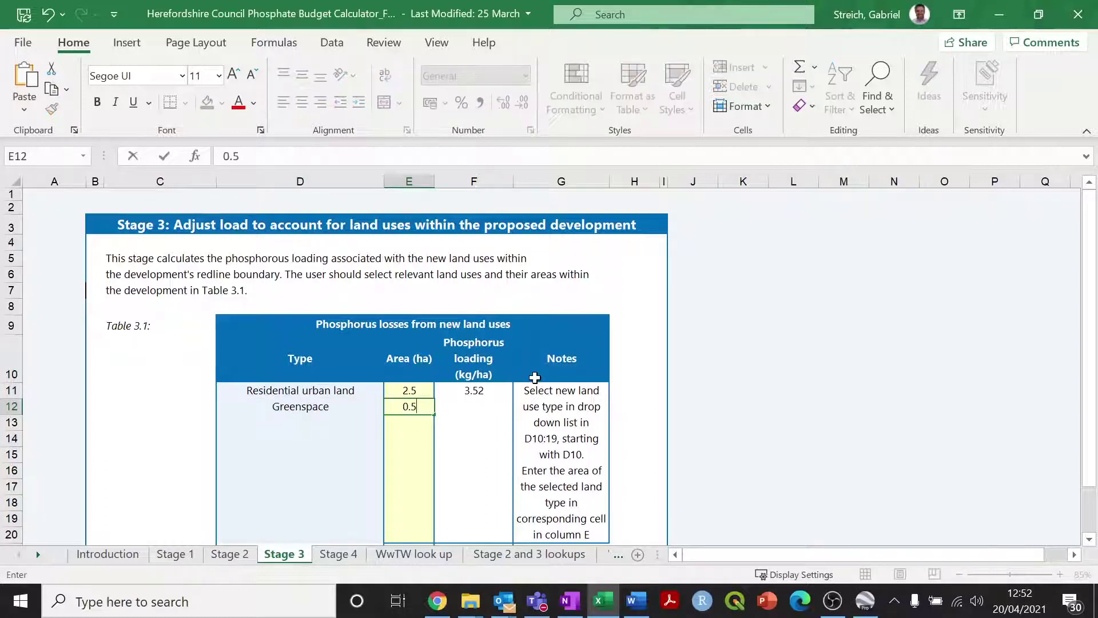
# - Commit the Greenspace area entry and review the phosphorus loading of each new land use and the Total row in Table 3.1
pyautogui.click(476, 405)
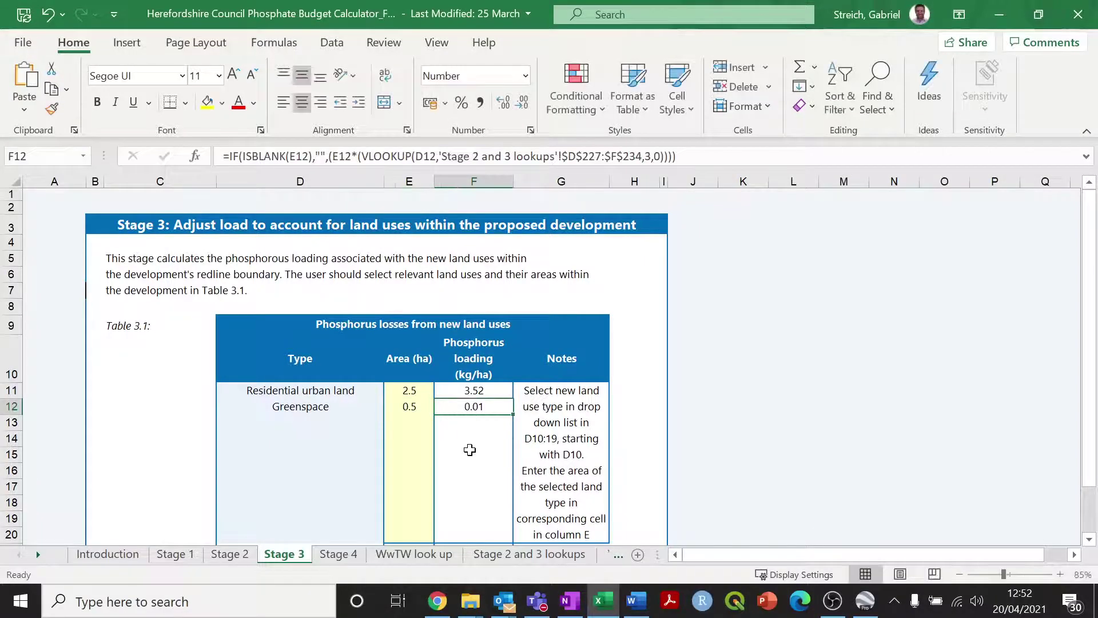
pyautogui.scroll(-1, 454, 402)
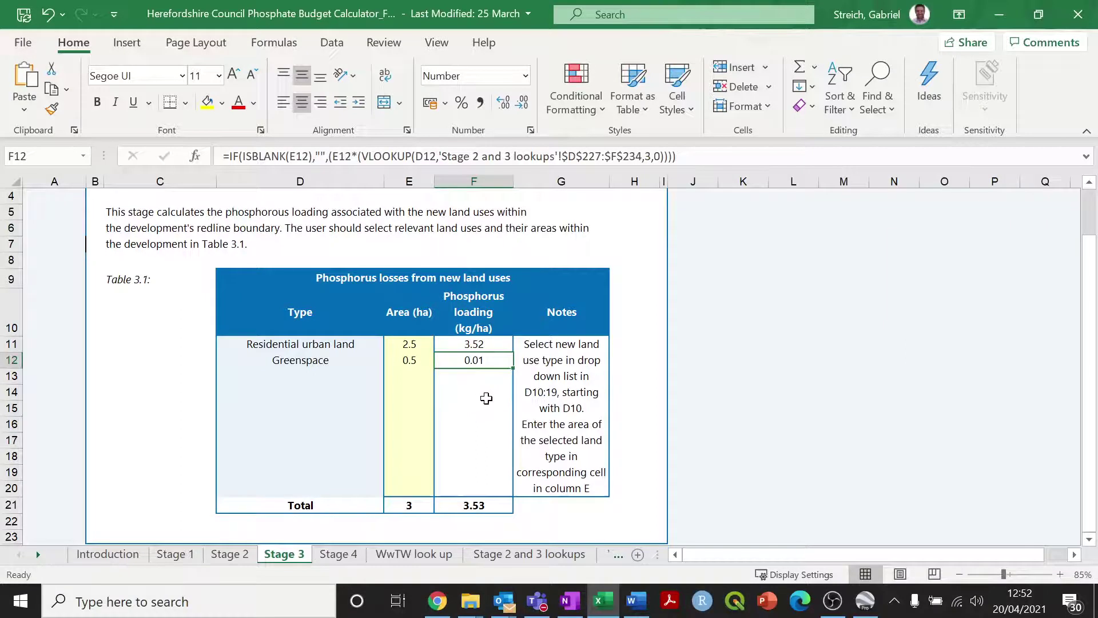
pyautogui.scroll(-1, 435, 383)
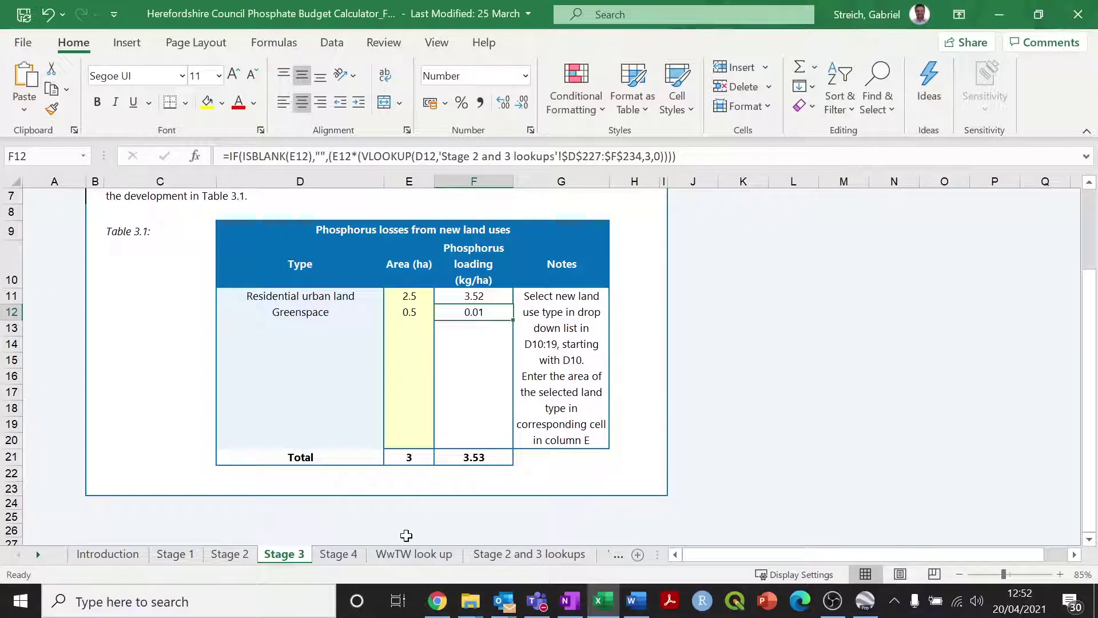
# - Review the phosphorus budget values in Table 4.1 of Stage 4 and the total amount of phosphorus to mitigate
pyautogui.click(338, 555)
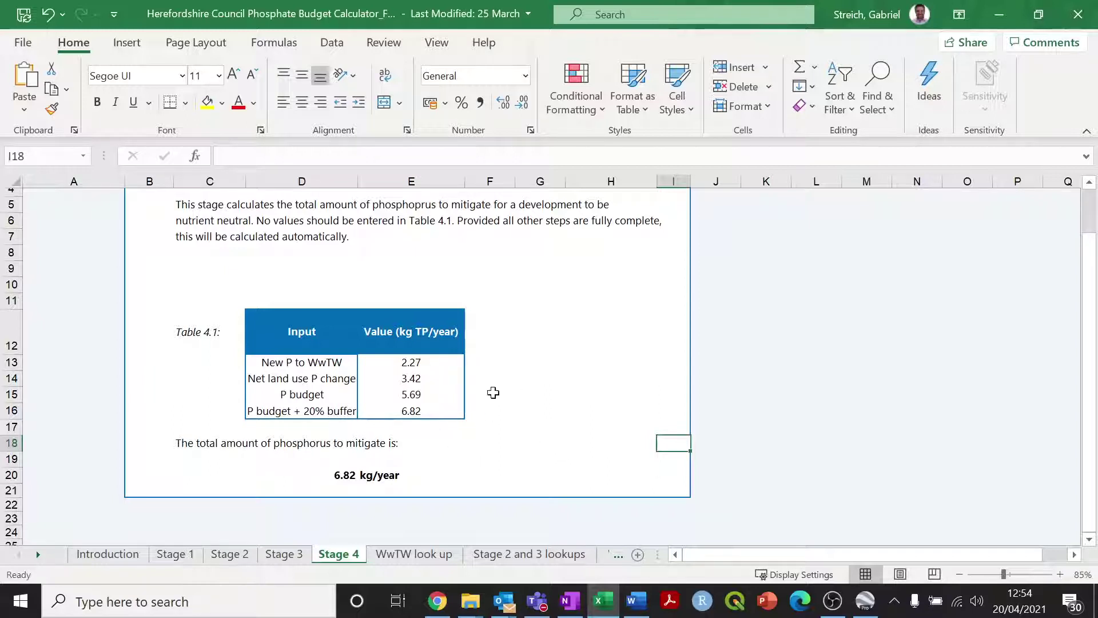
pyautogui.scroll(-2, 507, 400)
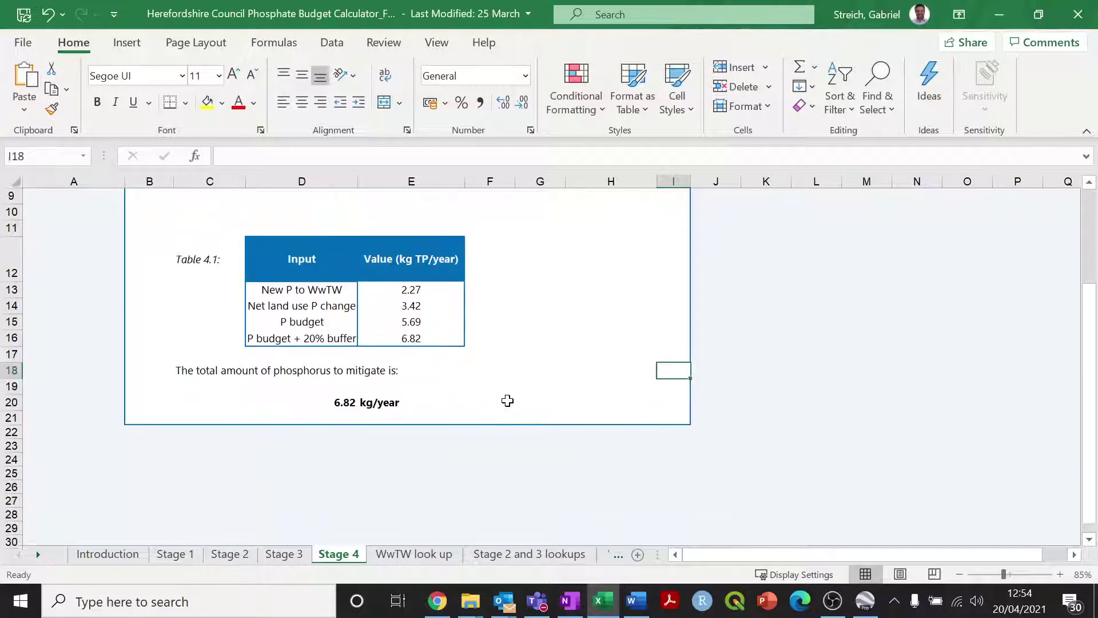
pyautogui.scroll(1, 507, 400)
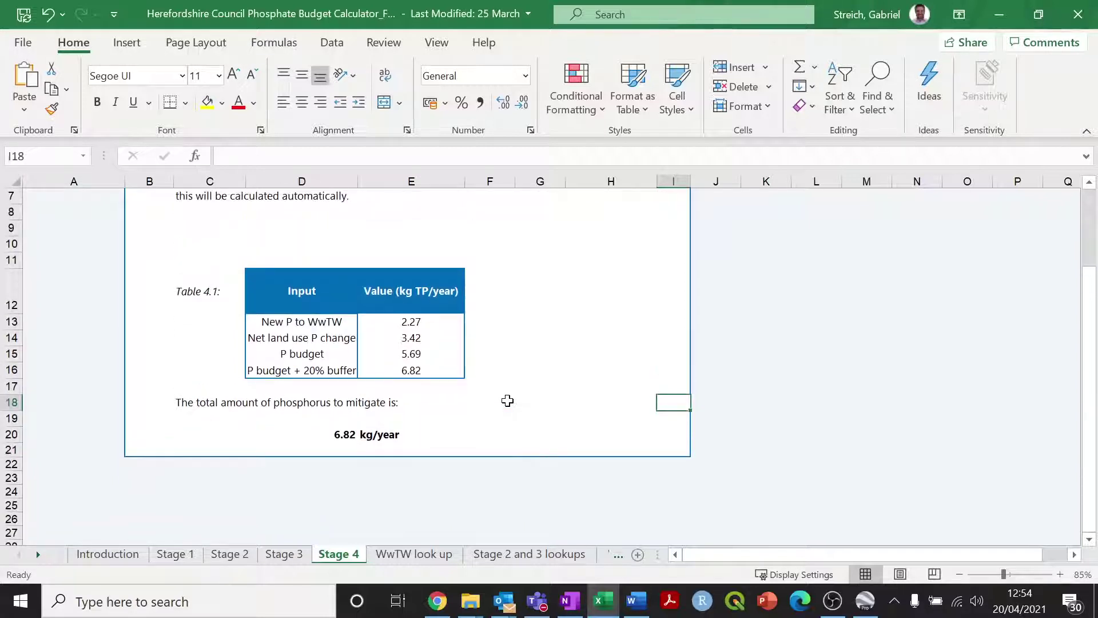